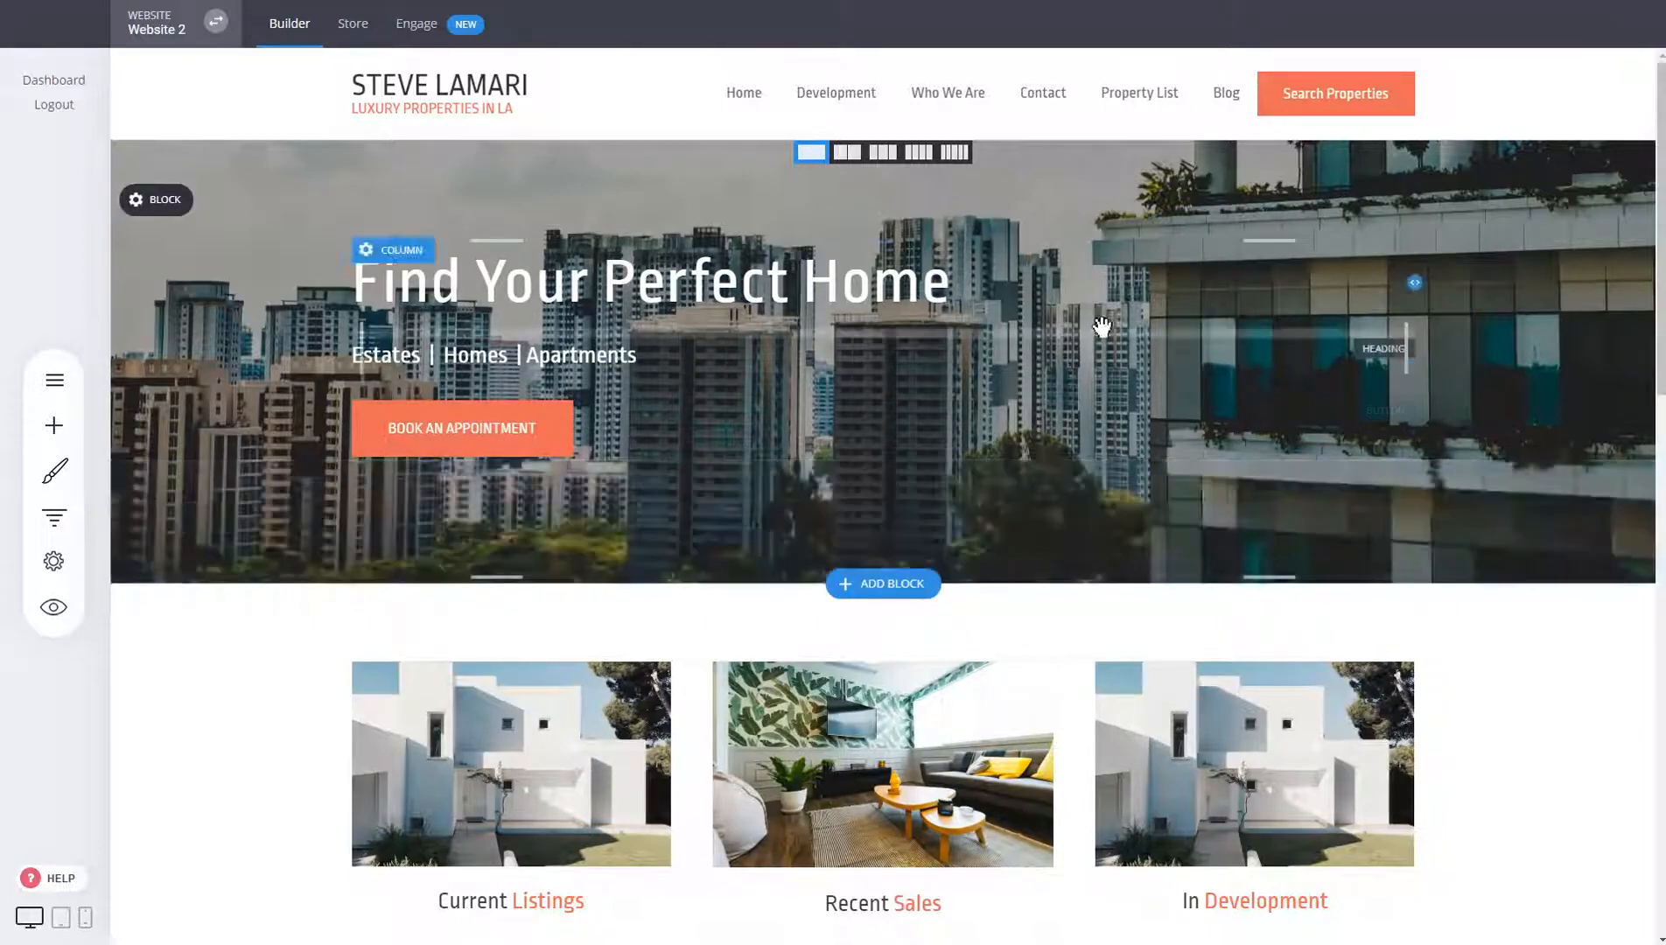
# Review the home page's property and video sections and the list of funnels belonging to Website 2.
pyautogui.scroll(-4, 1094, 327)
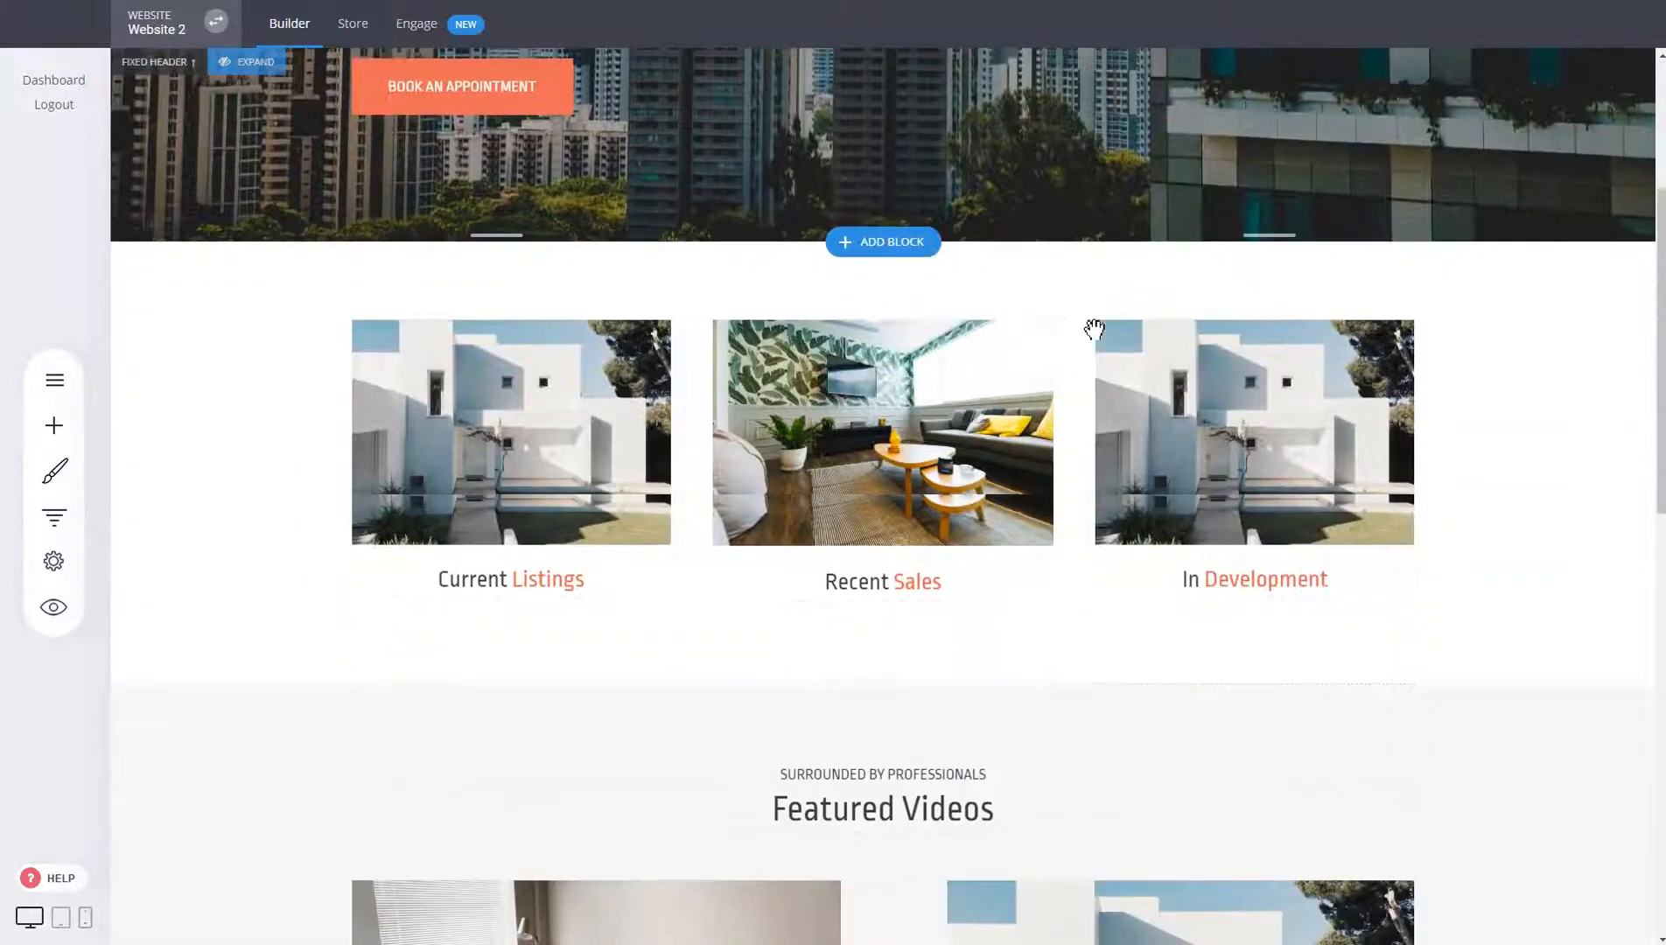
pyautogui.scroll(-2, 324, 522)
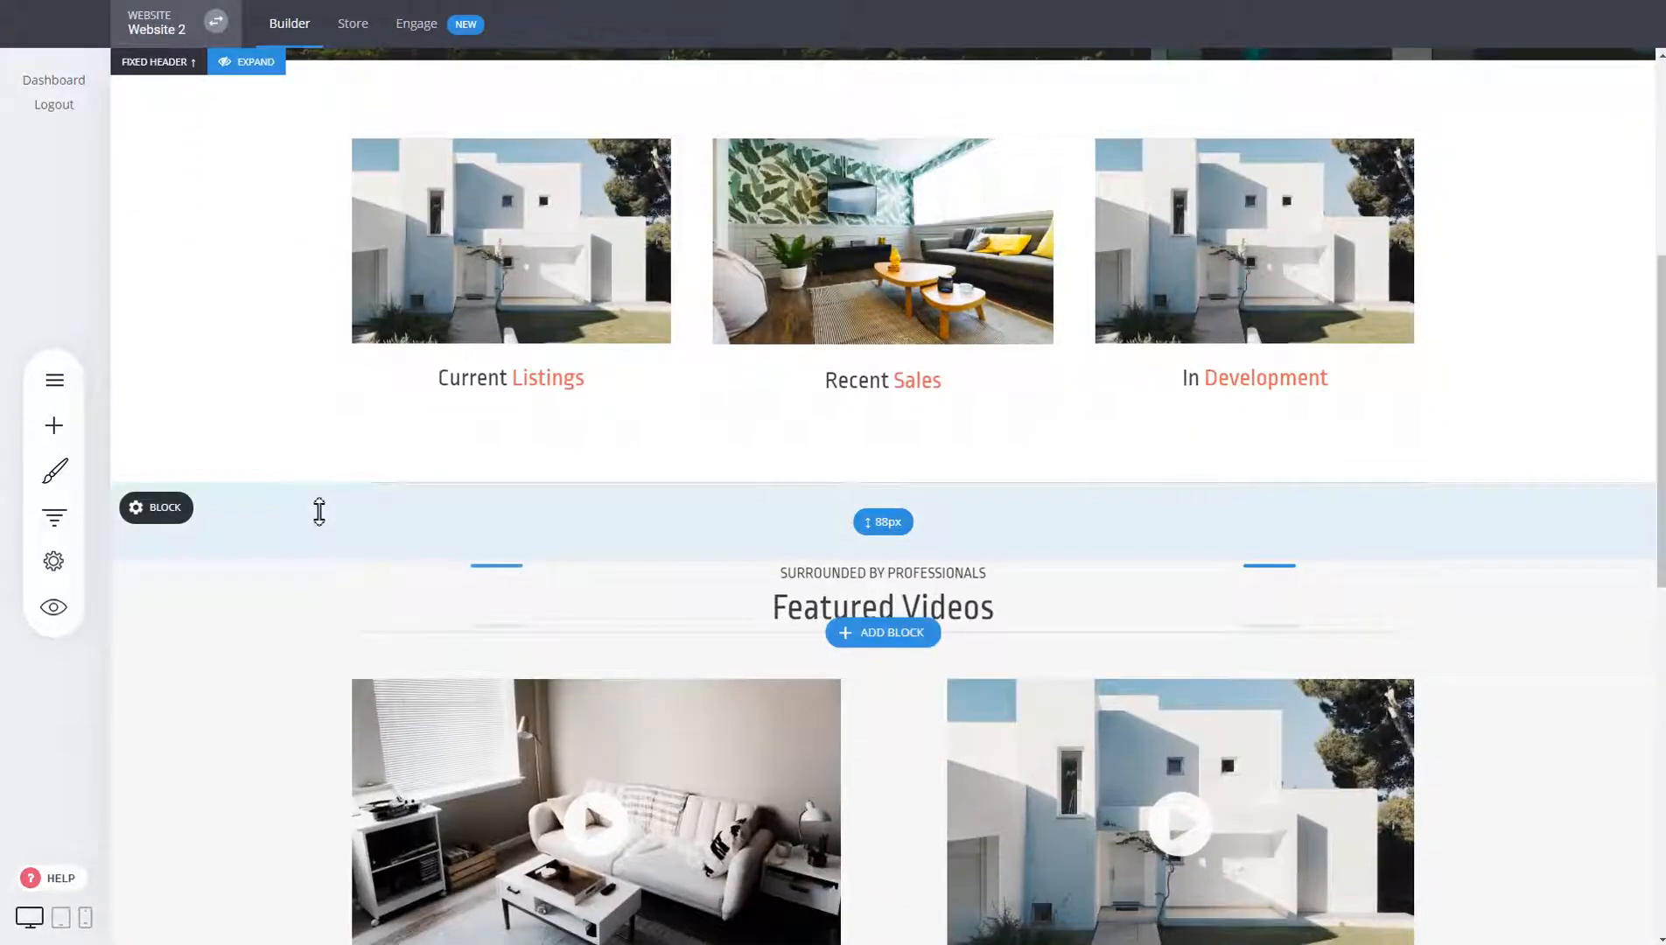
pyautogui.scroll(6, 569, 509)
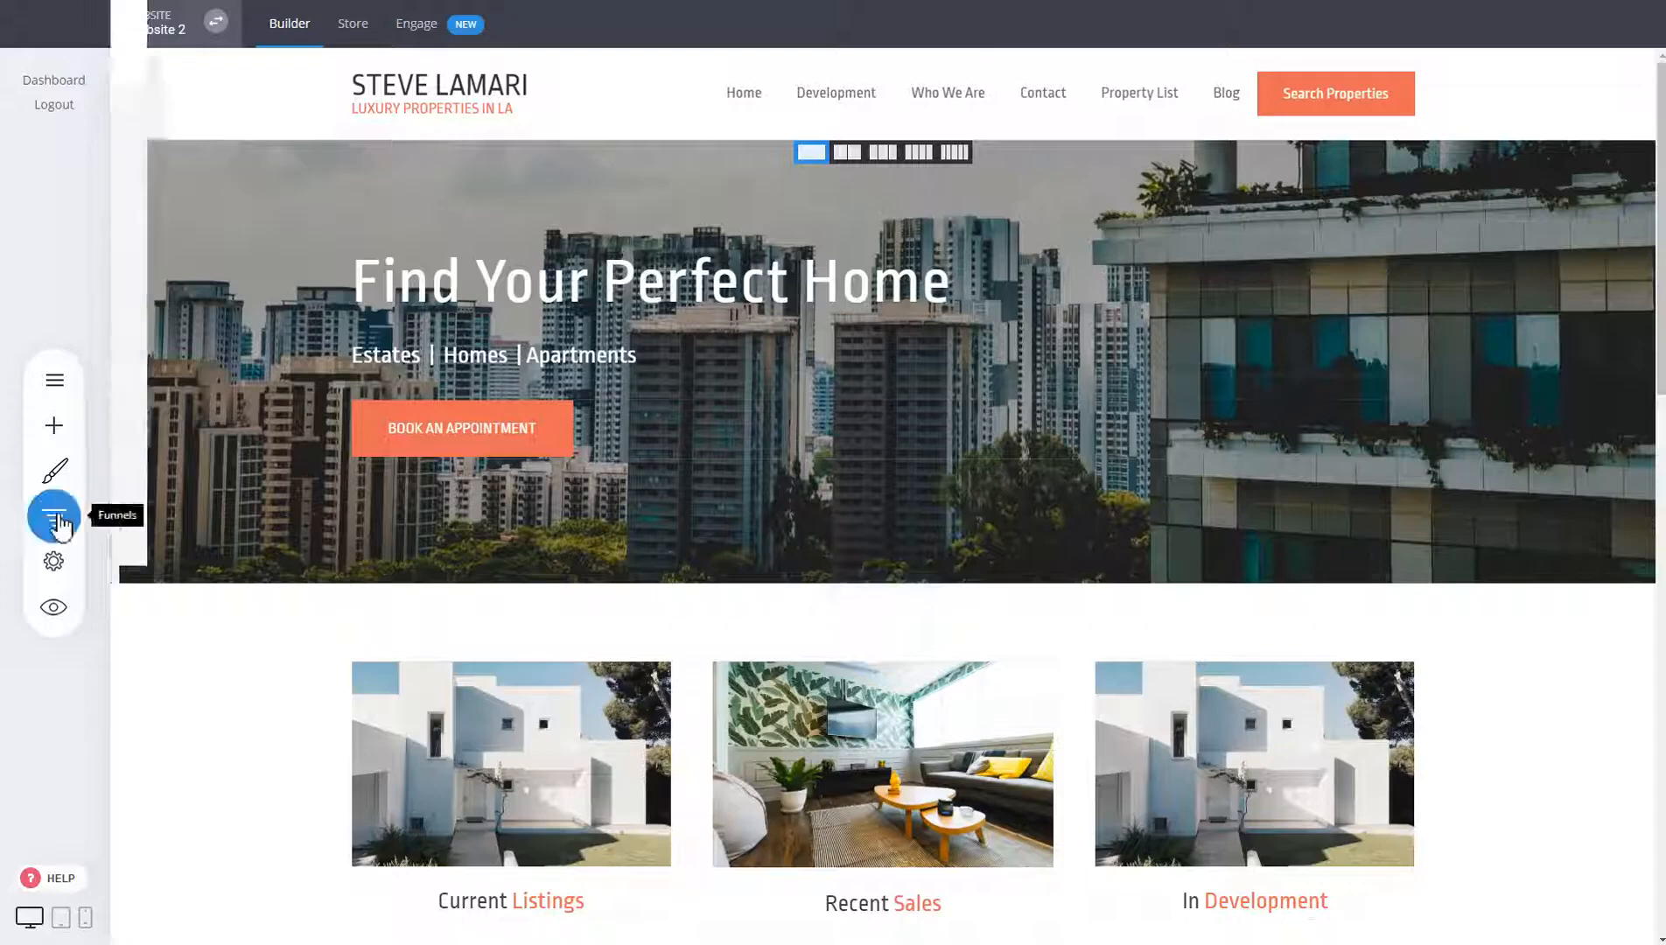
pyautogui.click(55, 517)
pyautogui.click(357, 175)
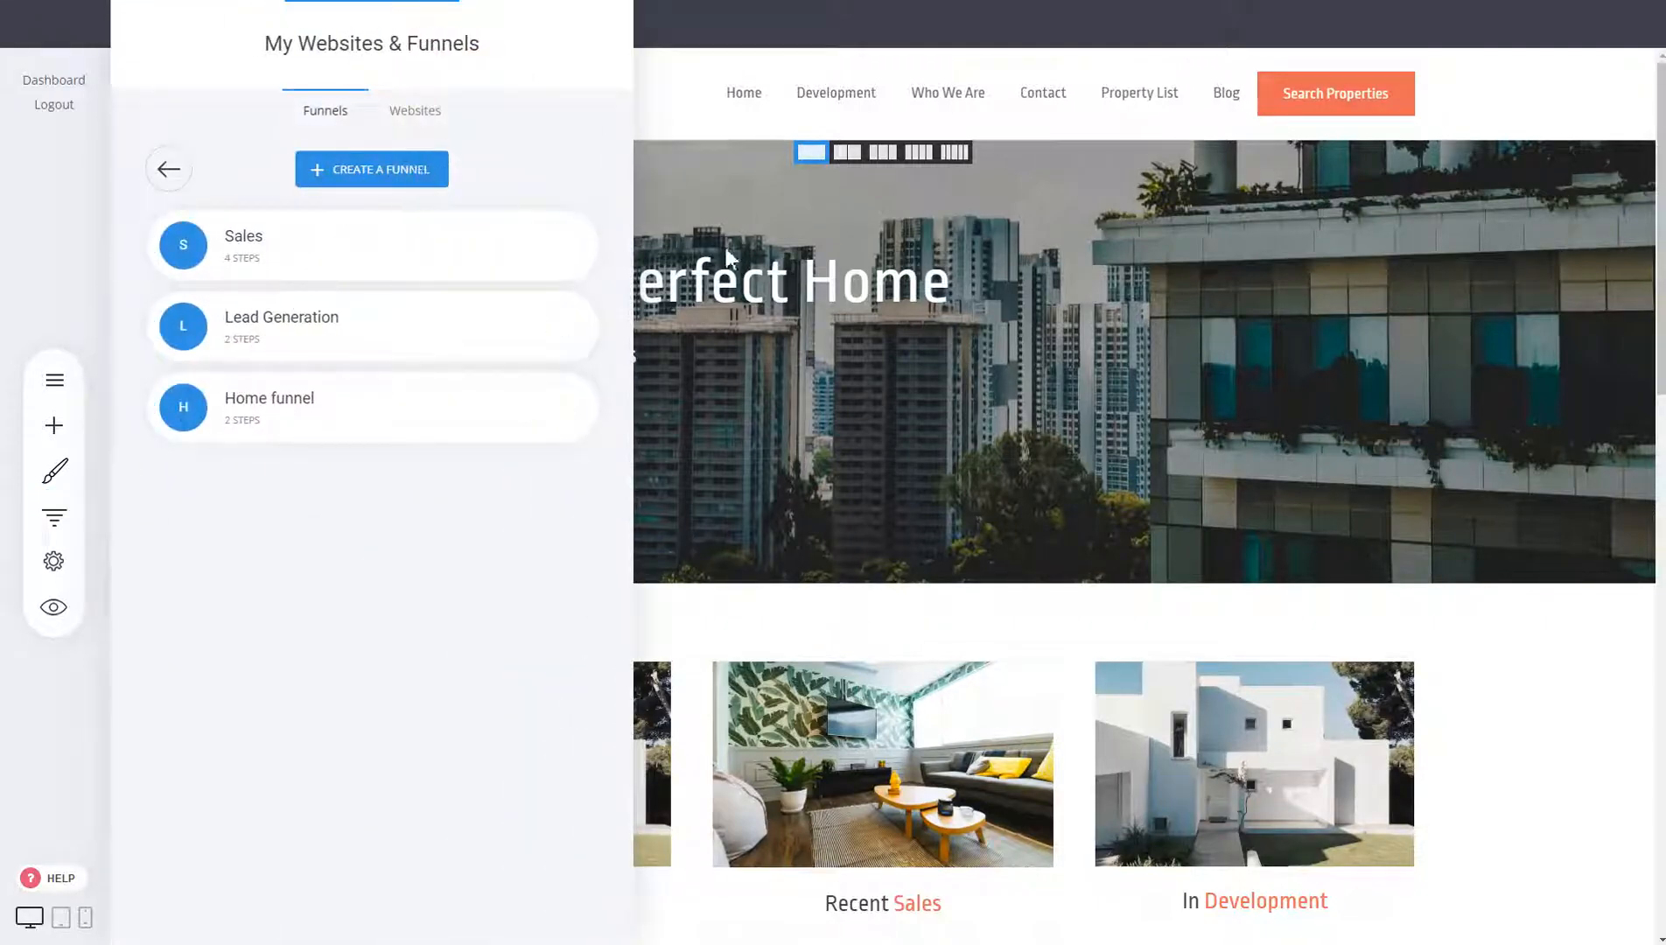
pyautogui.click(783, 254)
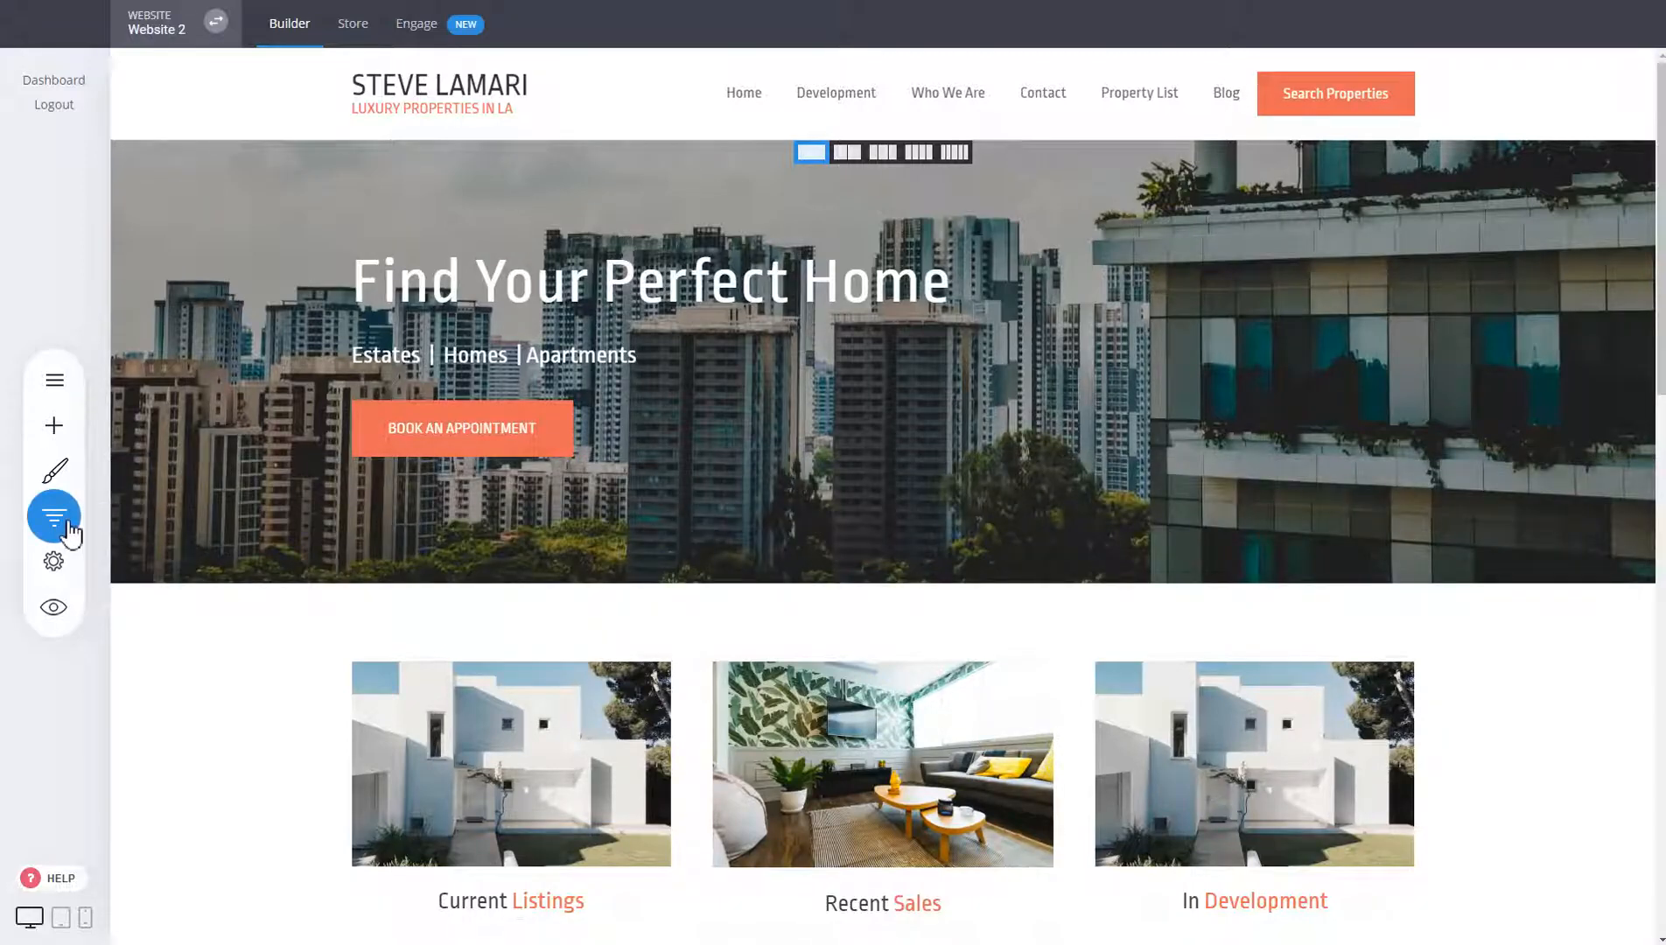
# Start creating a funnel from the overall list of websites and funnels, and browse the Sales / Product templates.
pyautogui.click(70, 533)
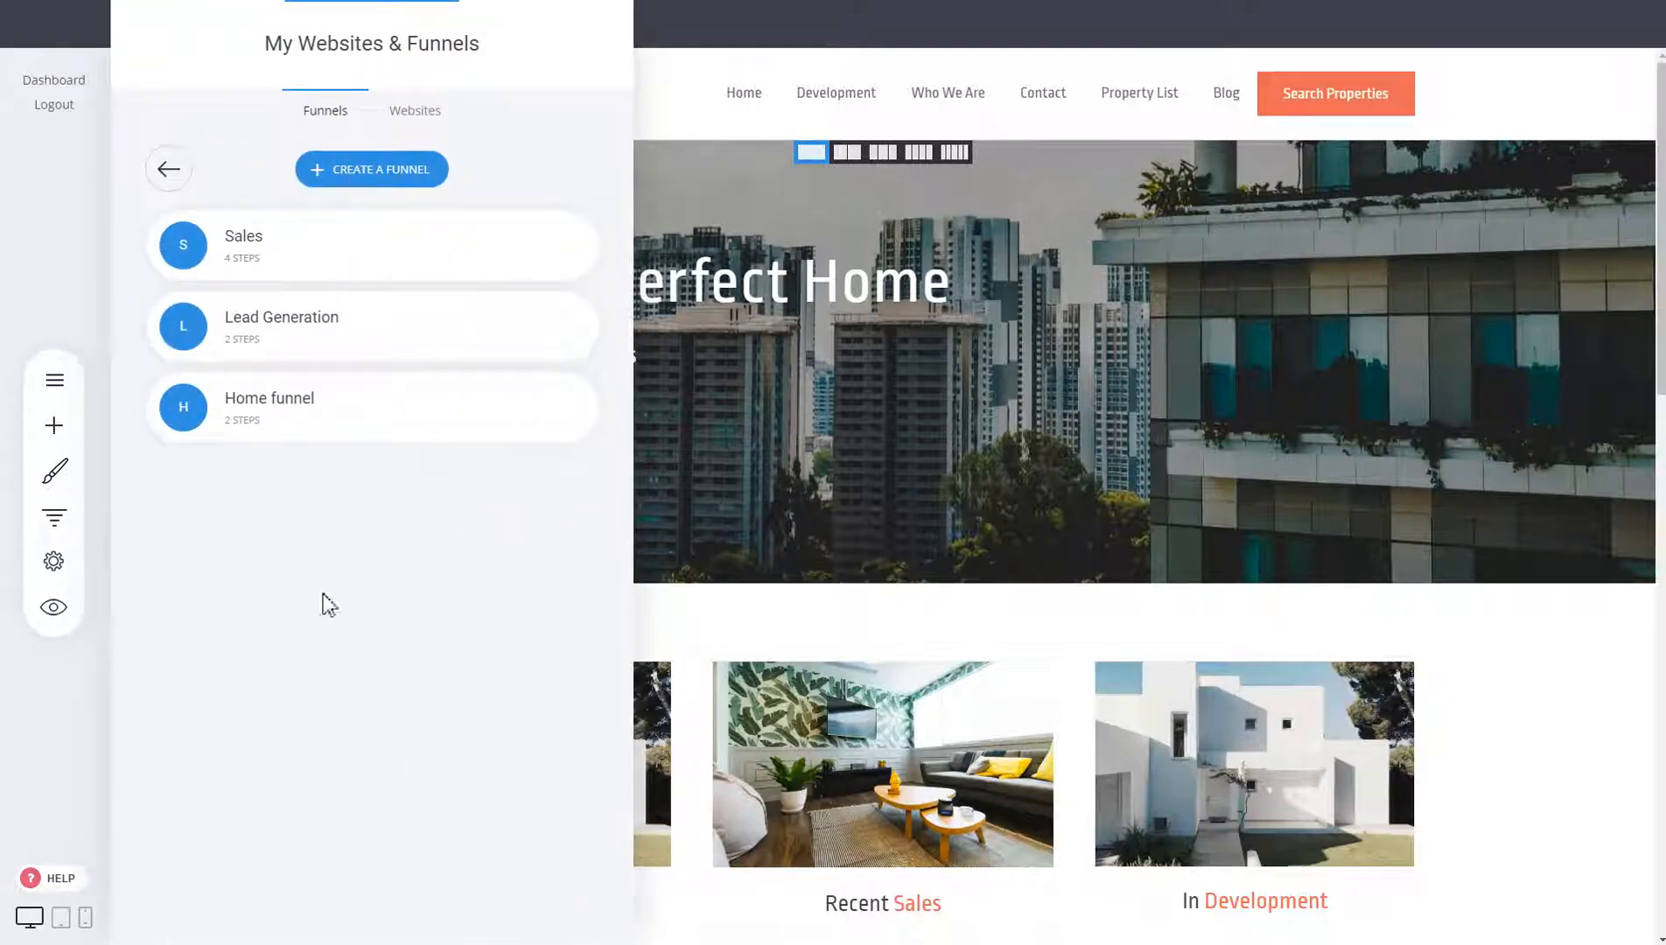
pyautogui.click(171, 181)
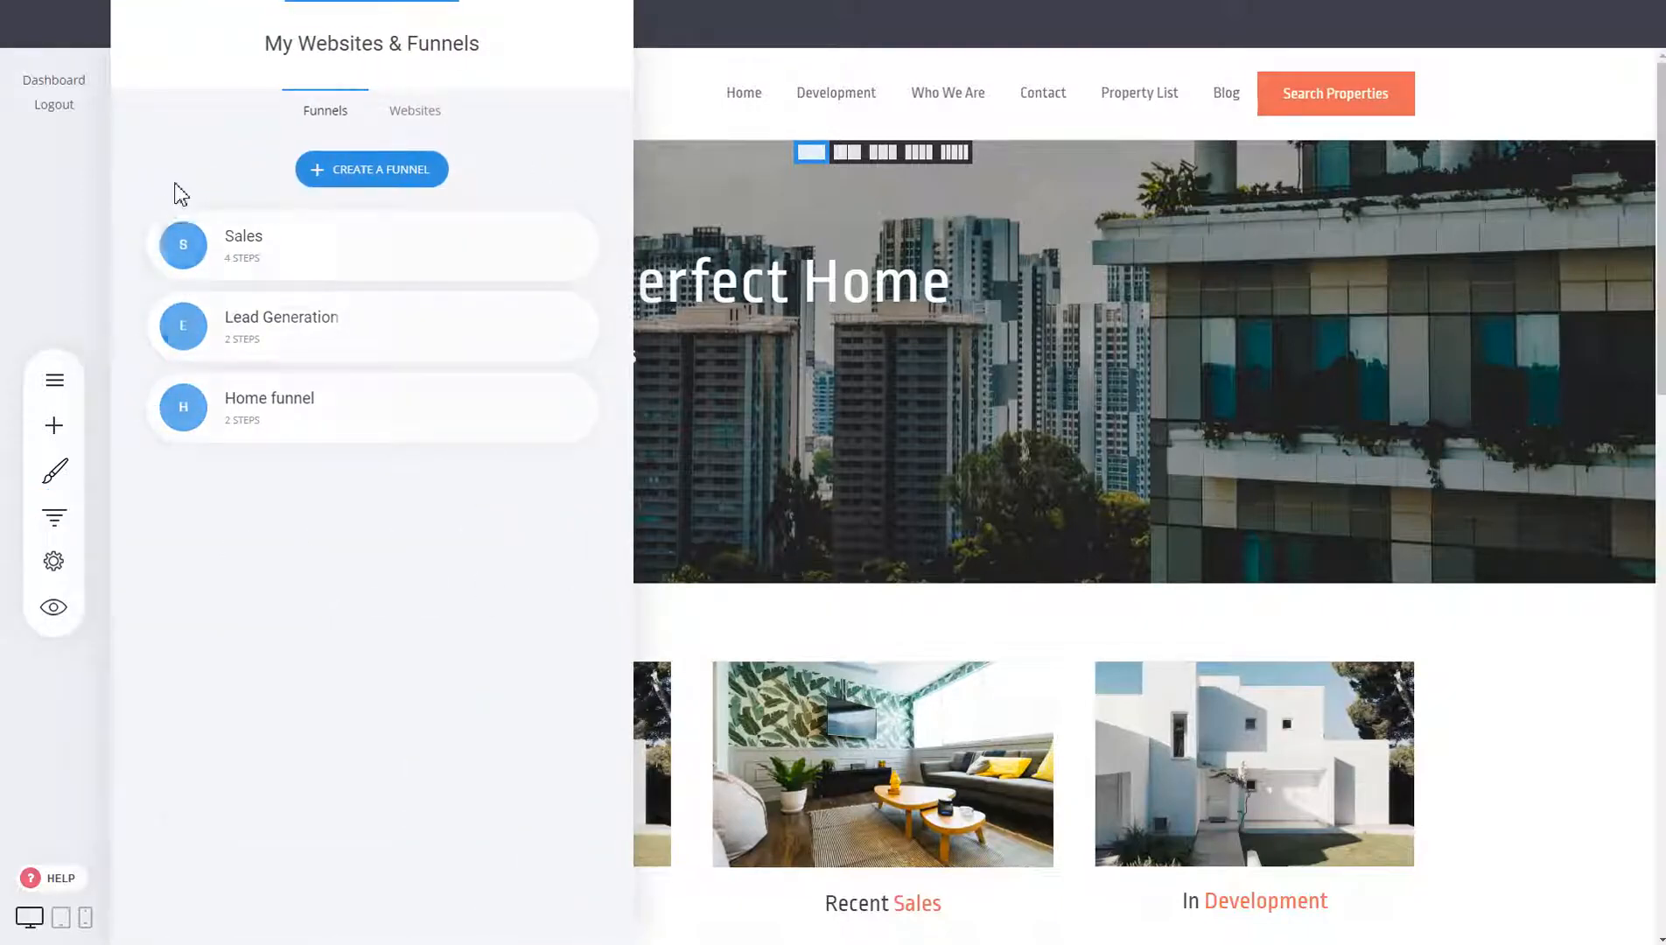
pyautogui.click(366, 178)
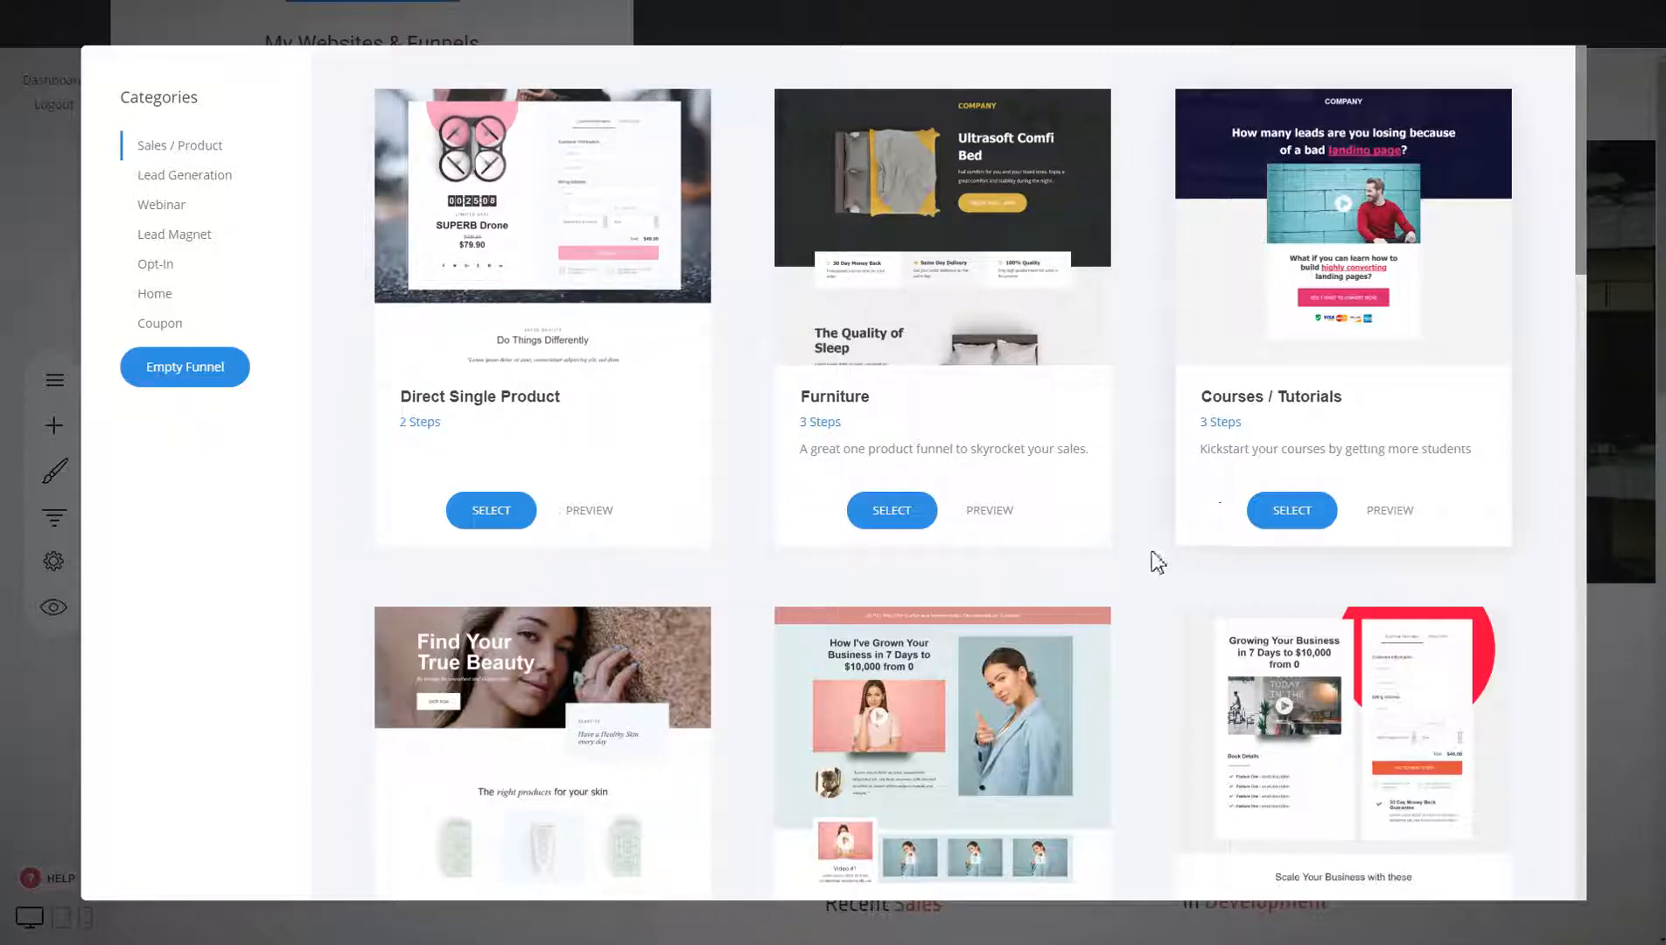
pyautogui.scroll(-5, 1154, 560)
pyautogui.scroll(-3, 1145, 576)
pyautogui.scroll(-2, 1145, 575)
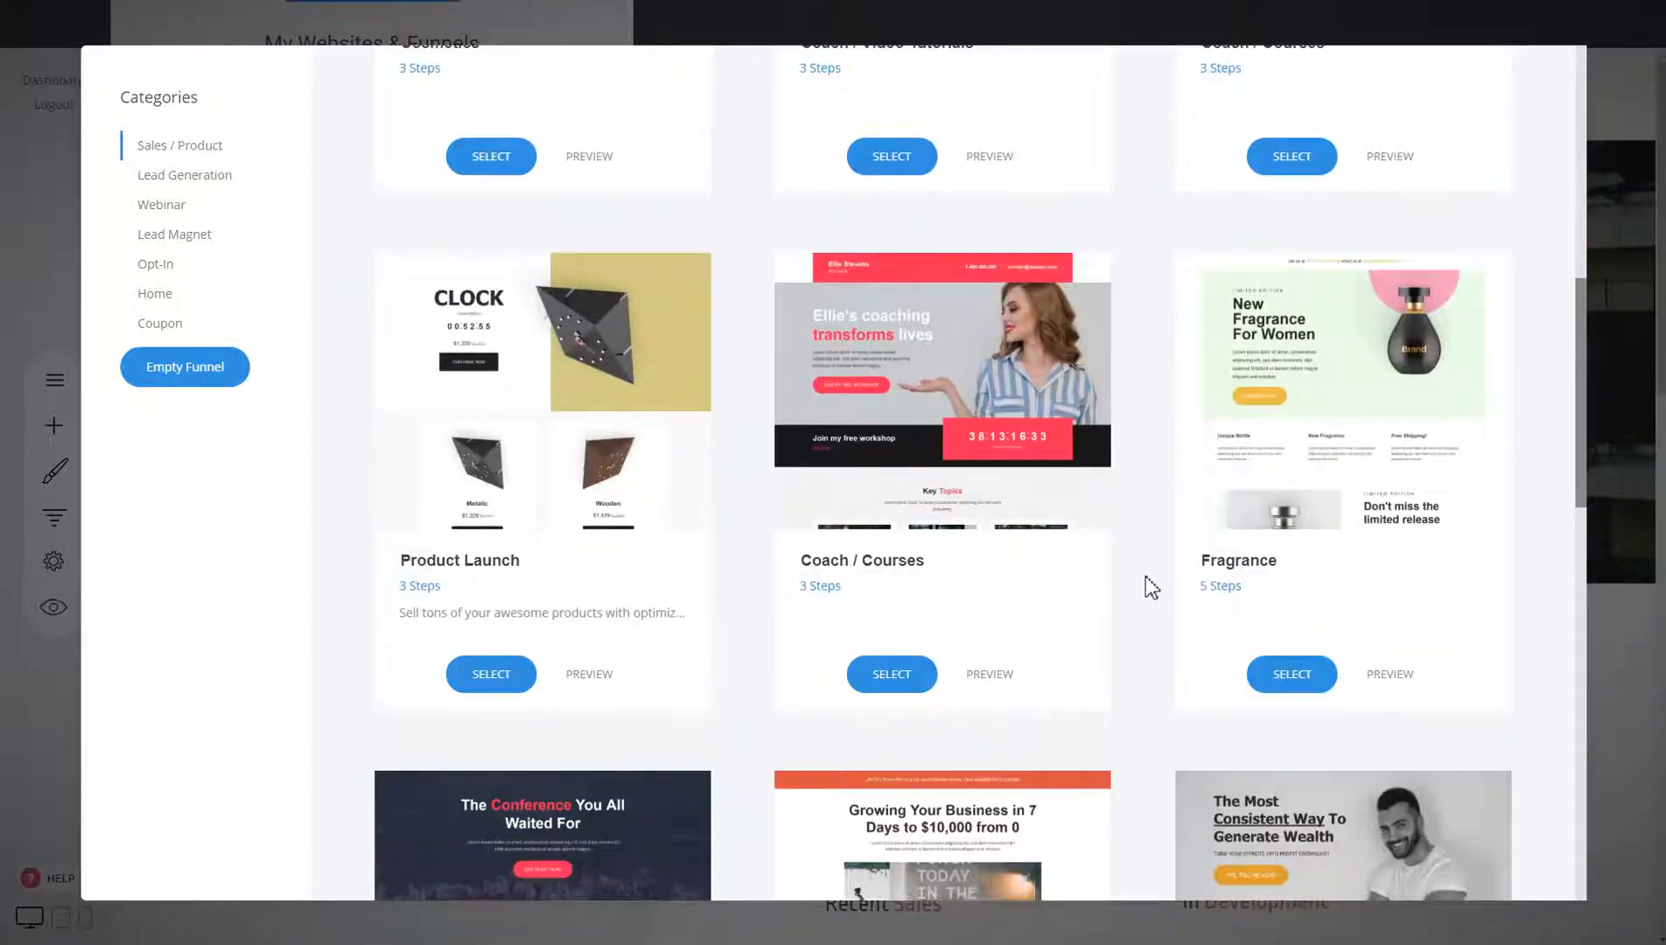
pyautogui.scroll(8, 1145, 575)
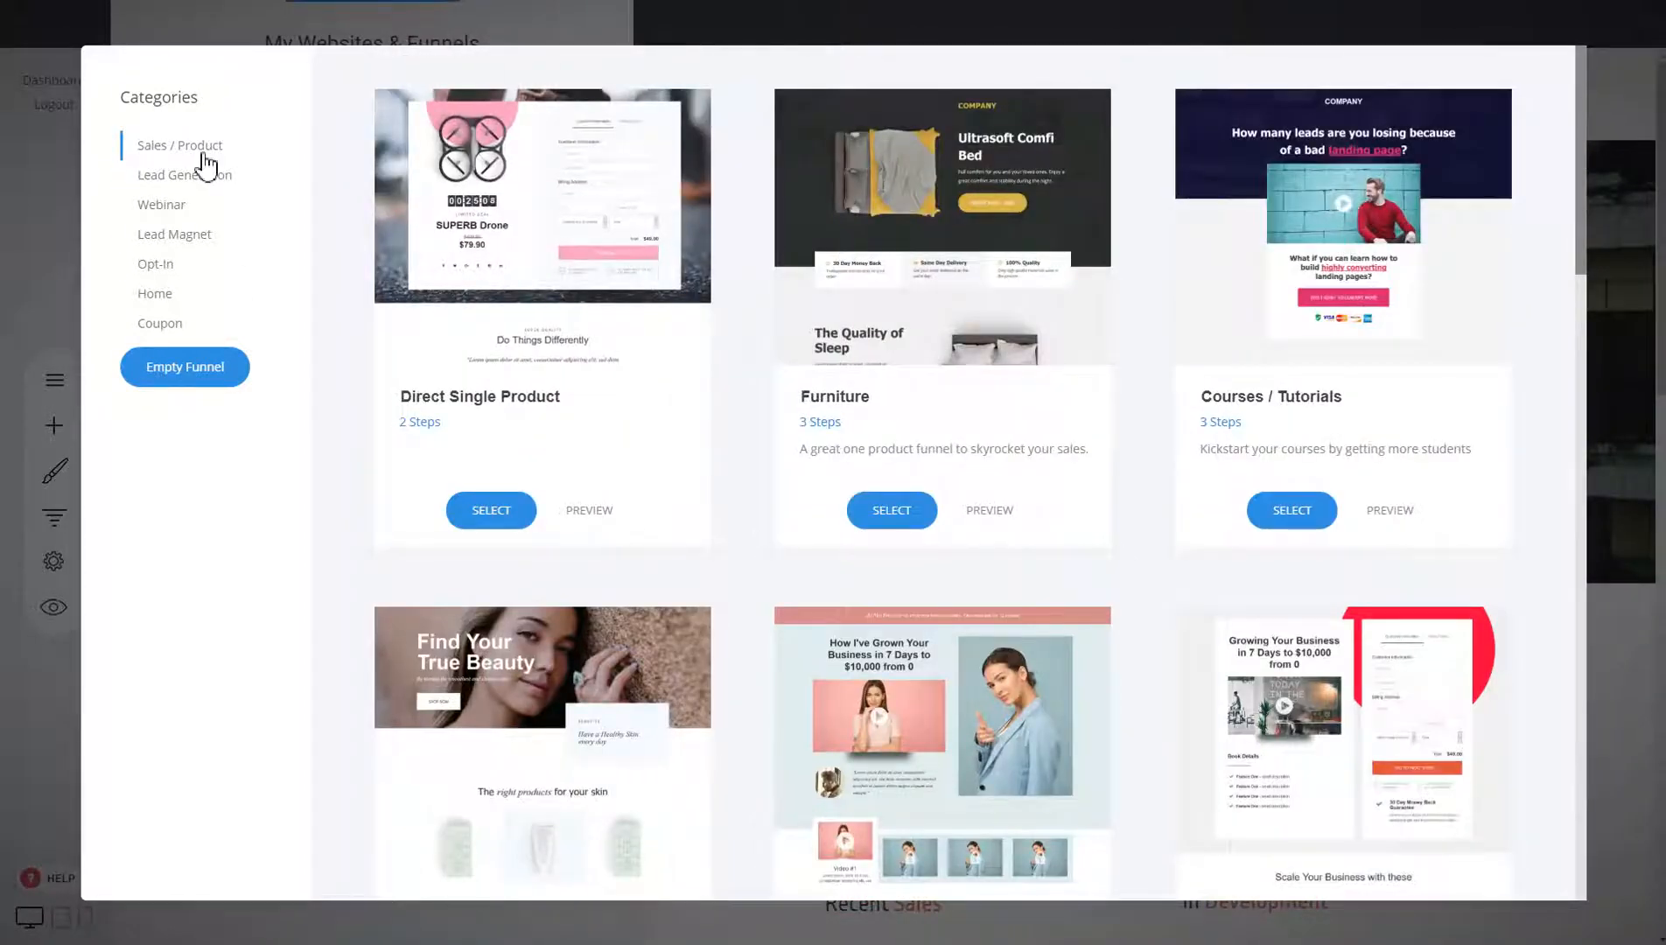
# Browse the Lead Generation templates and preview the Thank You step of the one picturing a businessman with a coffee cup.
pyautogui.click(202, 184)
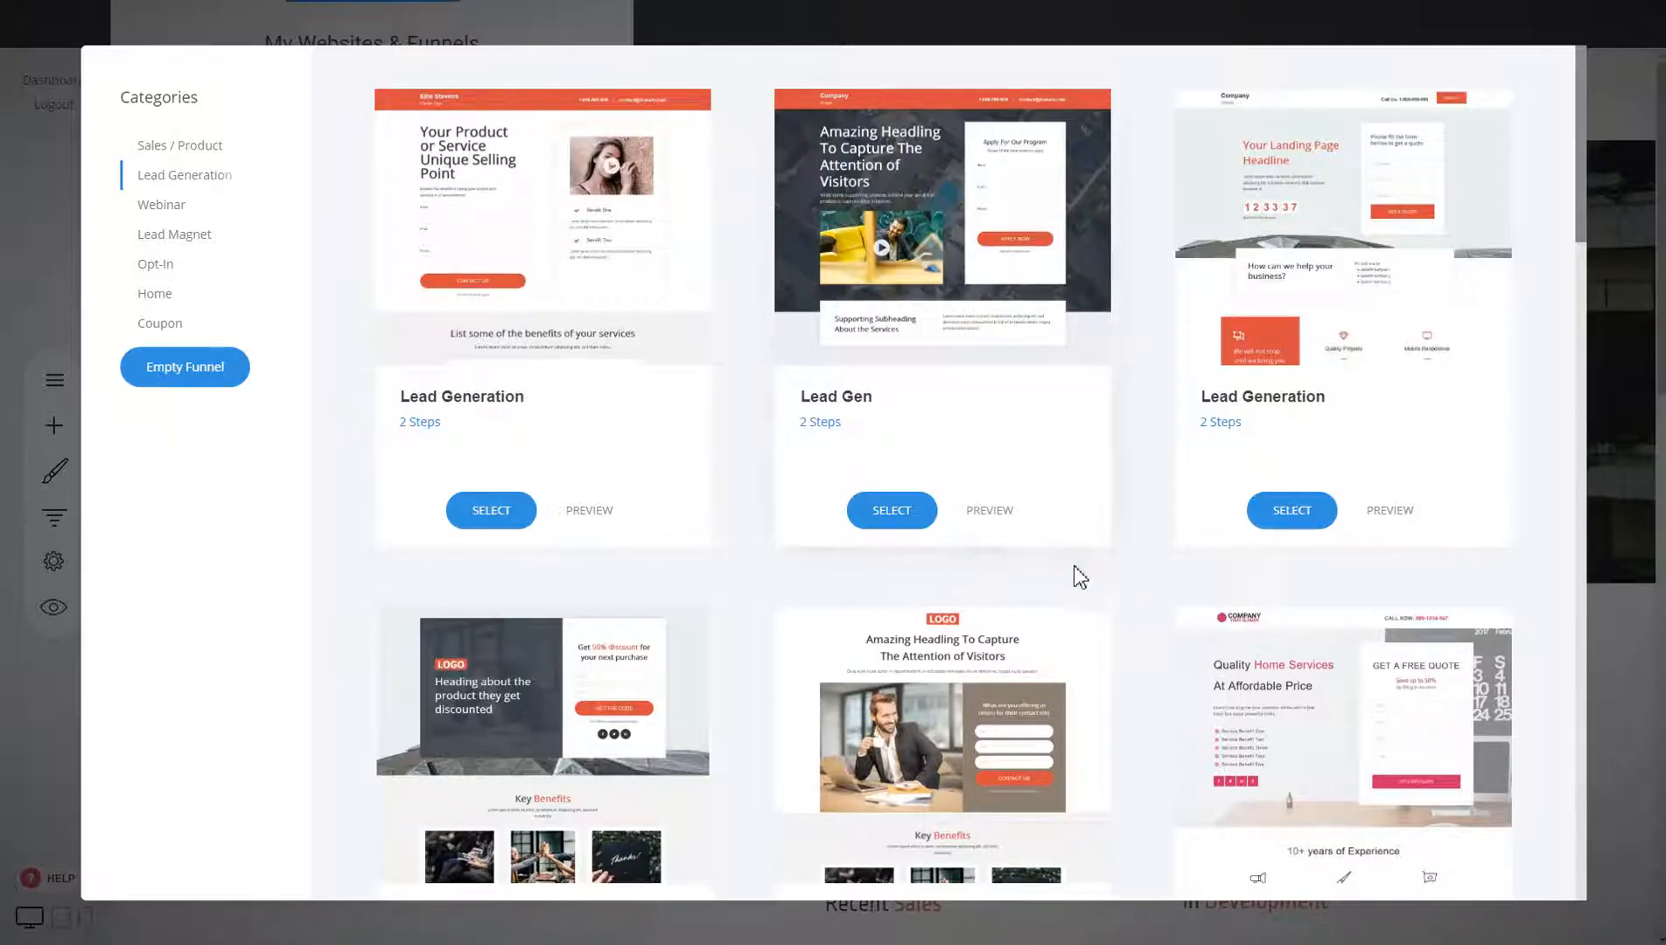
pyautogui.scroll(-5, 1139, 503)
pyautogui.scroll(-8, 1139, 502)
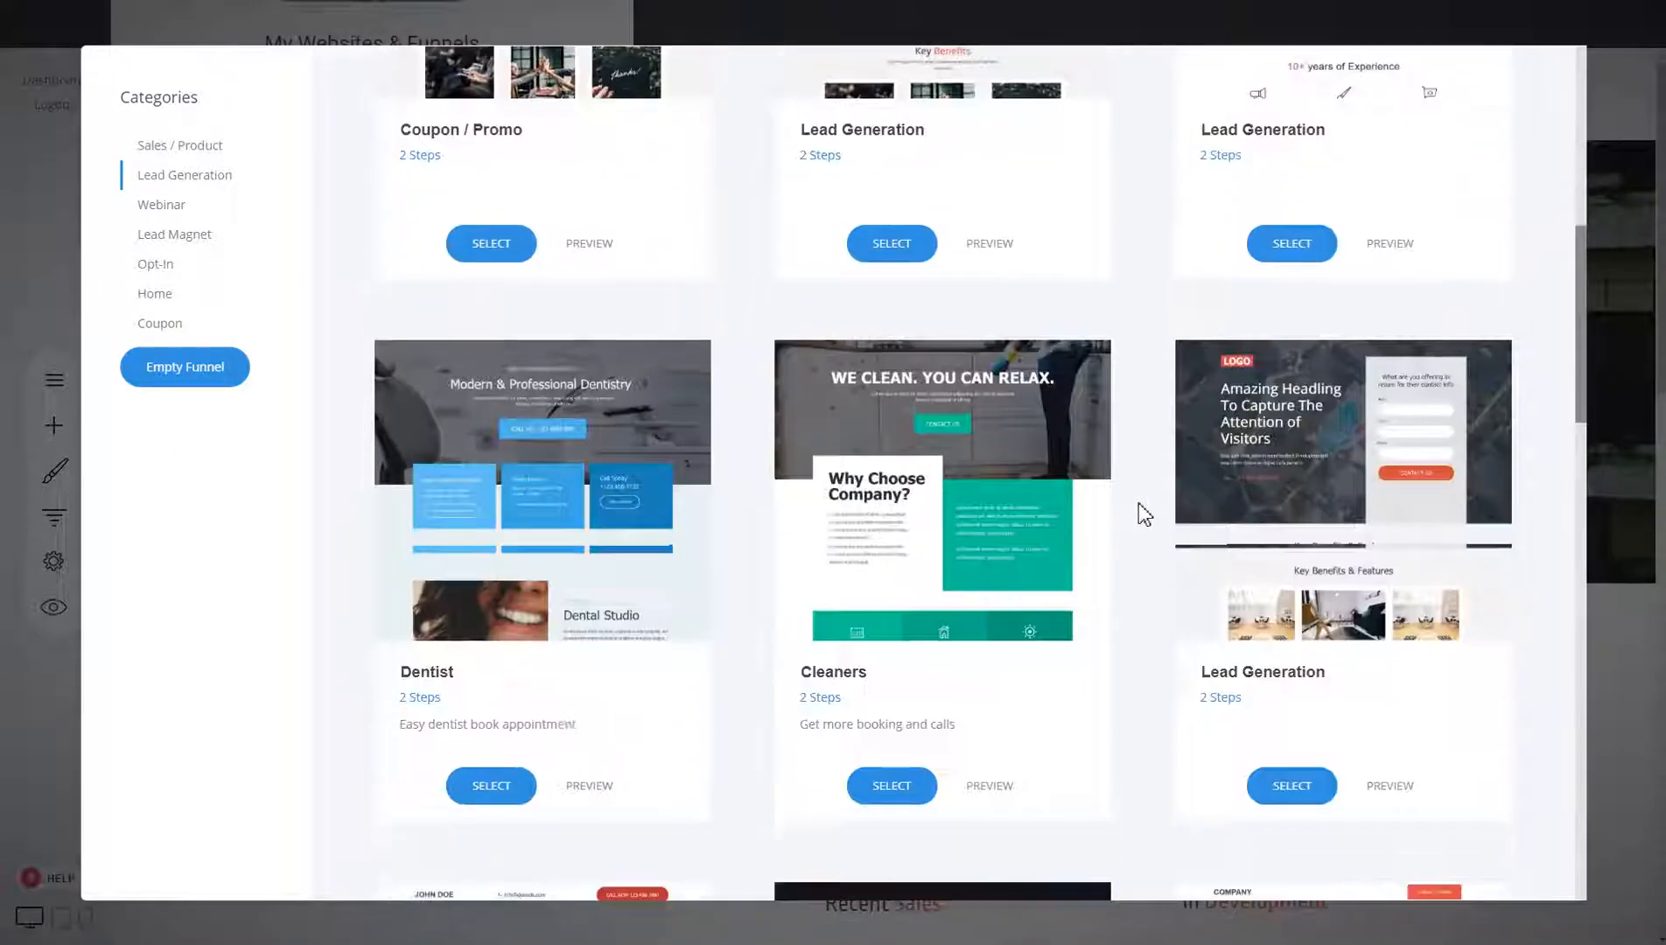
pyautogui.scroll(5, 1137, 507)
pyautogui.scroll(5, 1137, 509)
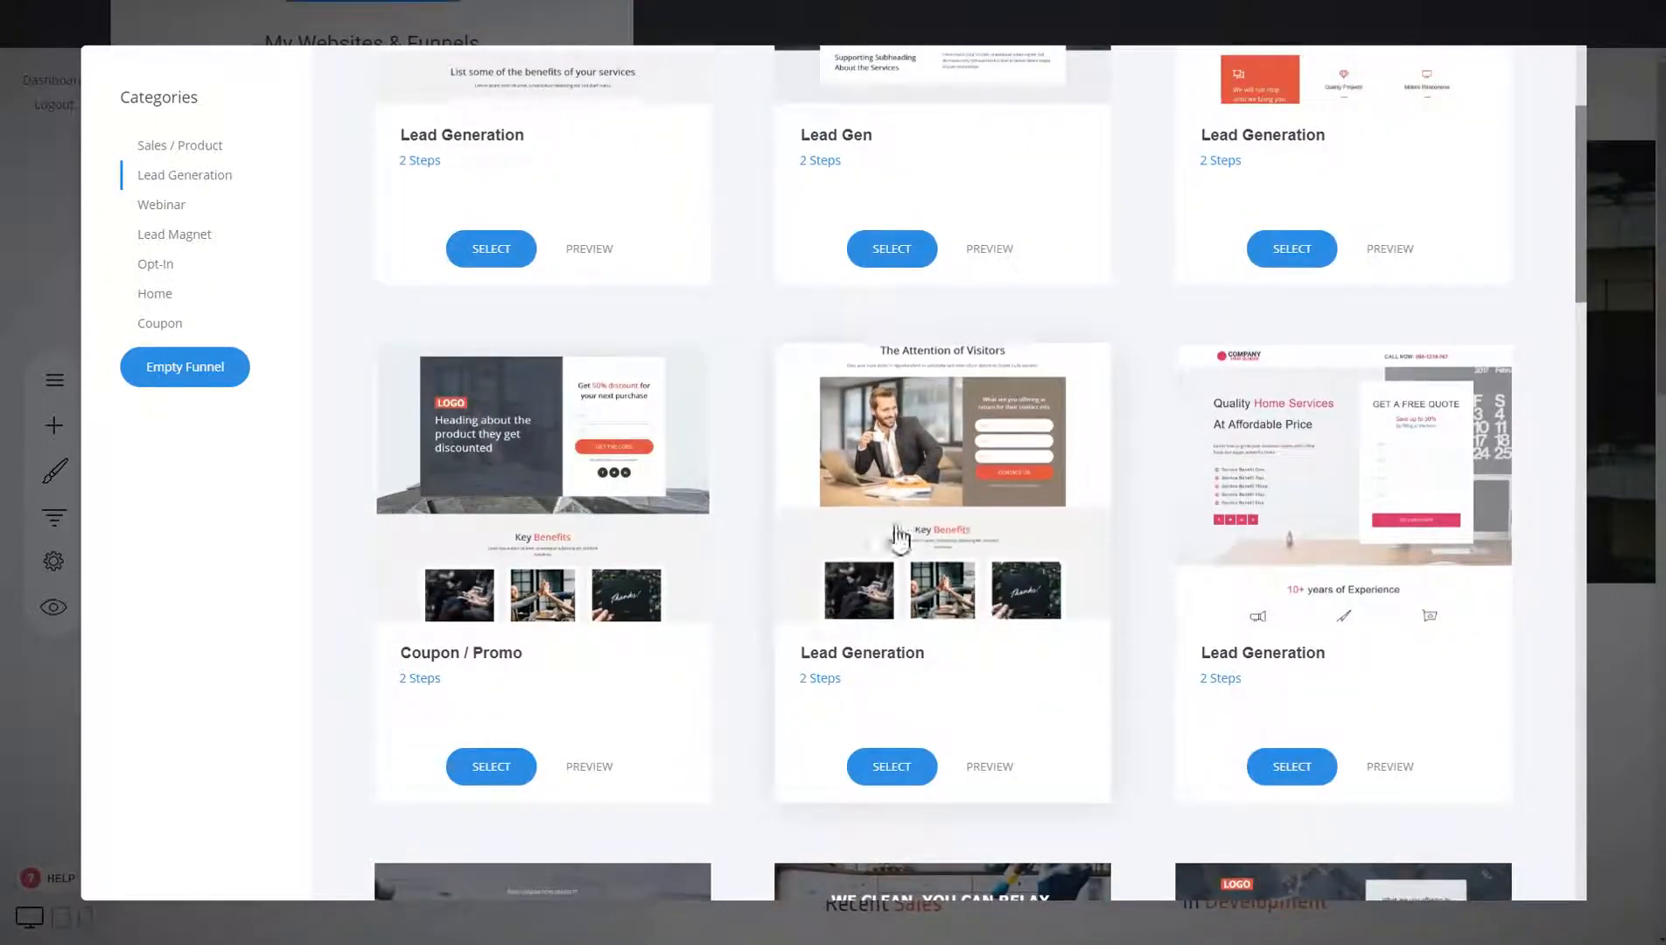
pyautogui.click(995, 769)
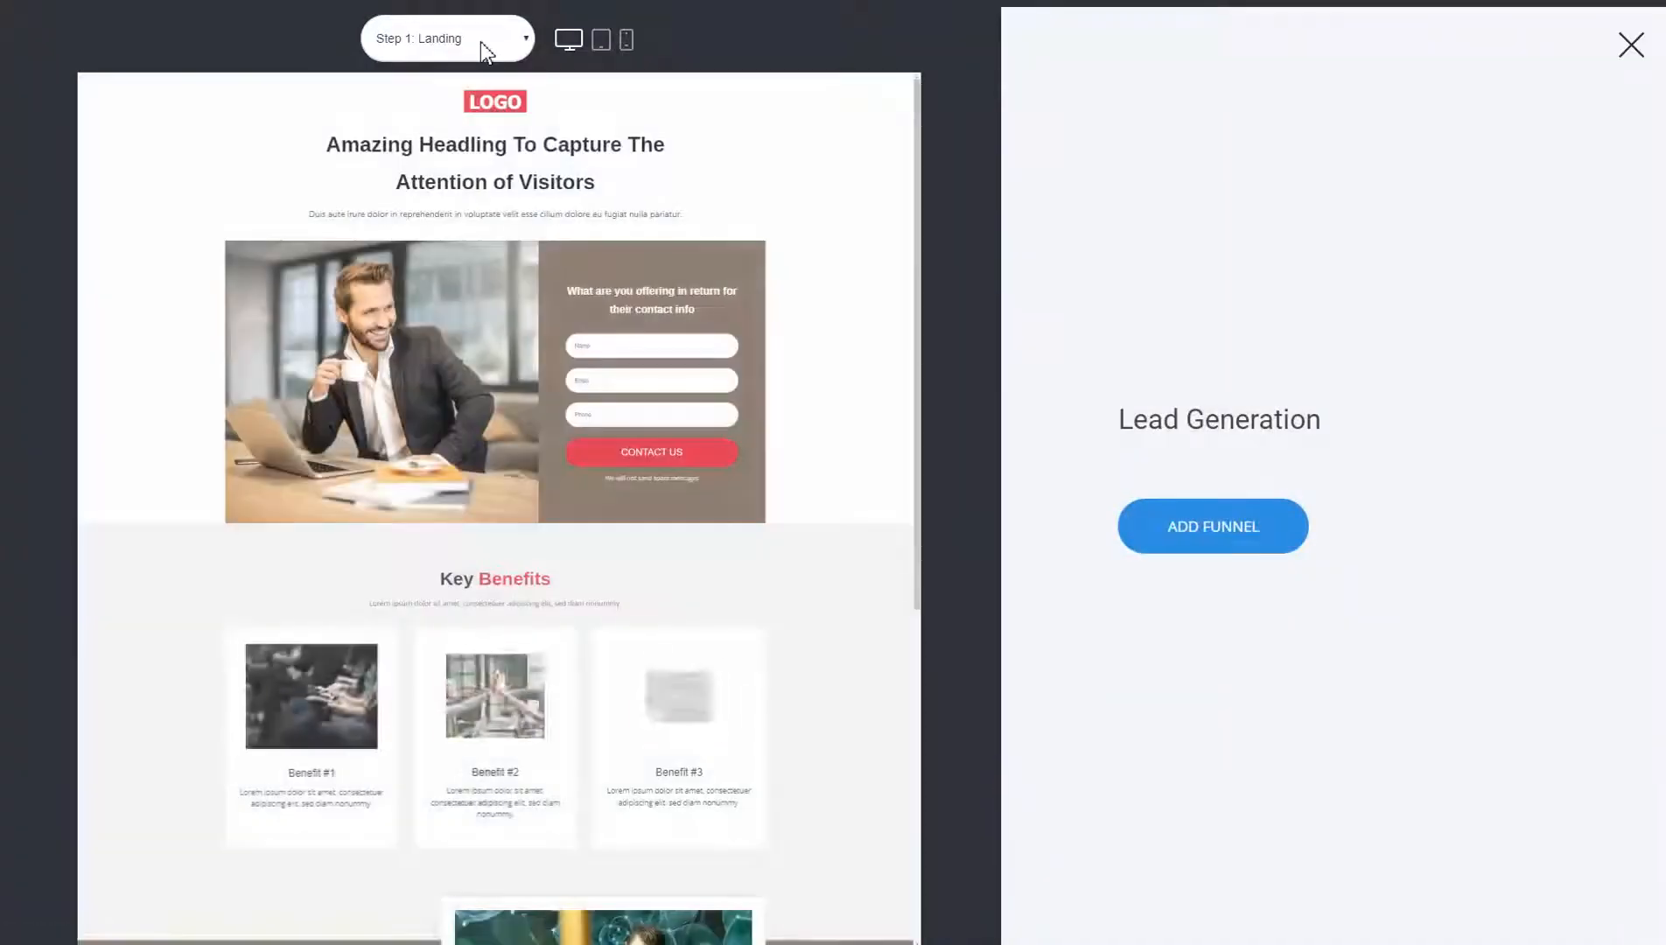
pyautogui.click(482, 37)
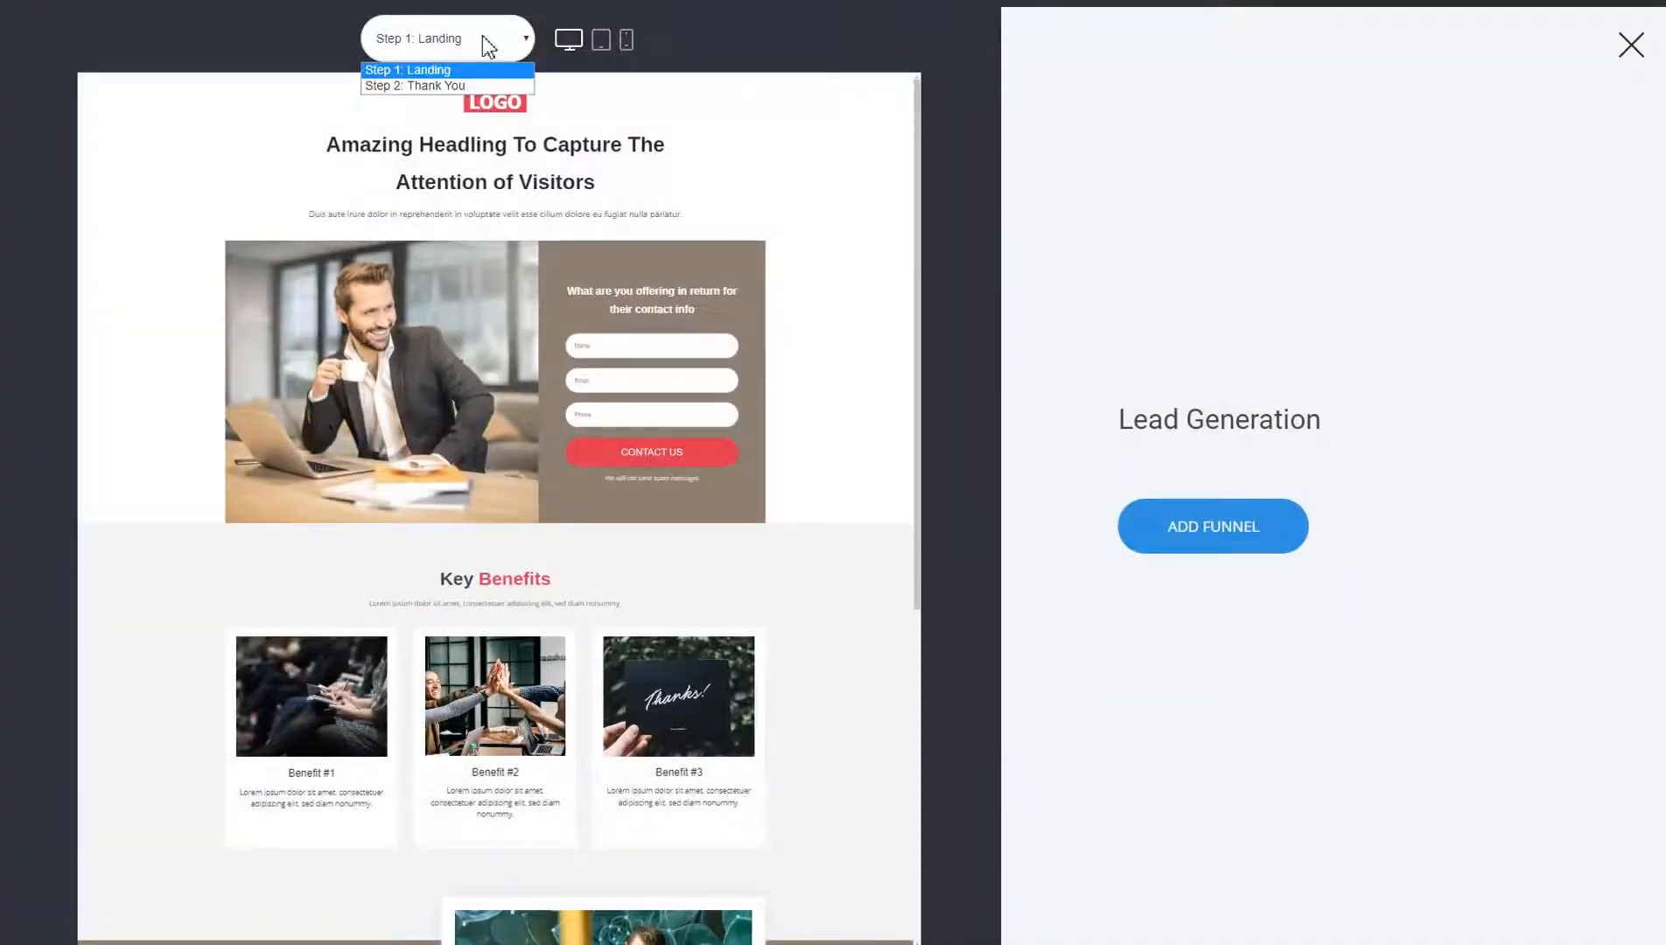
pyautogui.click(457, 85)
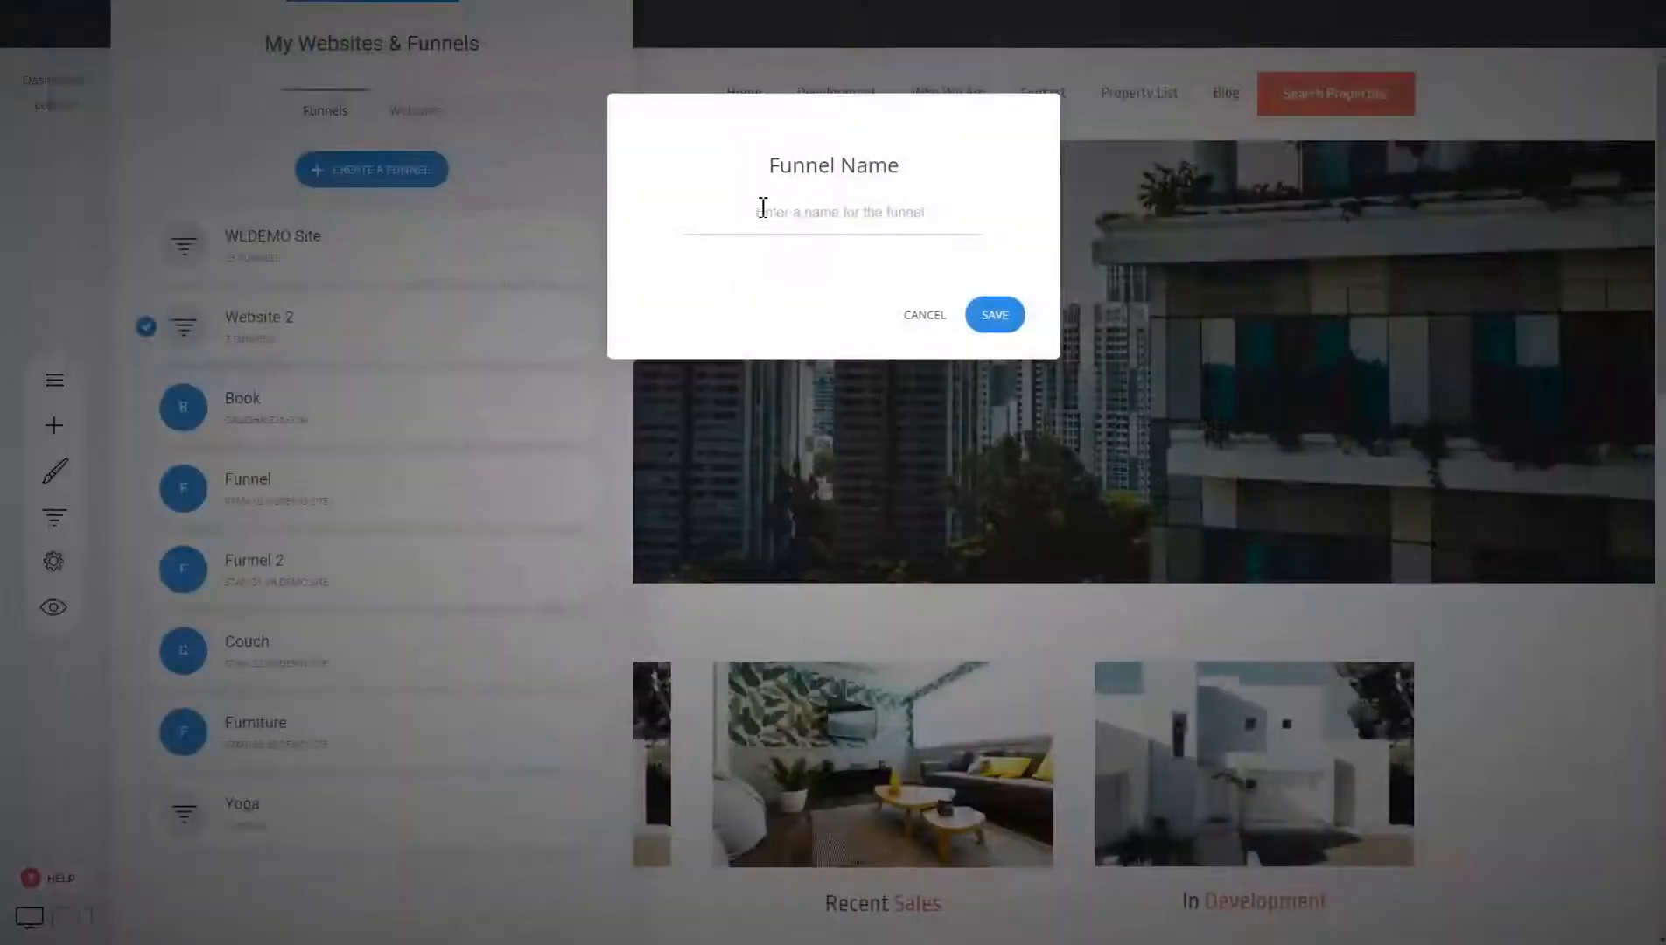
# Name the new funnel Lead Generation and save it.
pyautogui.click(760, 210)
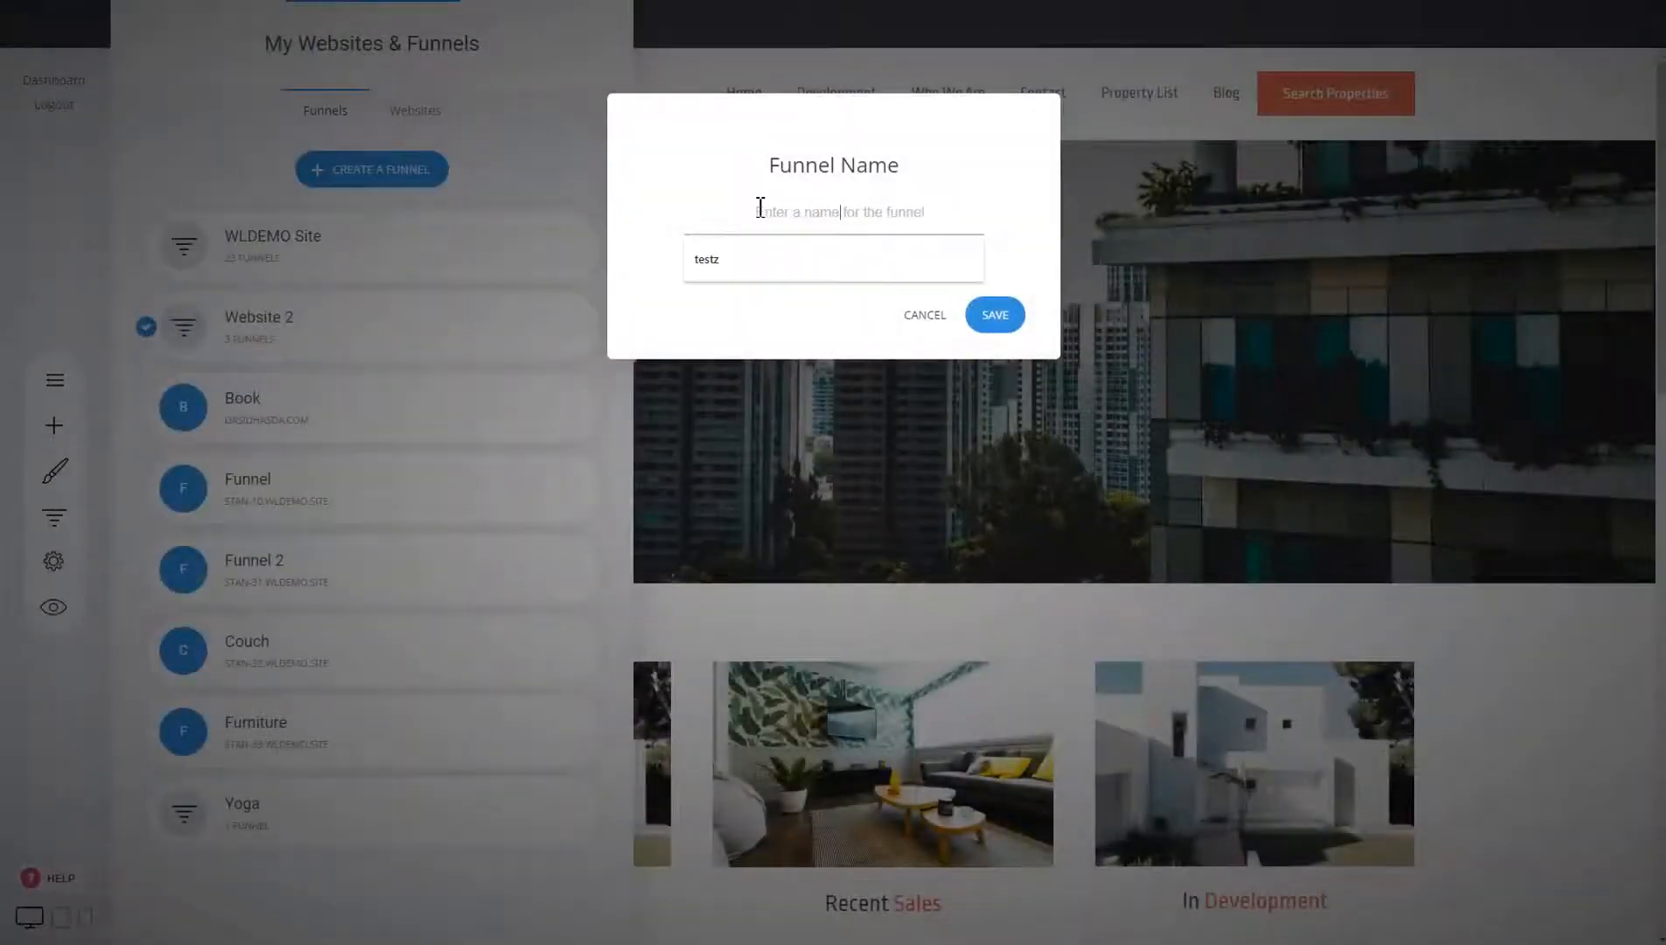
pyautogui.write('Lead Generation')
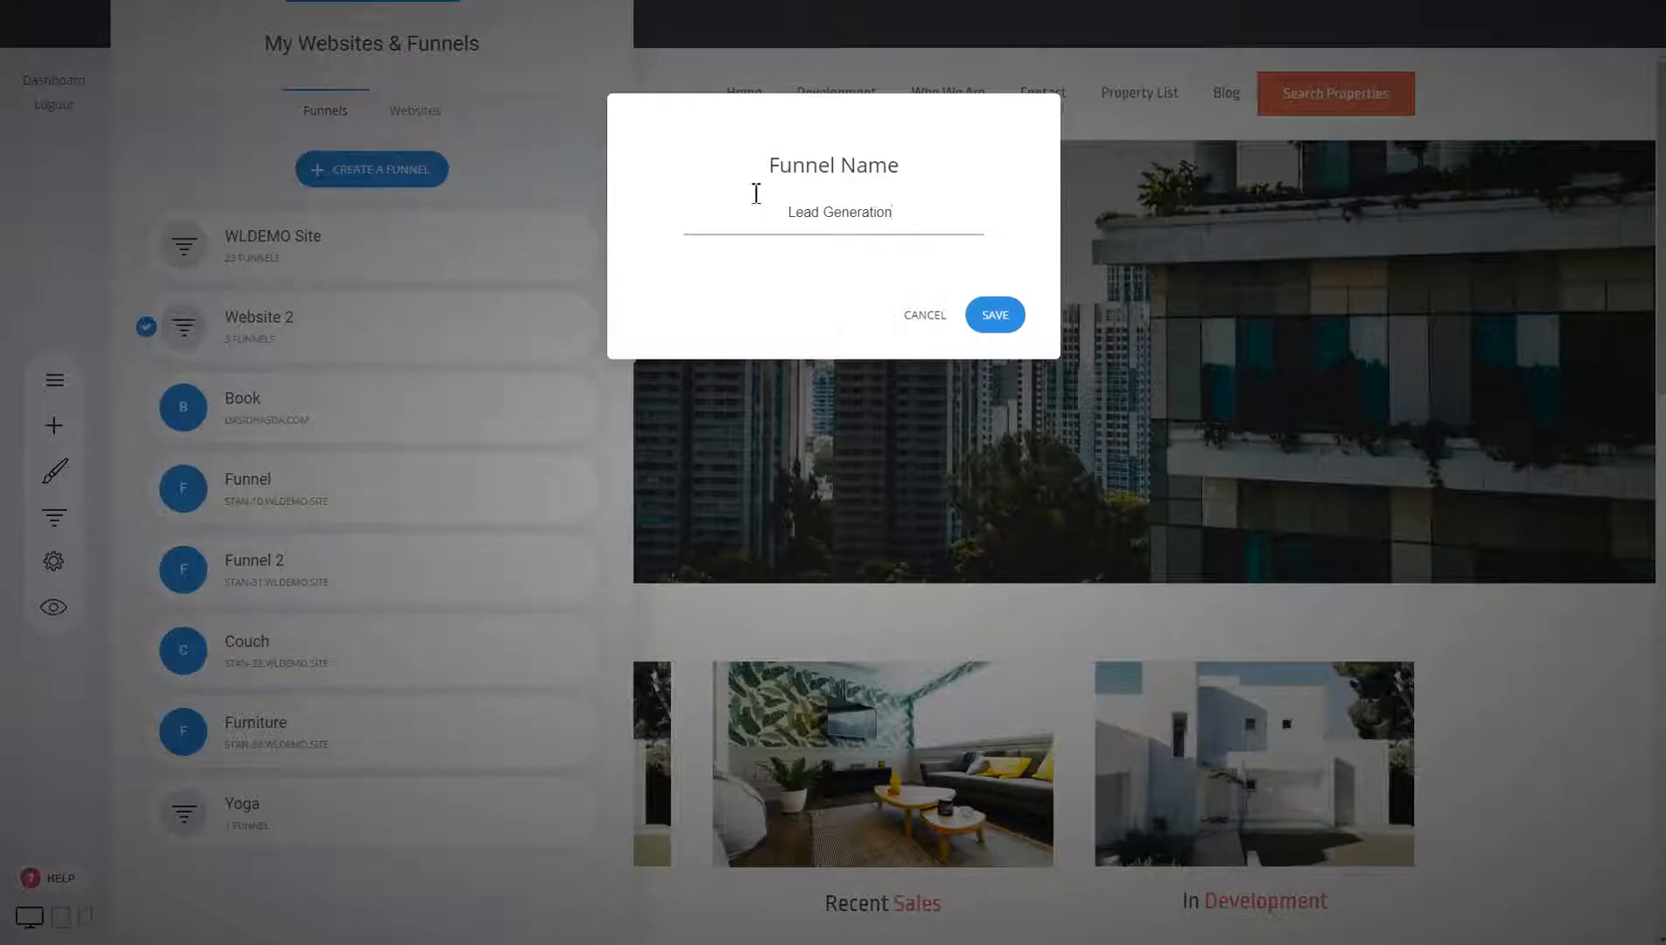
pyautogui.click(1001, 318)
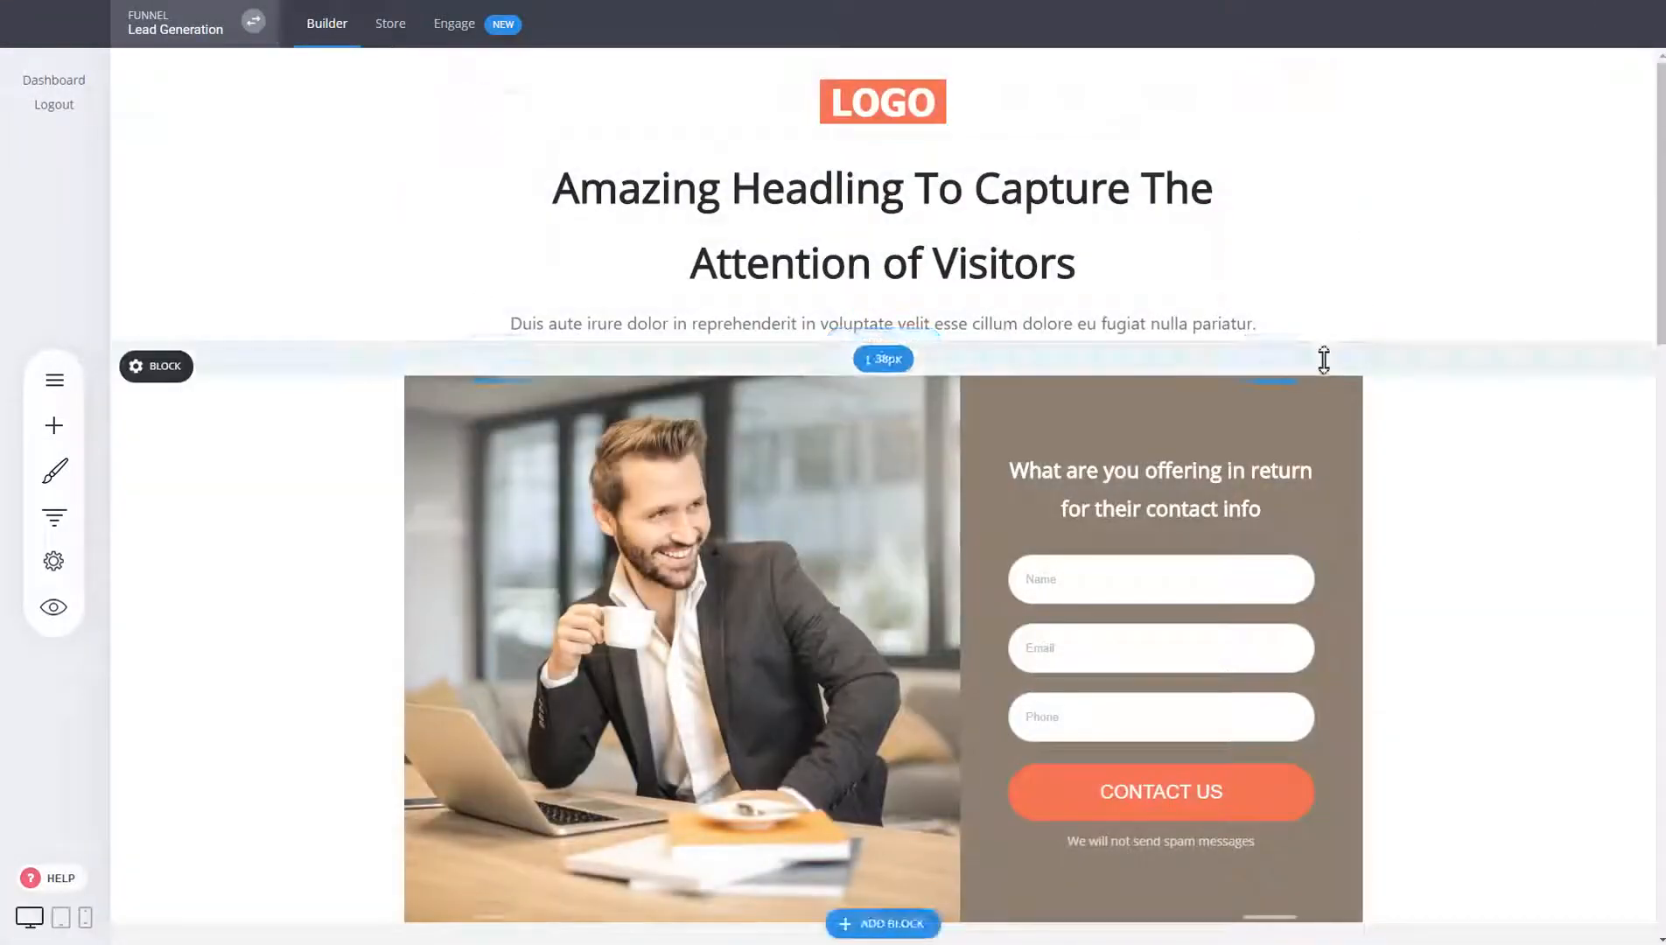
# Check the list of websites and funnels for the new Lead Generation funnel, and return to its page.
pyautogui.click(225, 30)
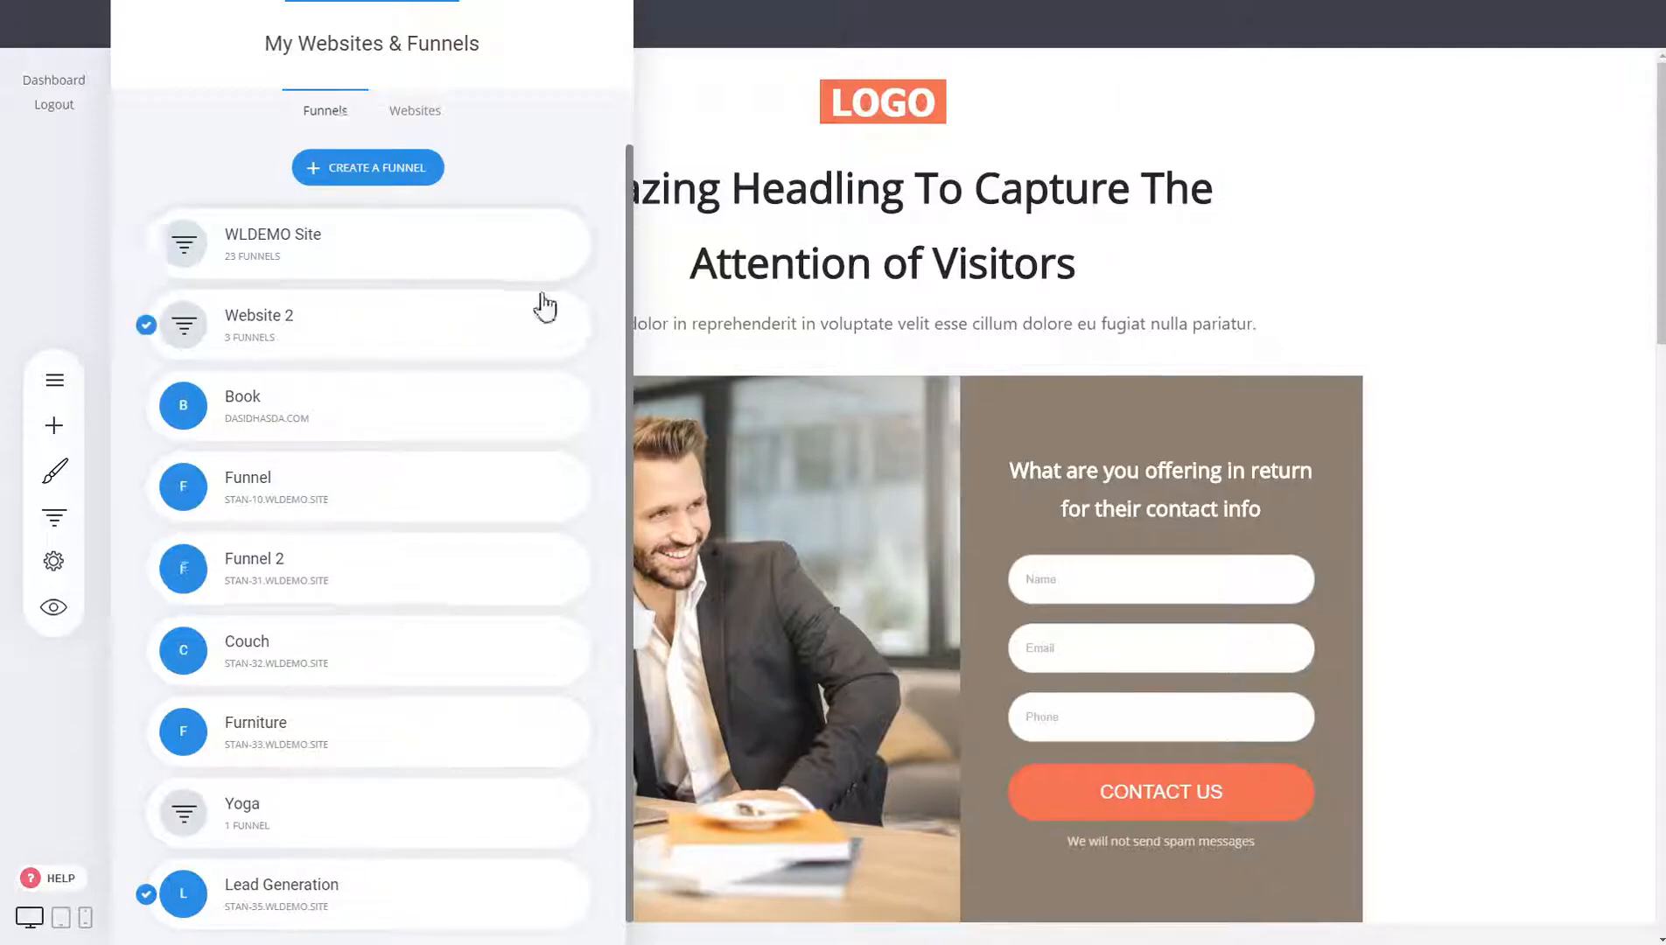
pyautogui.scroll(-1, 539, 306)
pyautogui.click(1162, 337)
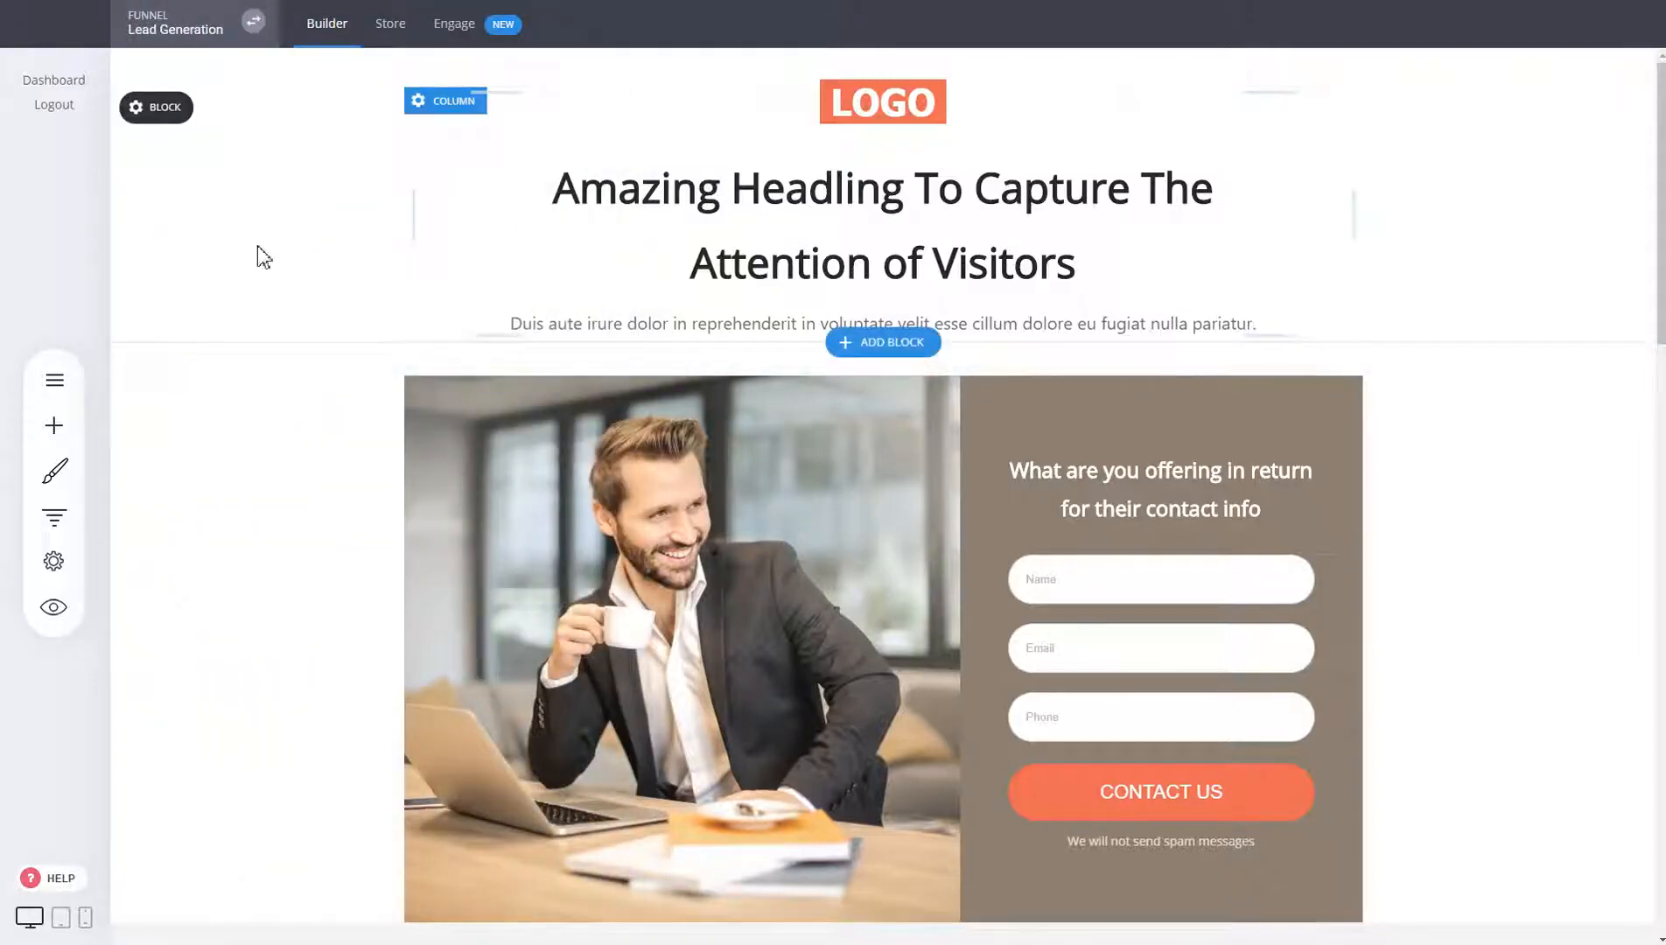
# Move the Lead Generation funnel to Website 2 in the same project and confirm the move.
pyautogui.click(39, 519)
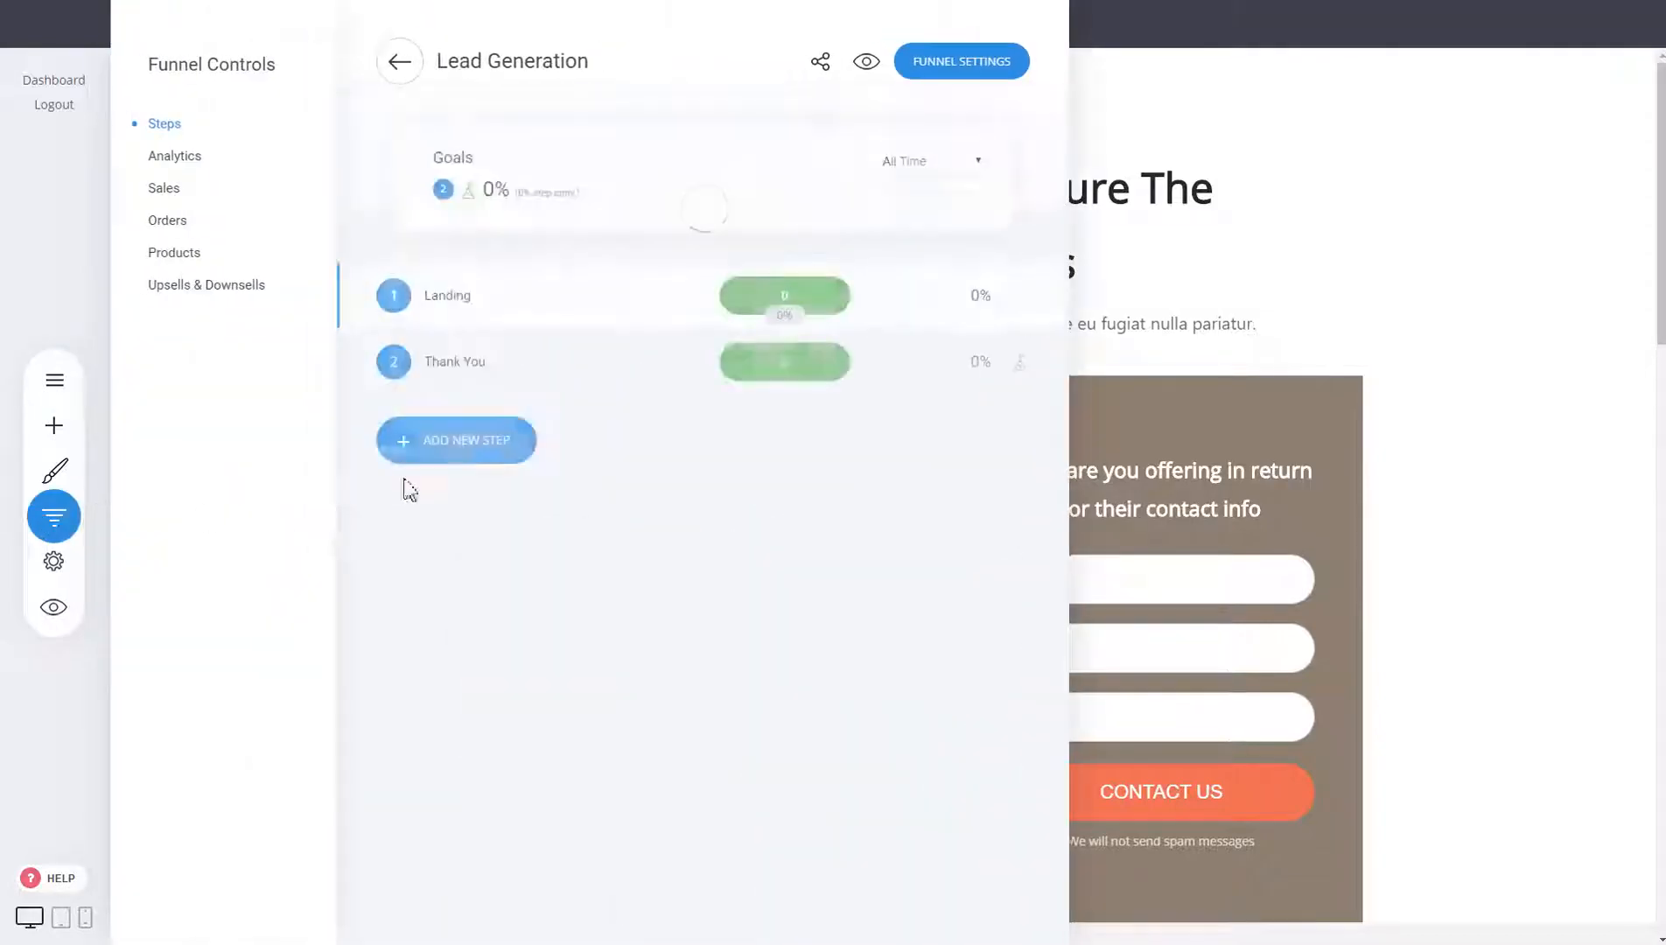
pyautogui.click(398, 61)
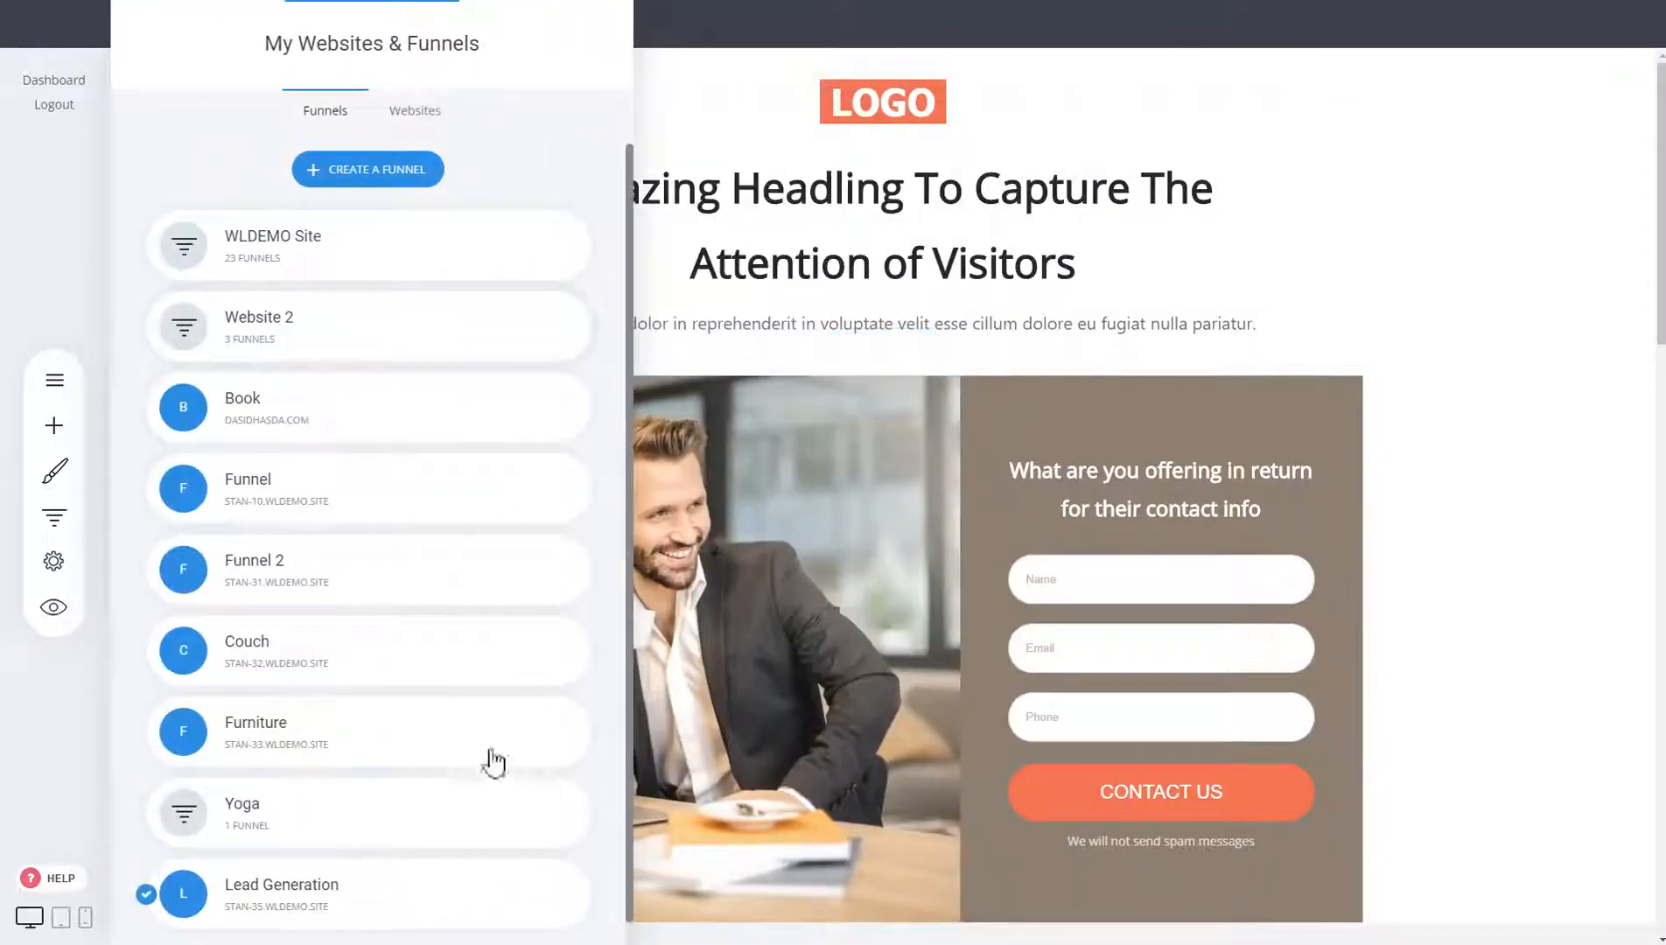
pyautogui.scroll(-1, 443, 569)
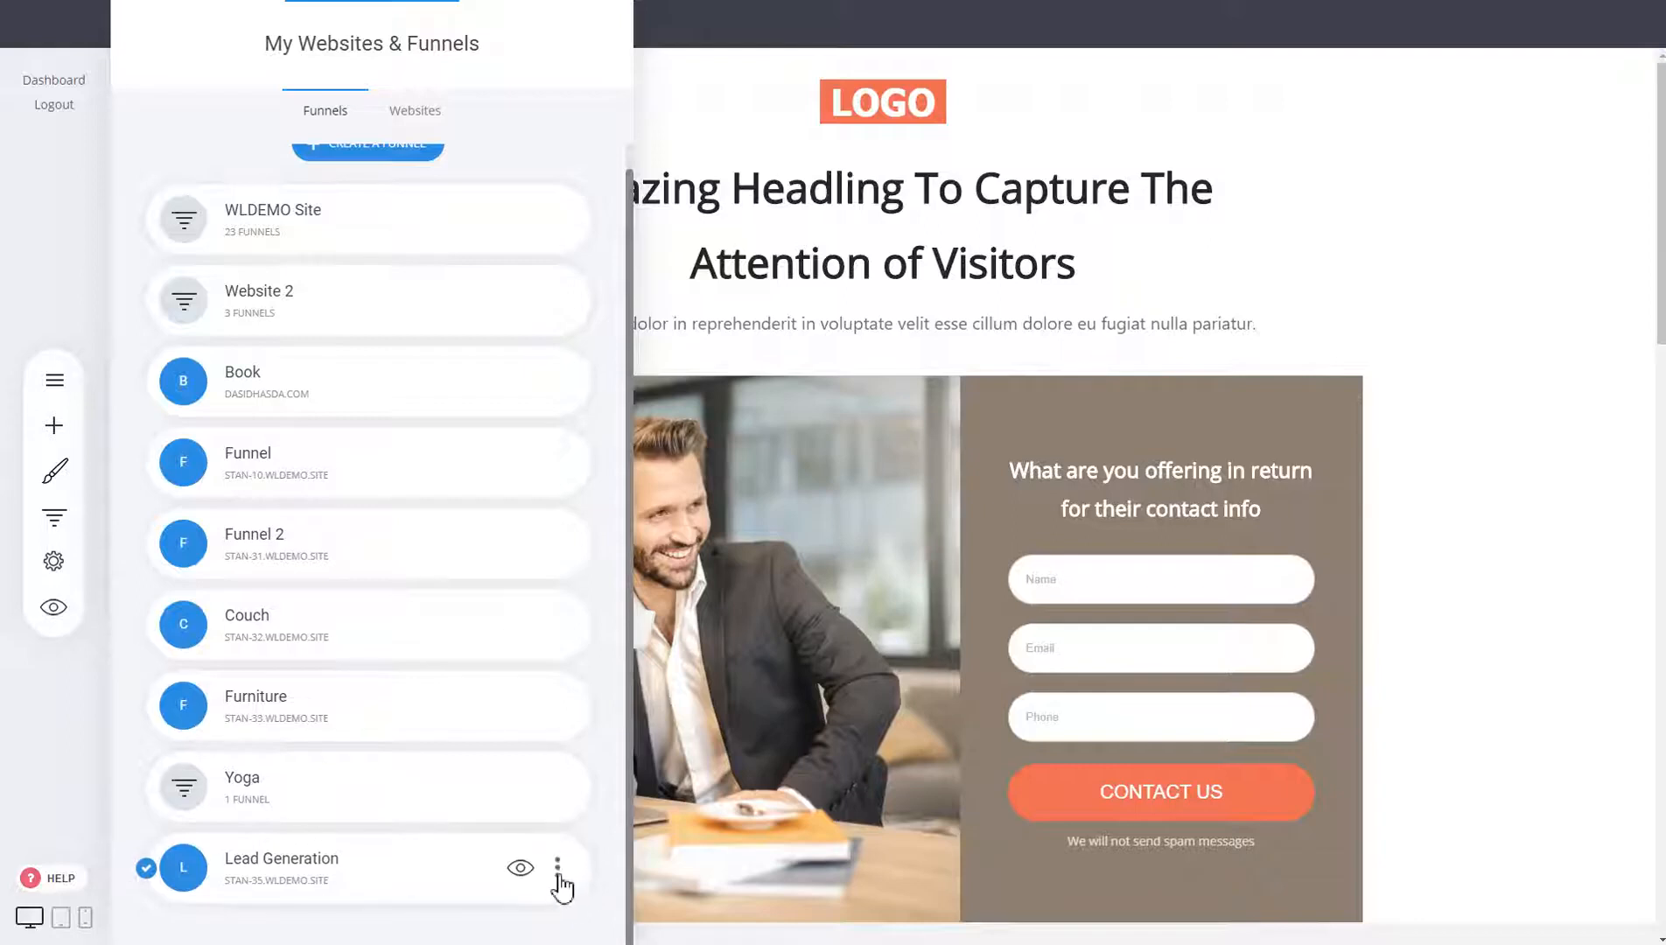
pyautogui.click(557, 867)
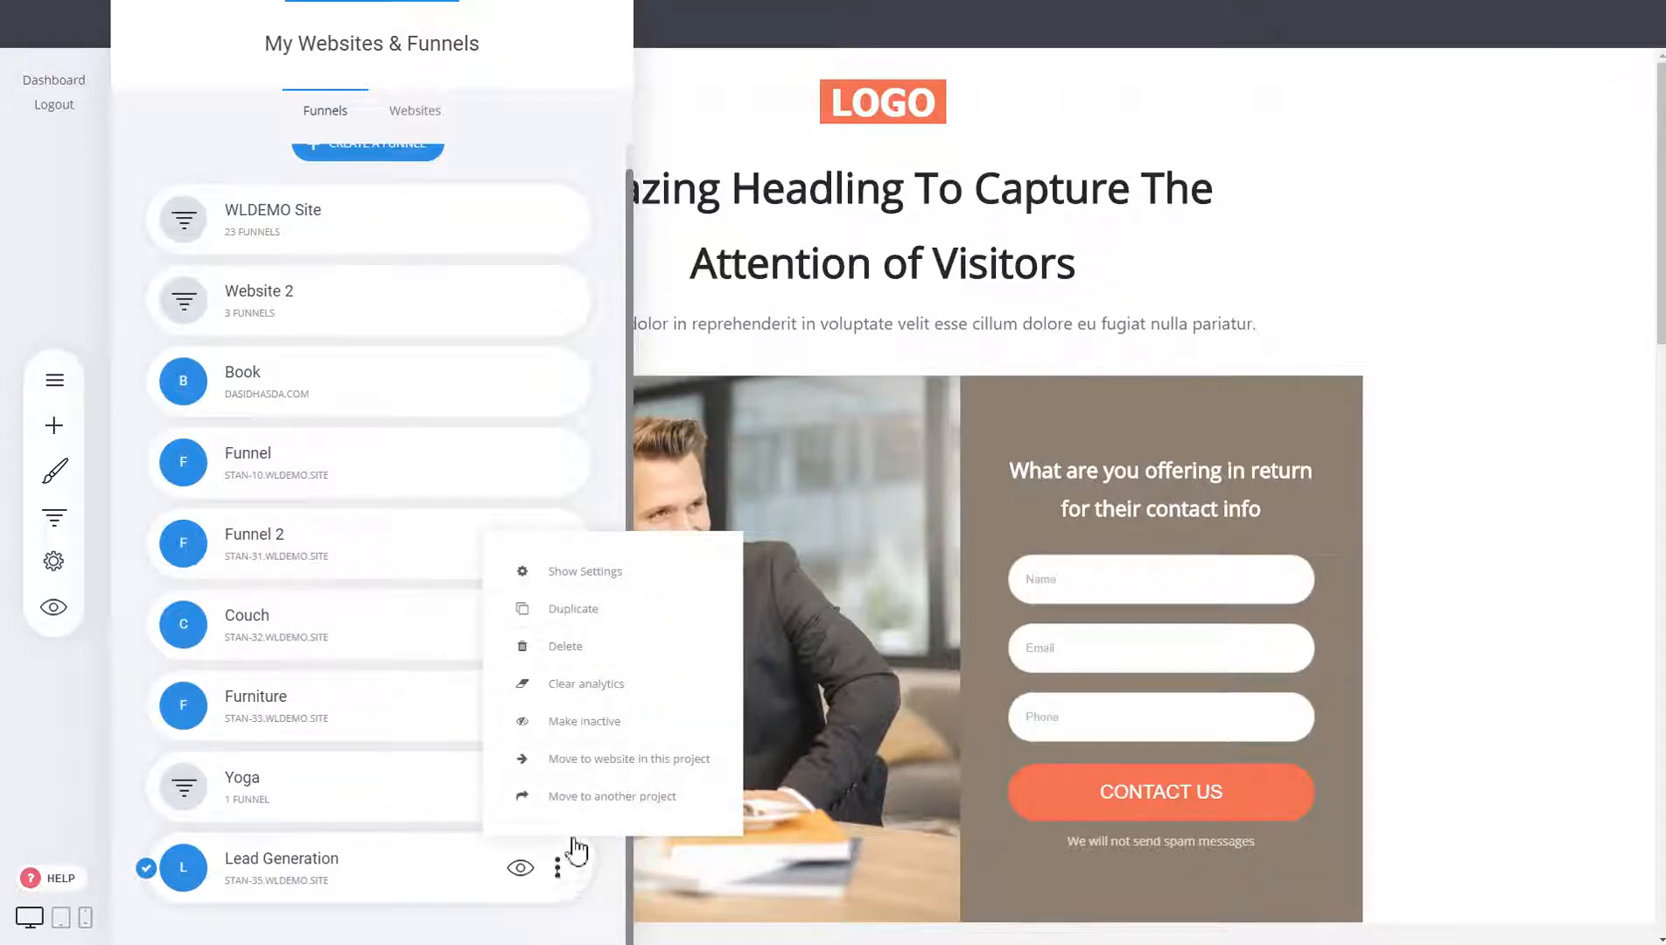
pyautogui.click(604, 759)
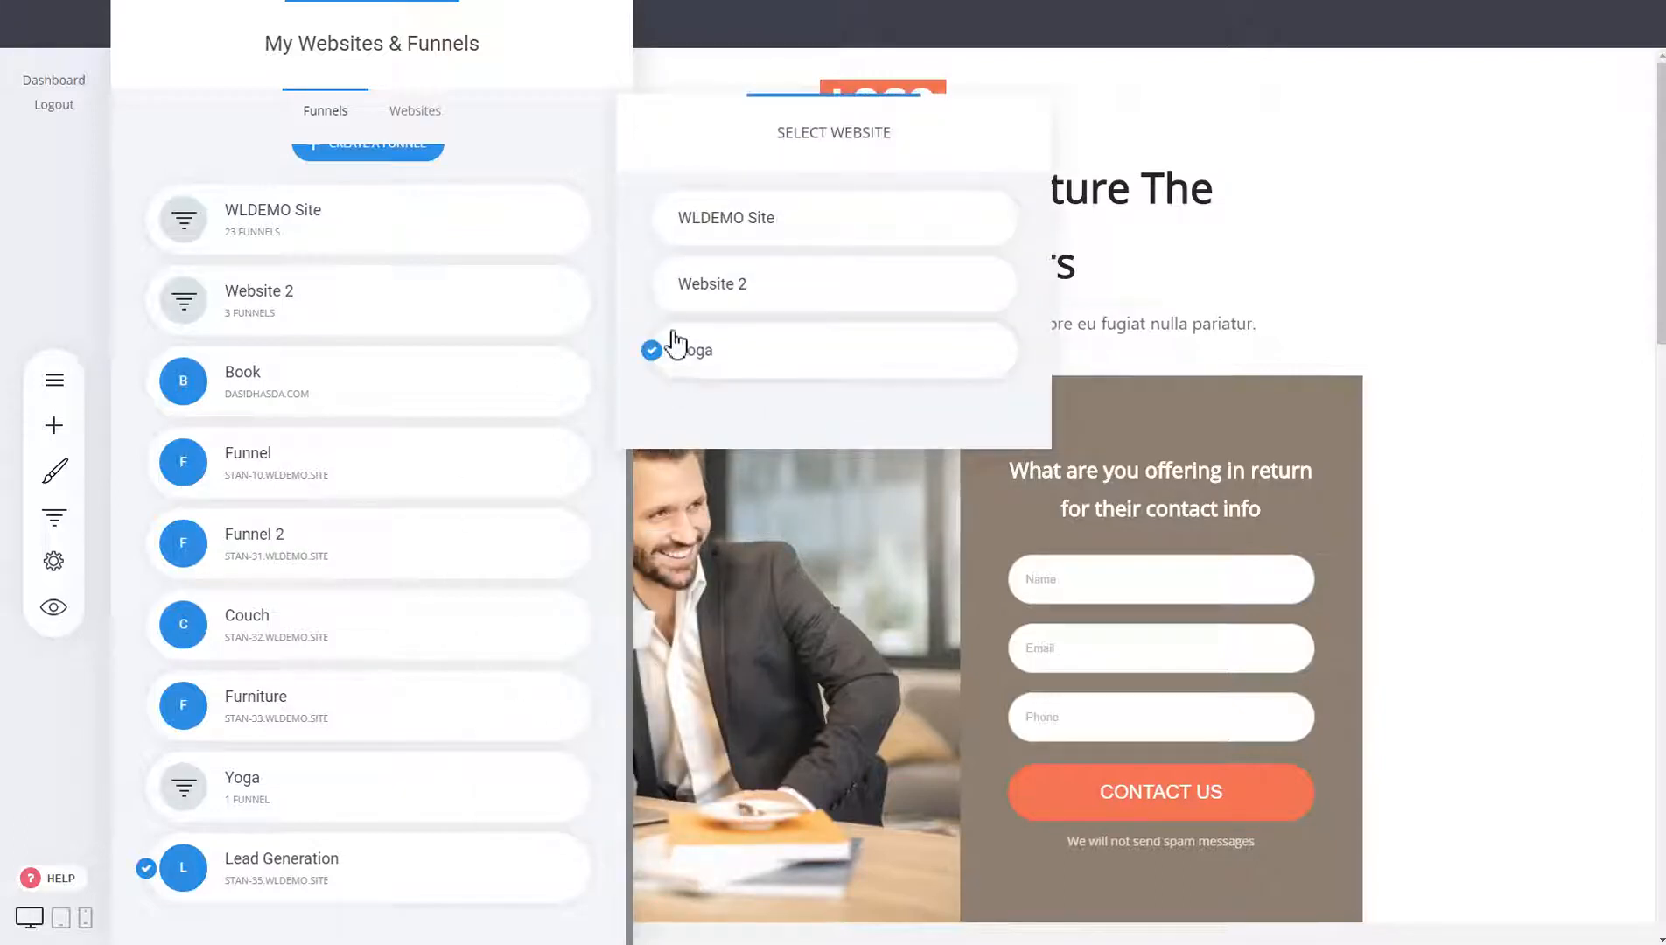
pyautogui.click(742, 295)
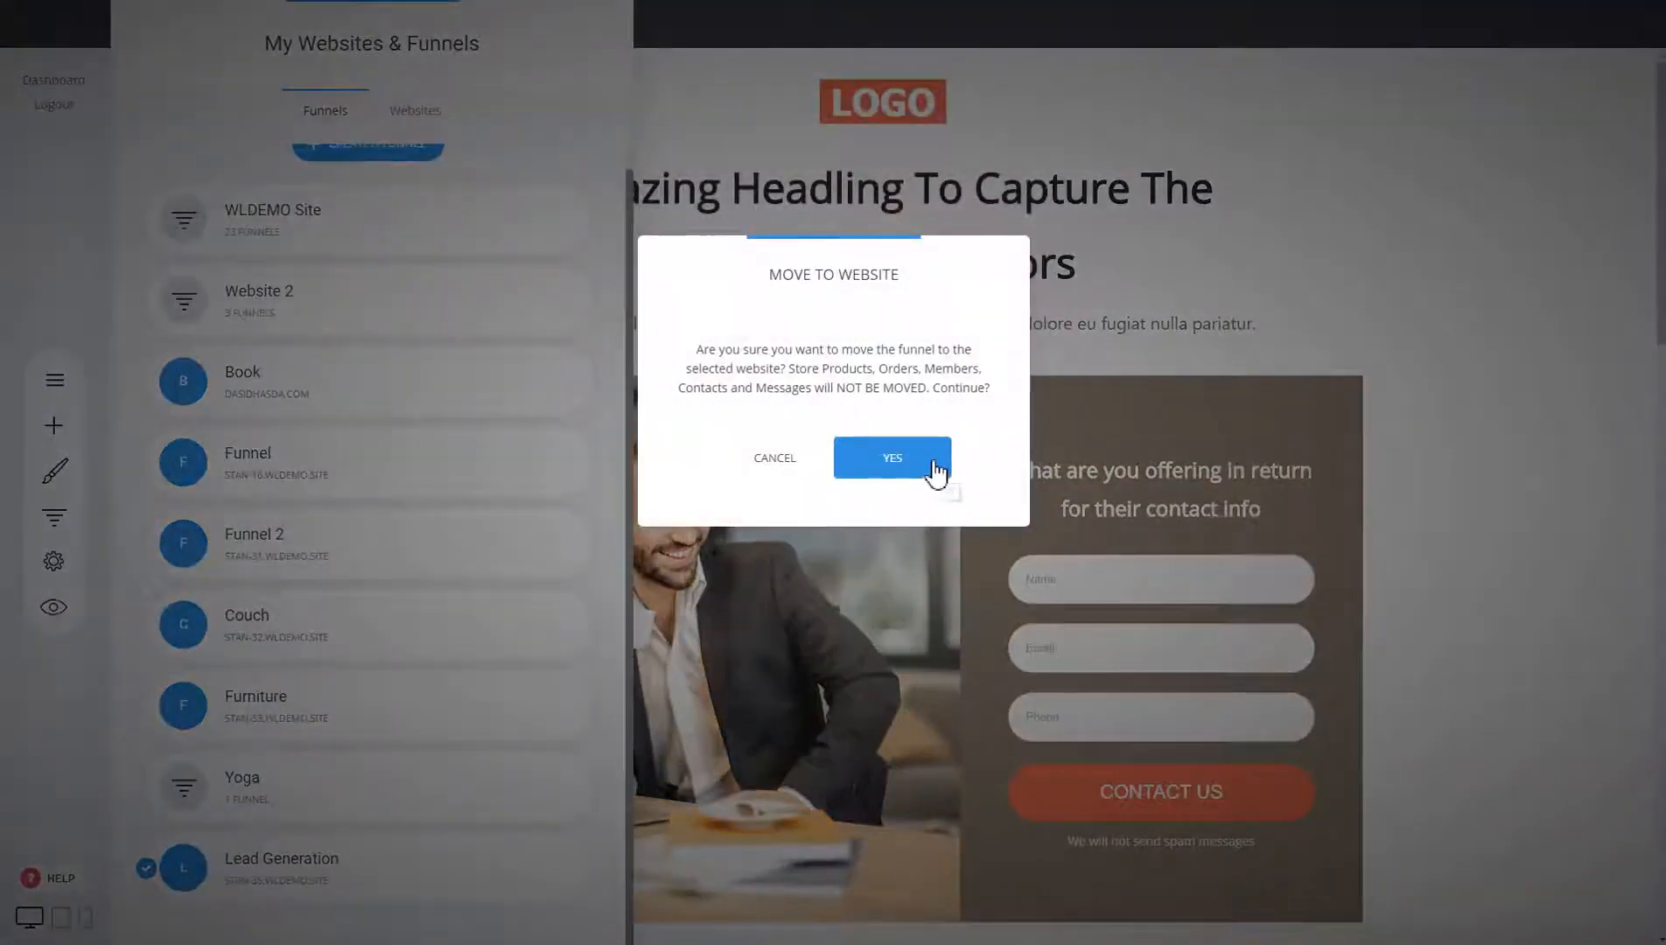
pyautogui.click(935, 468)
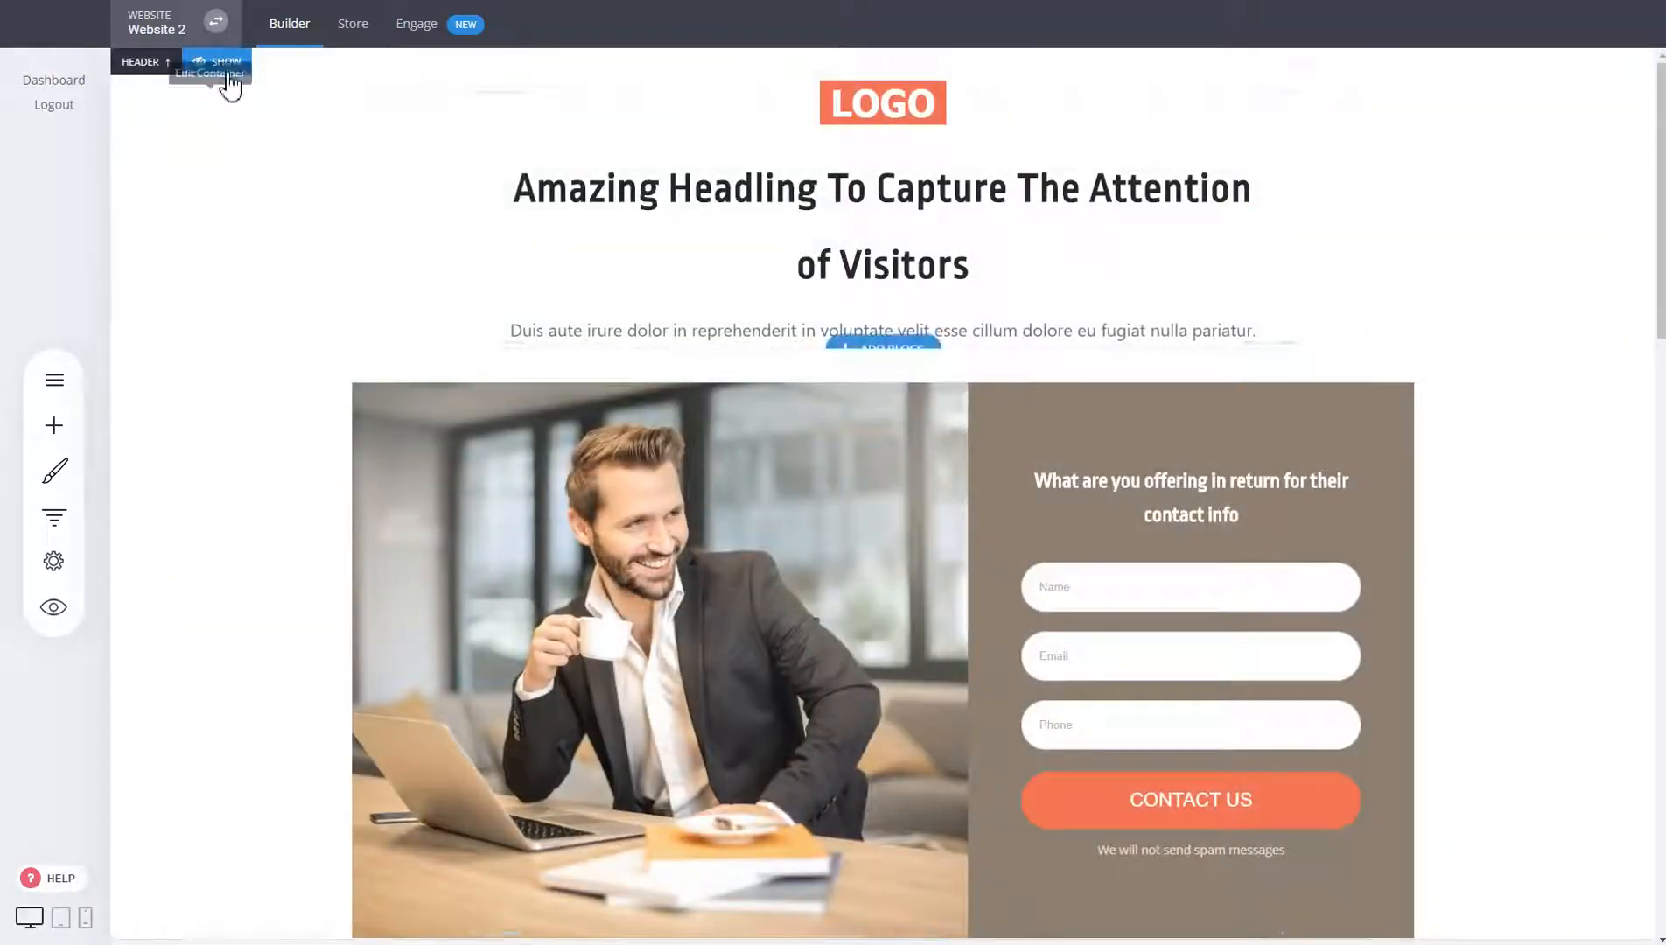
# Show the website header on the funnel's landing page and hide it again.
pyautogui.click(226, 63)
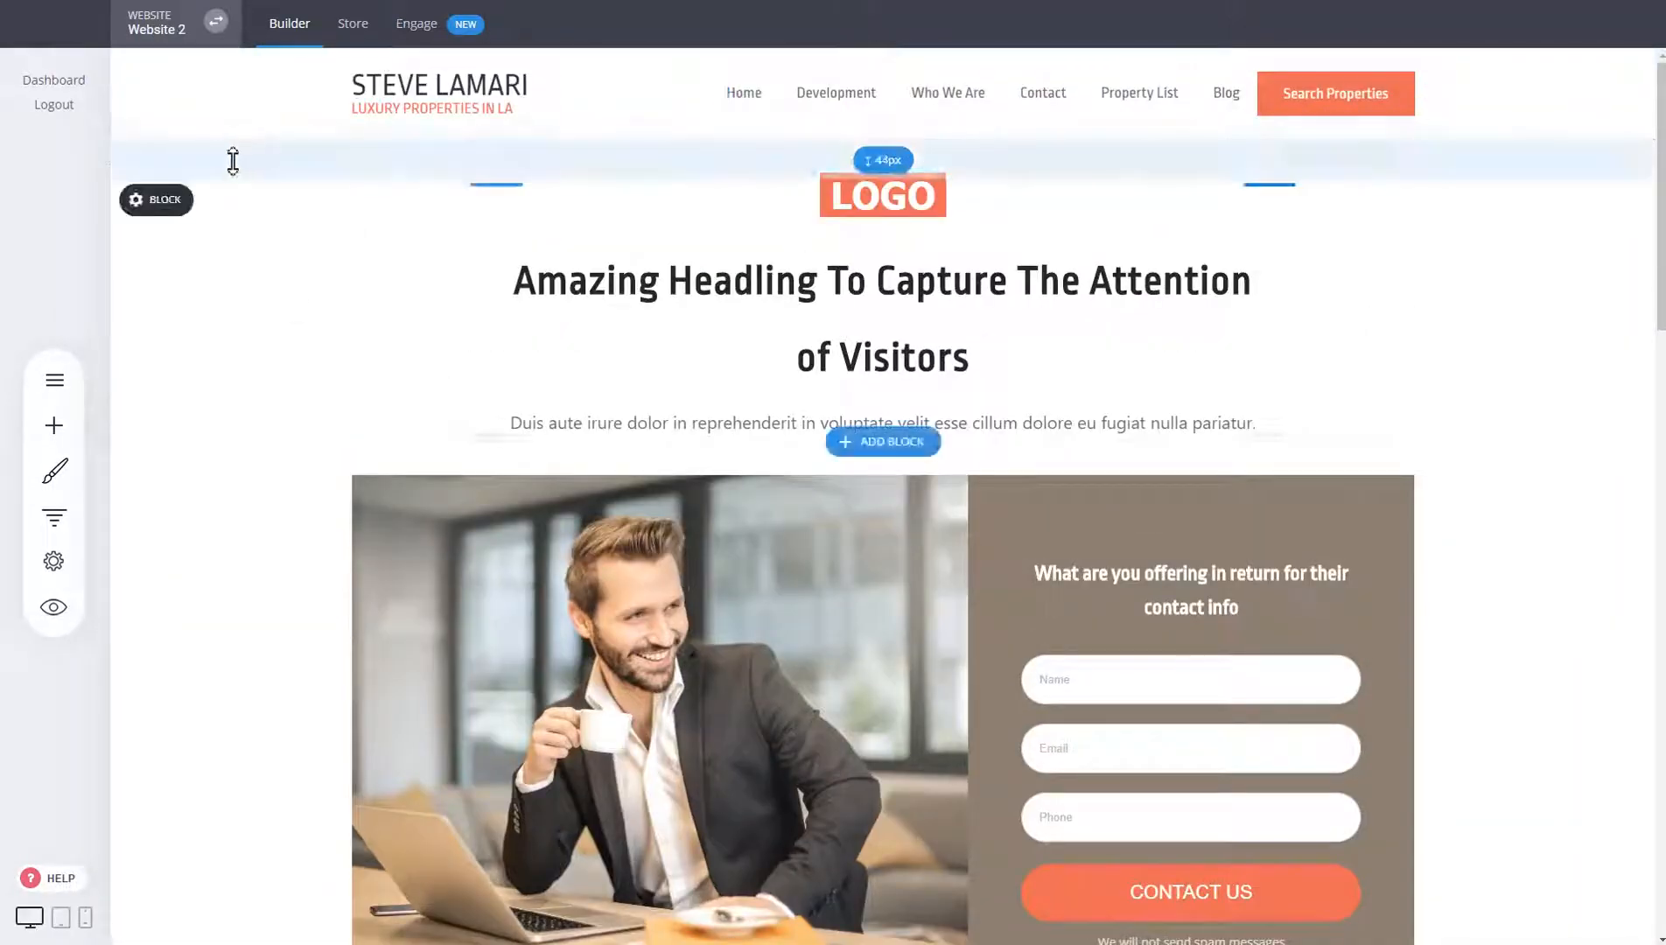
pyautogui.click(223, 156)
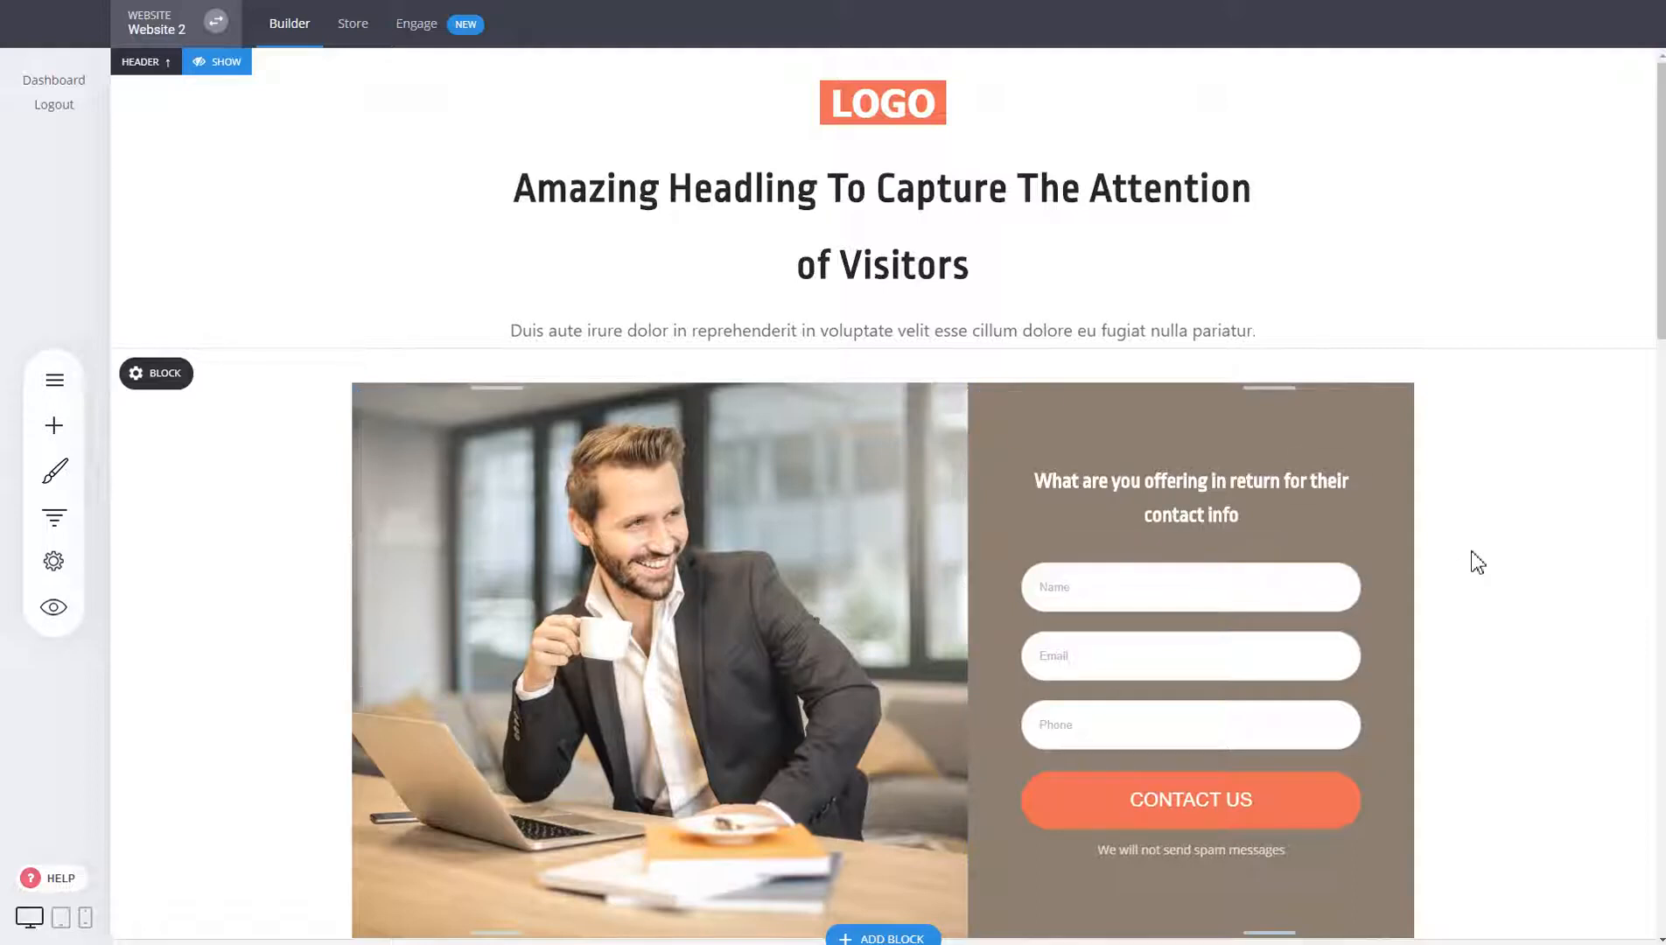
# Review the Lead Generation funnel's steps and look through its landing page down to the hidden footer.
pyautogui.click(54, 517)
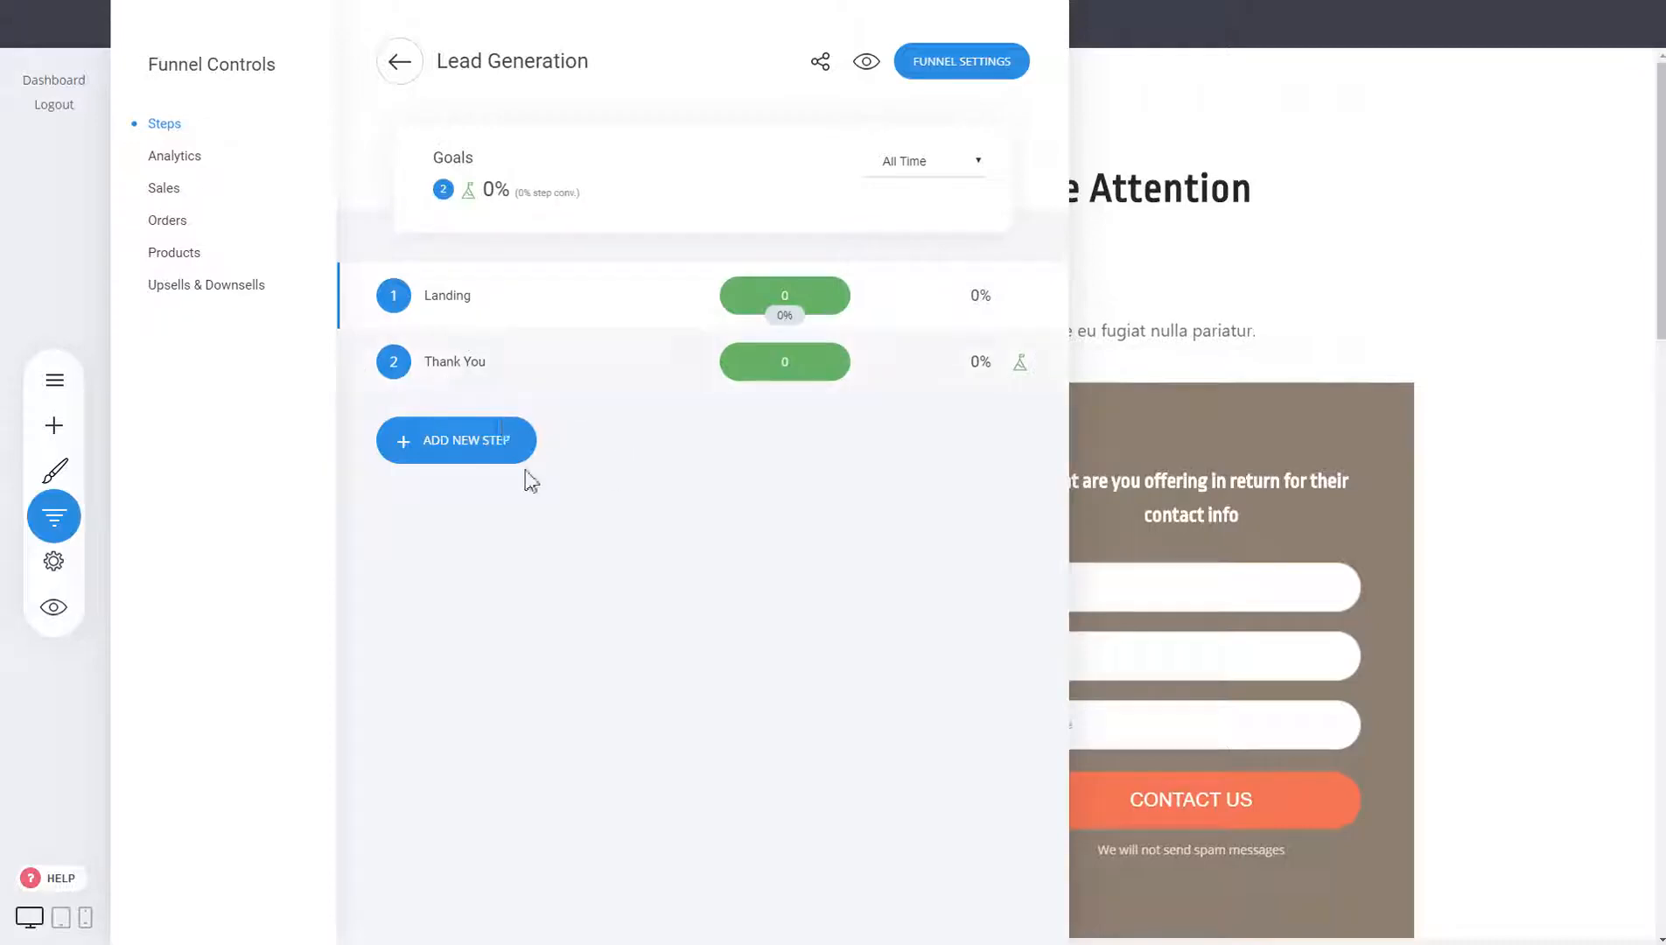
pyautogui.click(1204, 480)
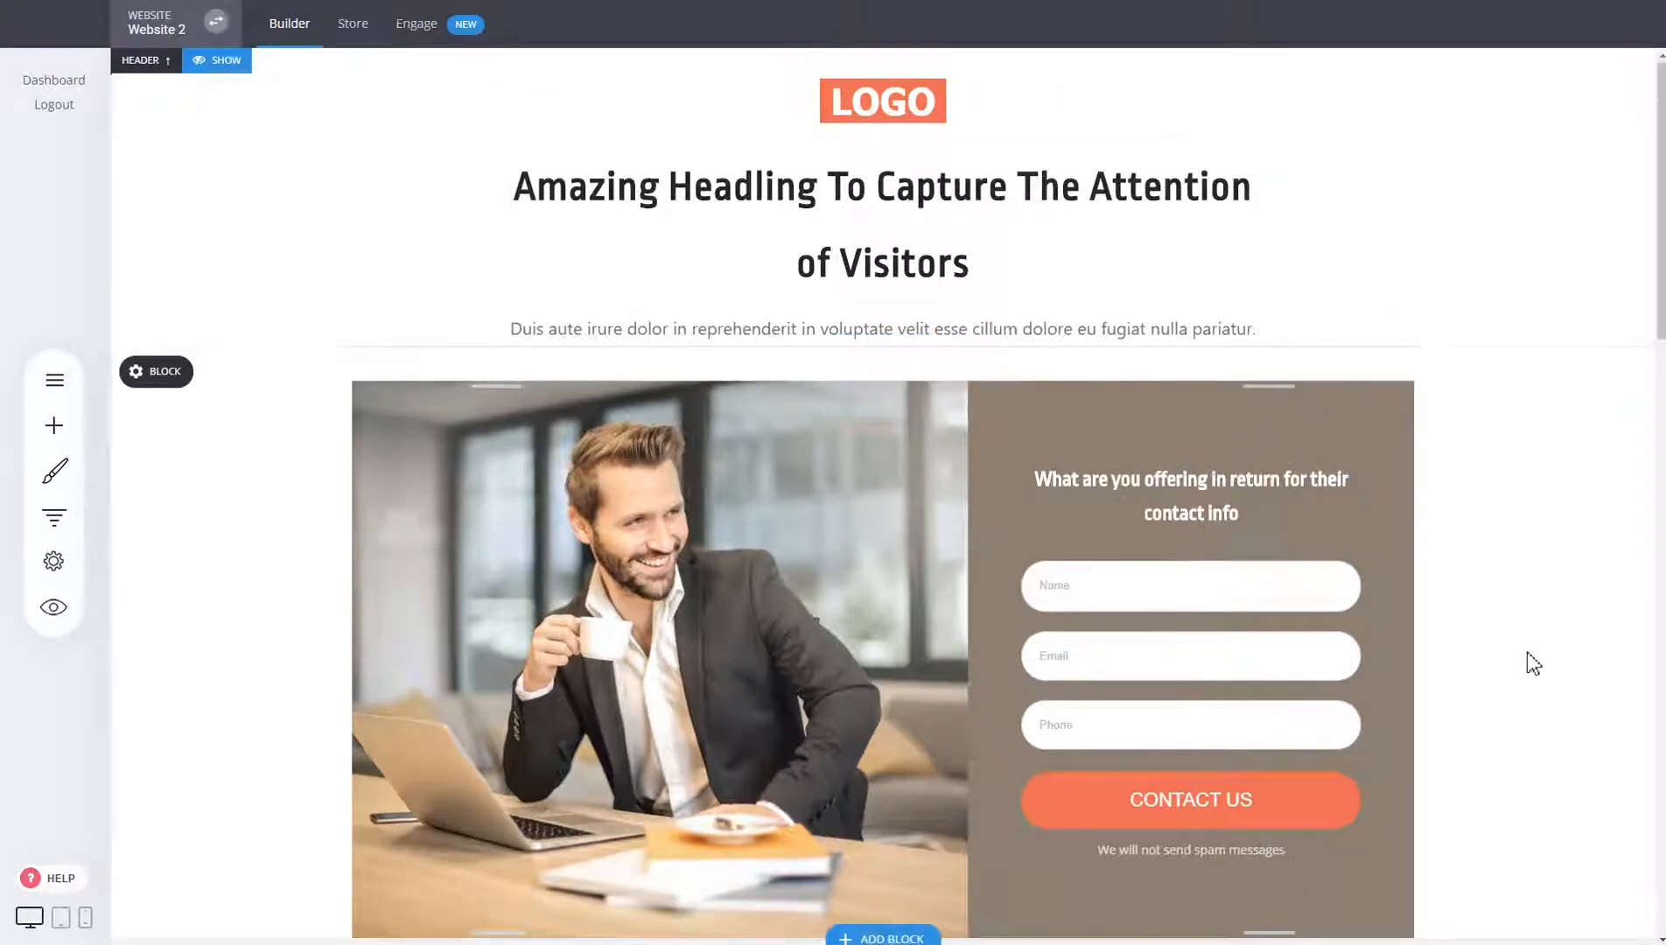
pyautogui.scroll(-5, 1527, 662)
pyautogui.scroll(-3, 1468, 468)
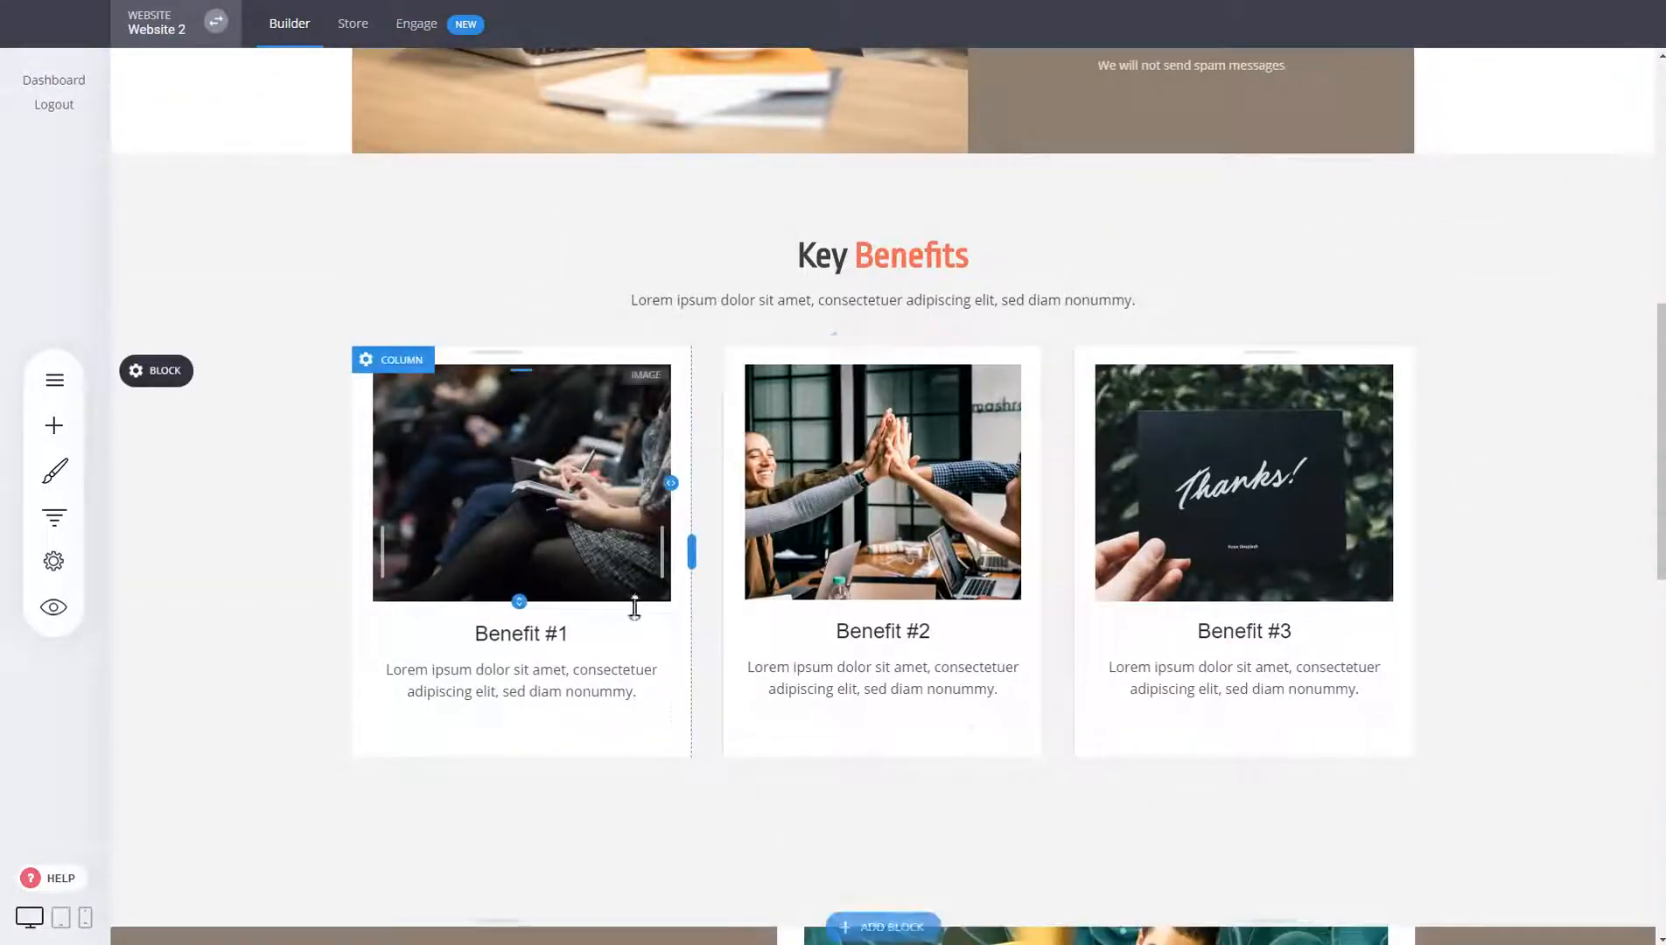
pyautogui.scroll(-4, 1481, 345)
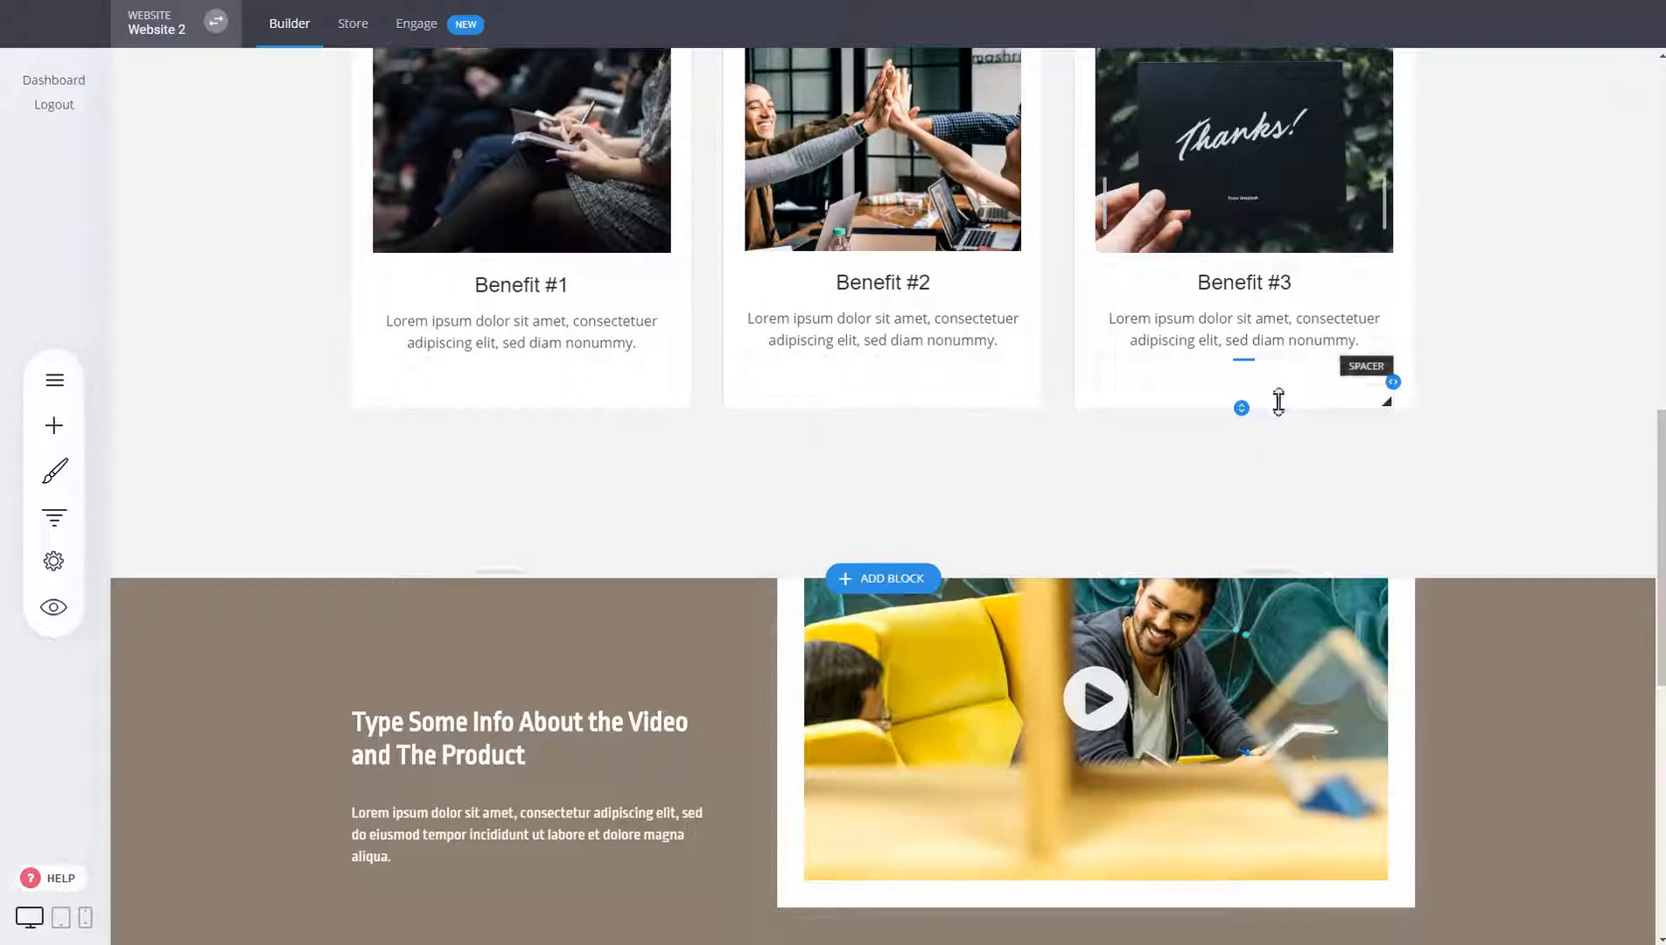
pyautogui.scroll(-7, 1428, 550)
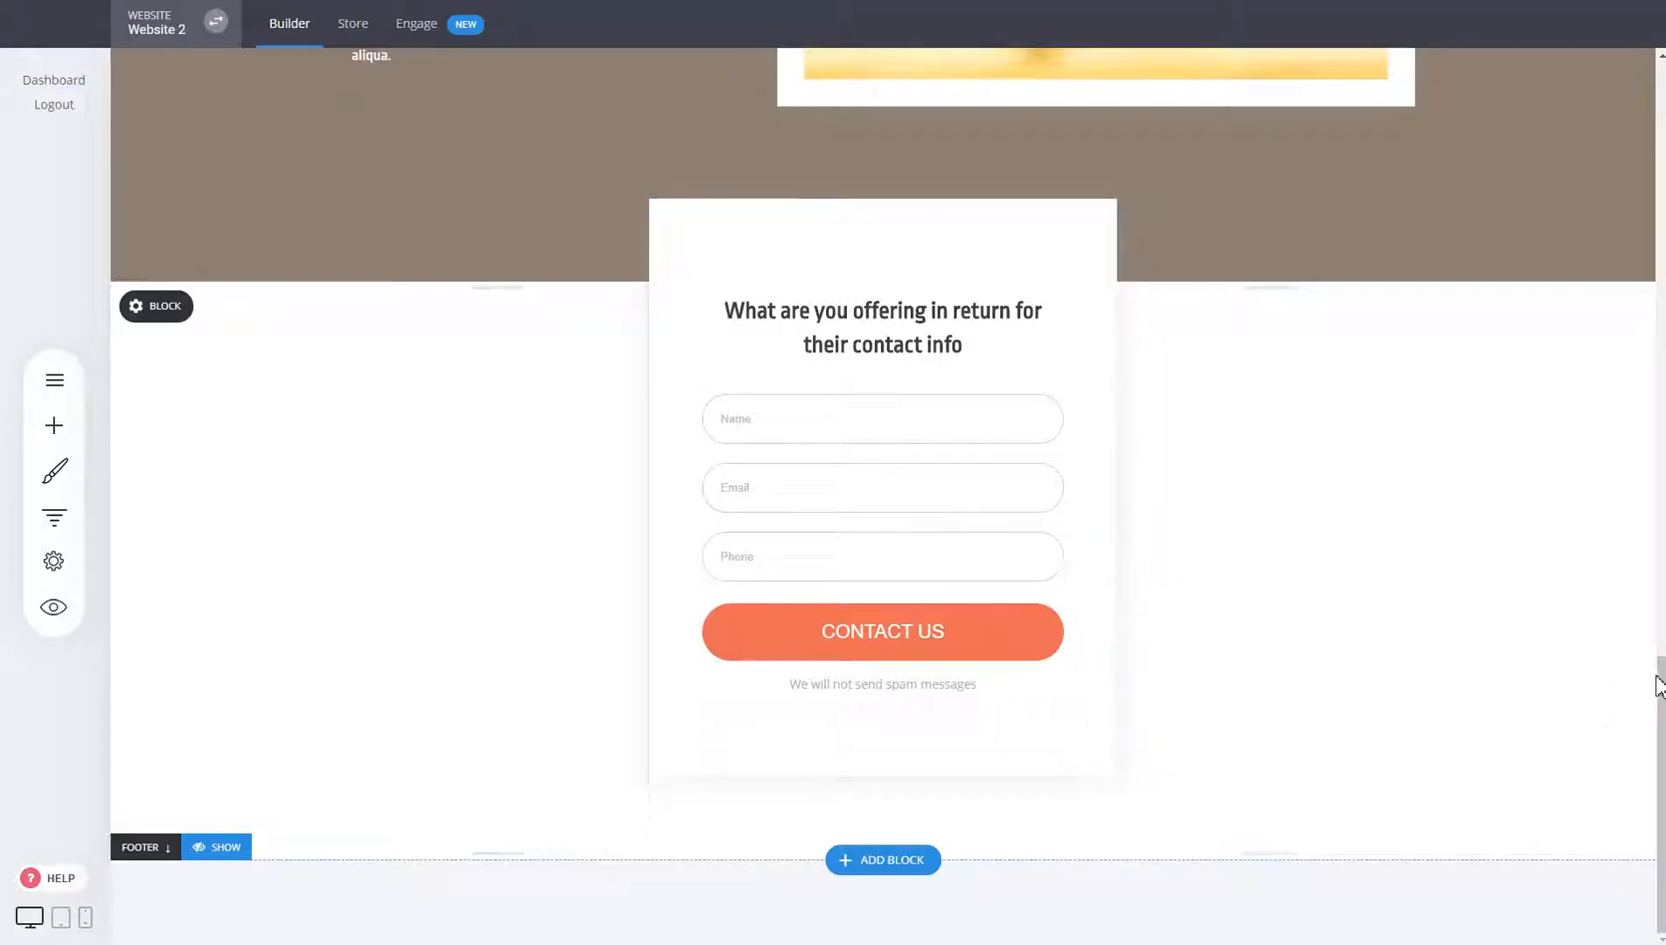
# Open the Thank You step of the Lead Generation funnel in the builder.
pyautogui.moveTo(1660, 628); pyautogui.dragTo(1637, 119)
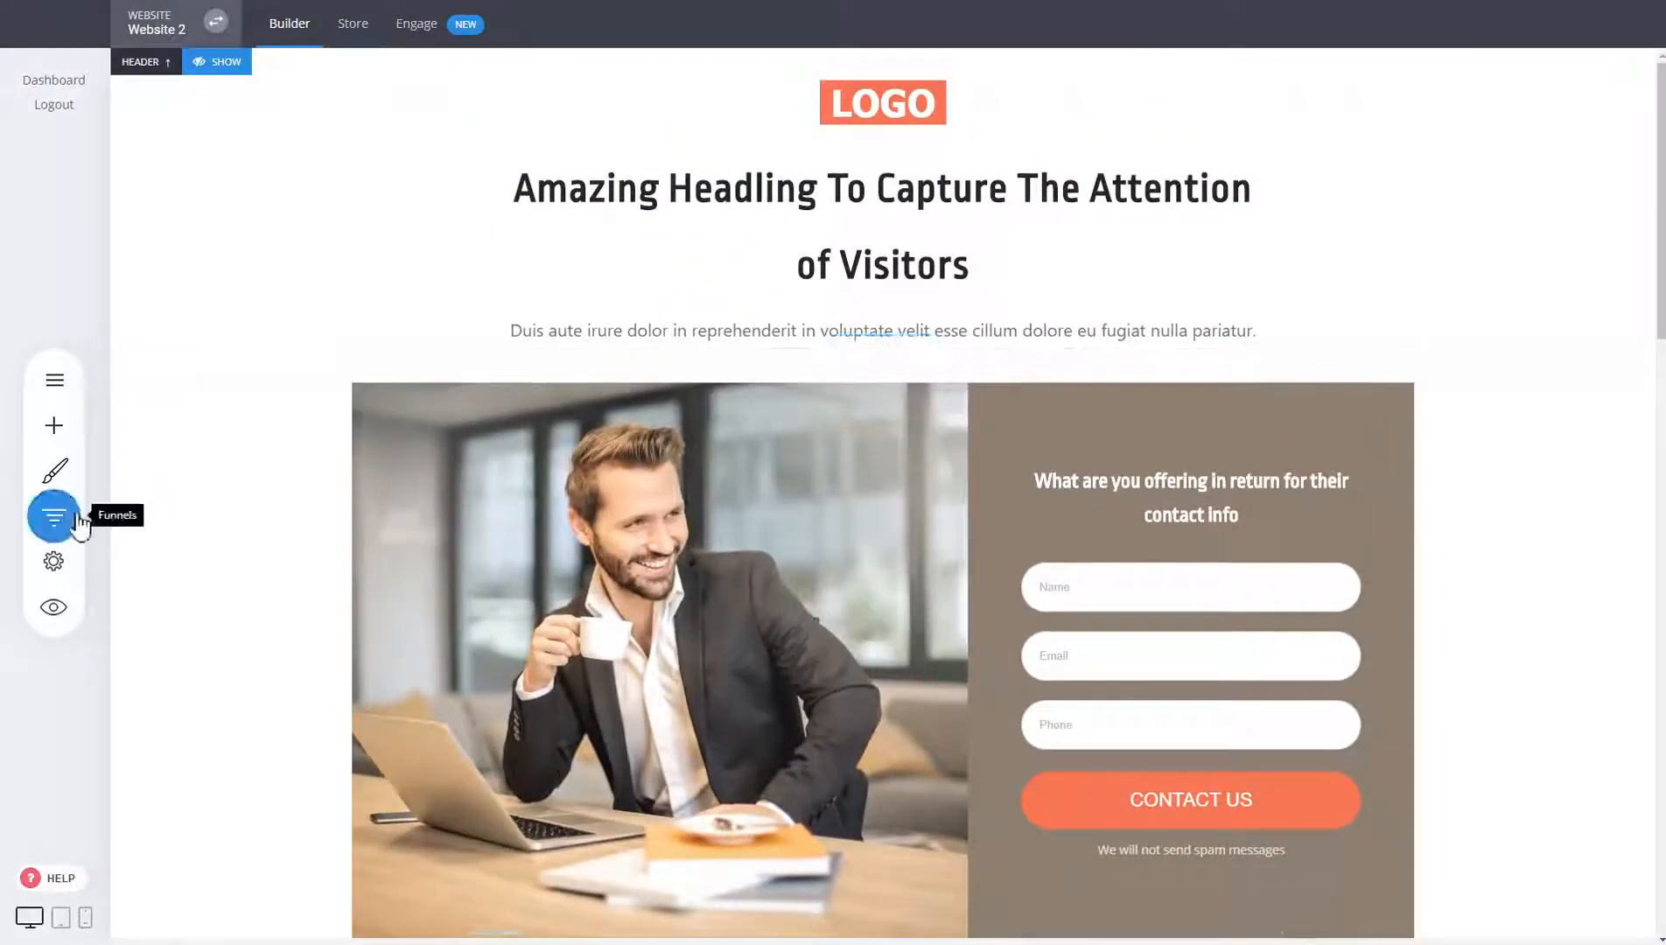
pyautogui.click(53, 517)
pyautogui.click(471, 376)
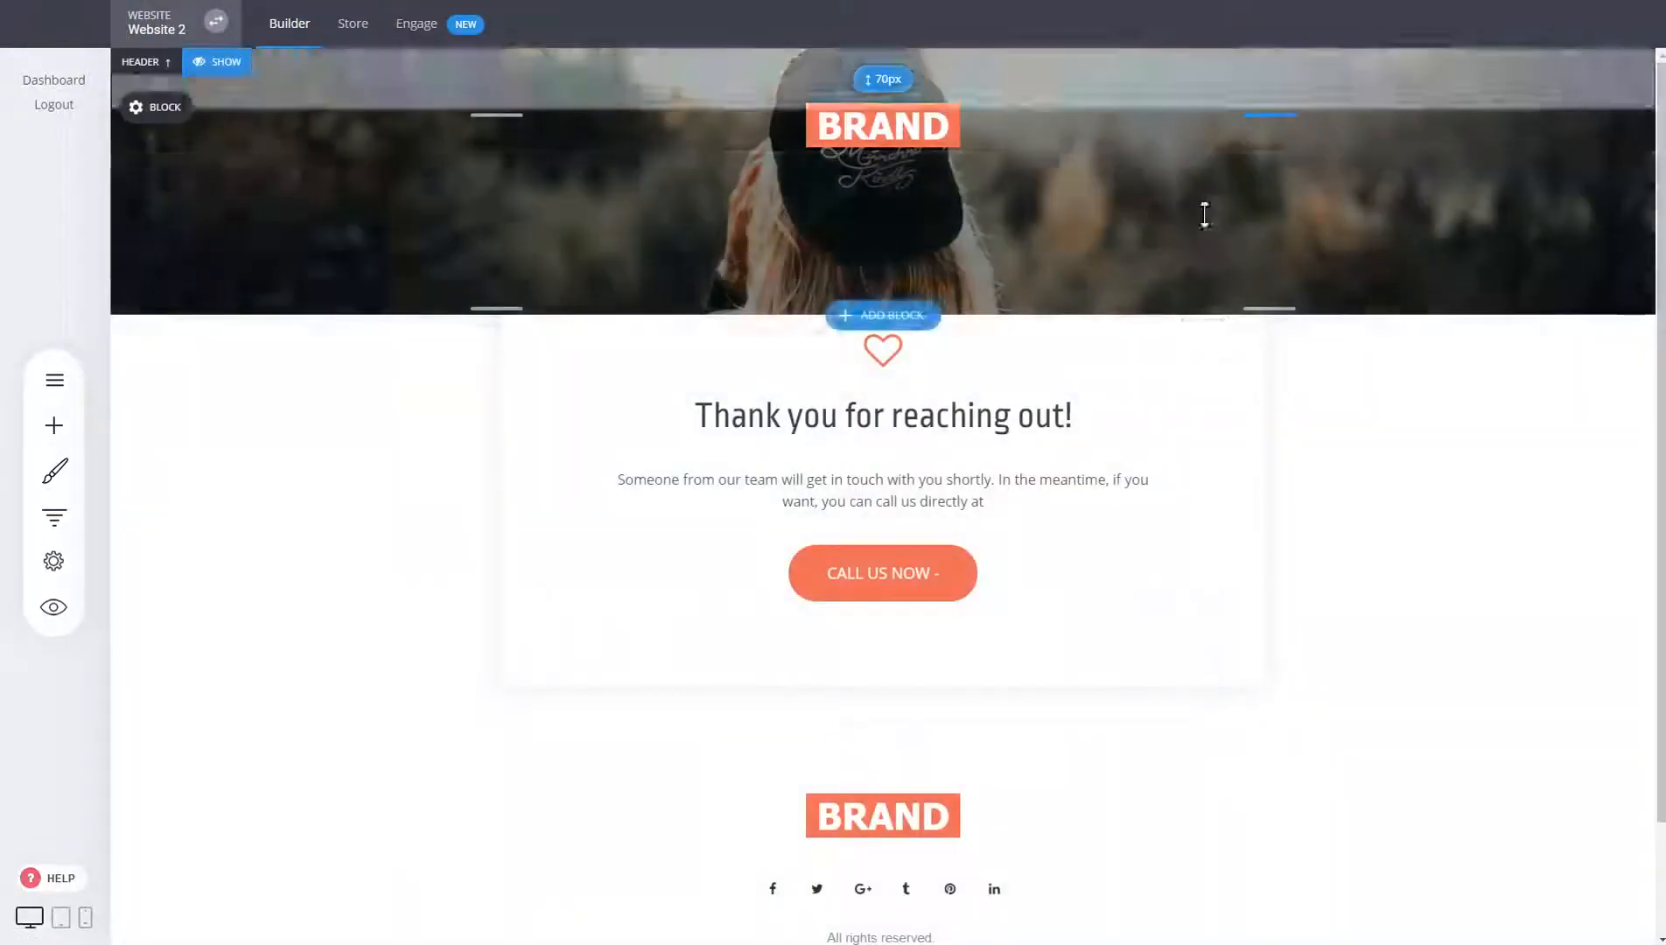
# Preview the Lead Generation funnel, look over the upper part of its landing page, and close the preview.
pyautogui.click(52, 519)
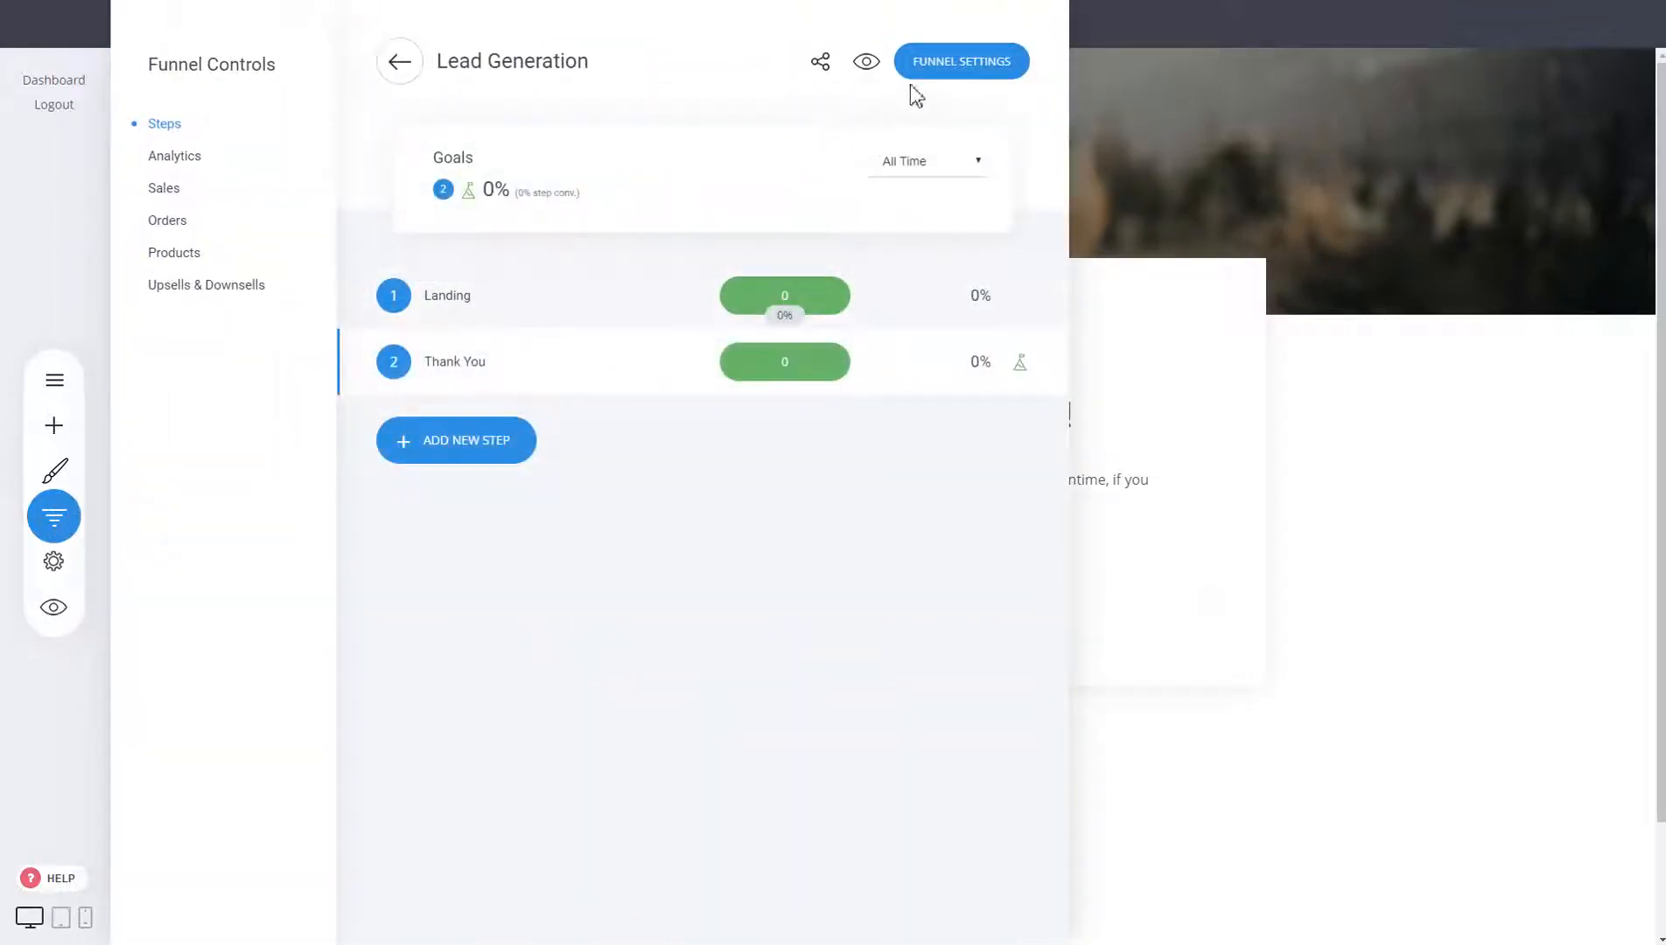
pyautogui.click(869, 65)
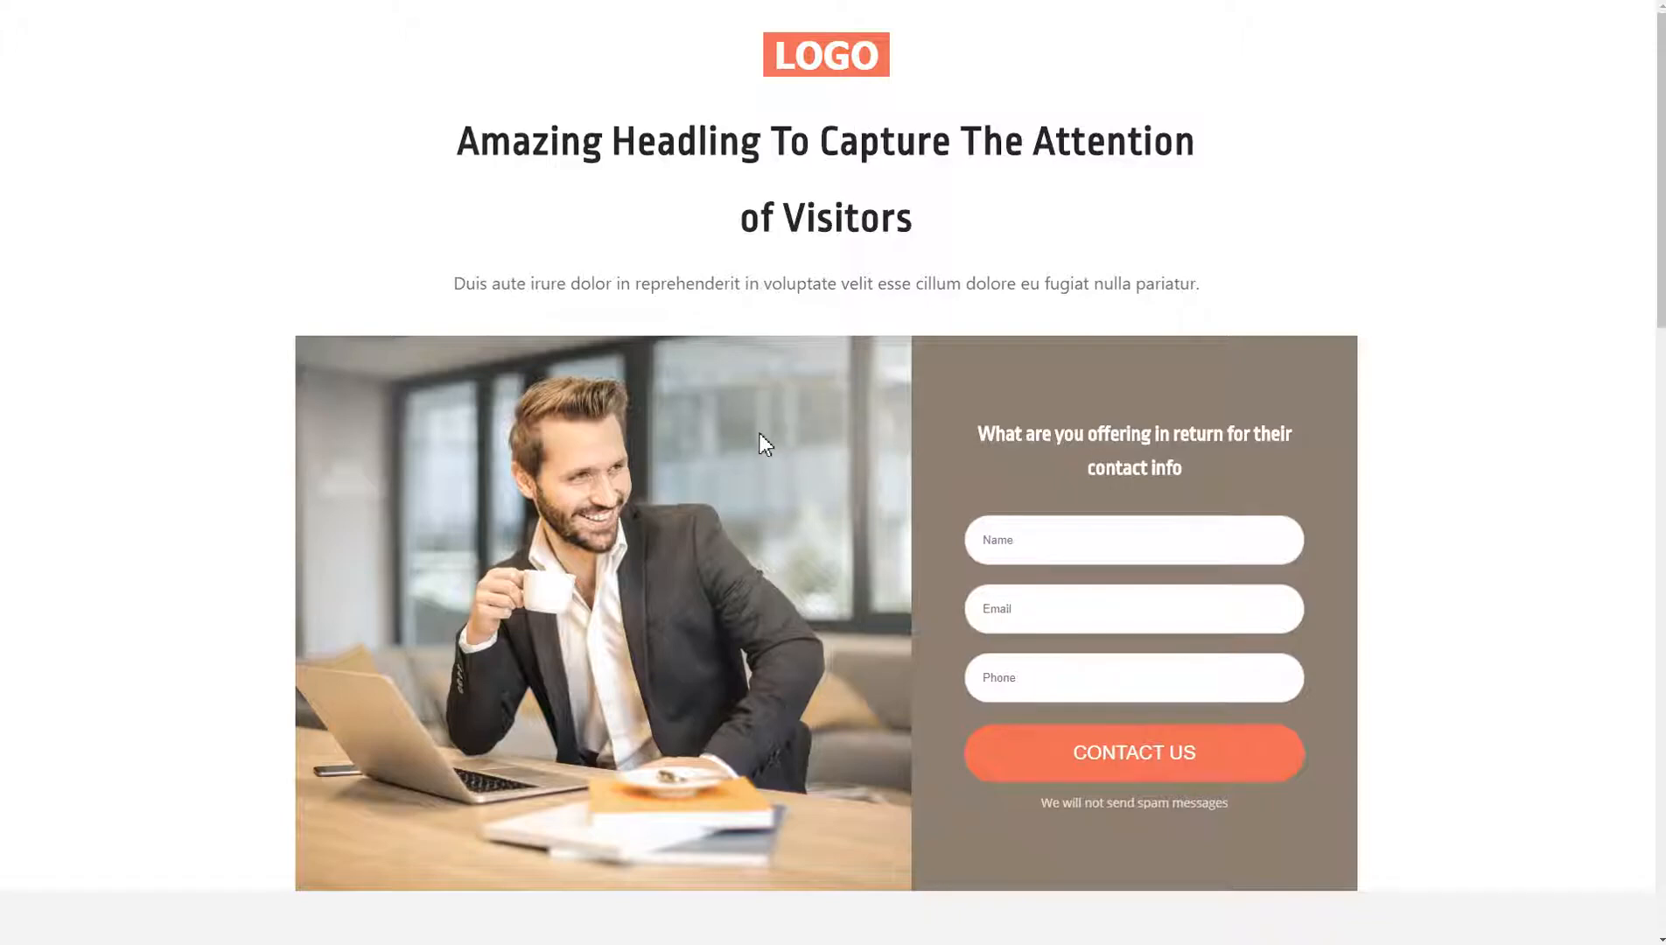
pyautogui.scroll(-2, 758, 430)
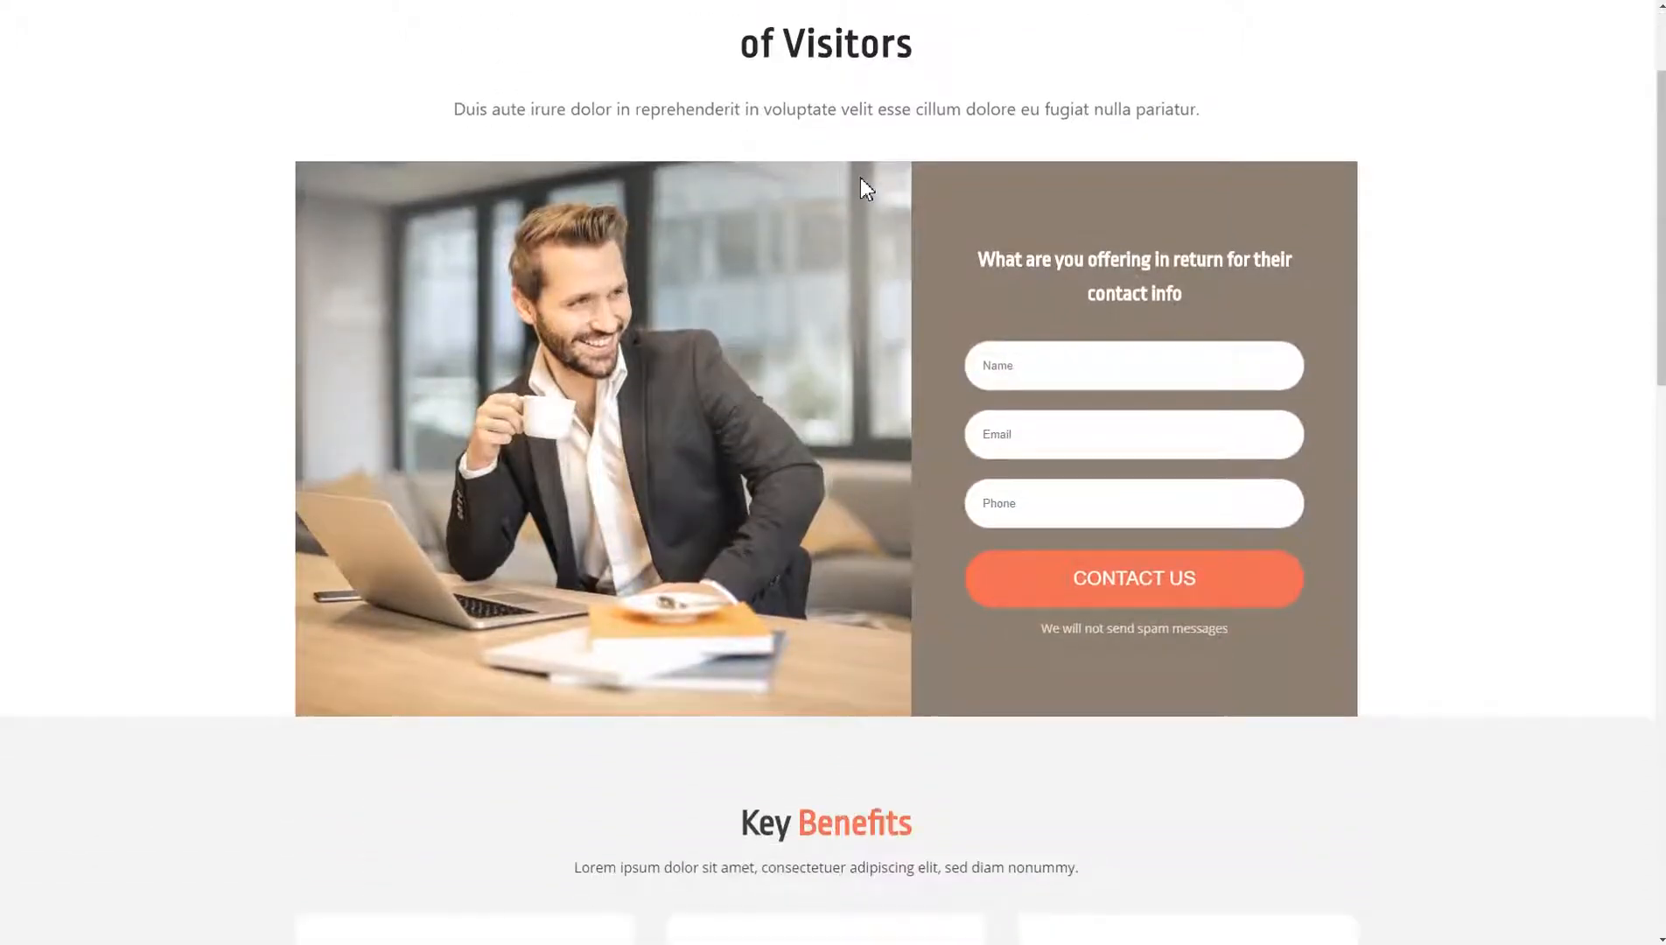
pyautogui.scroll(2, 861, 177)
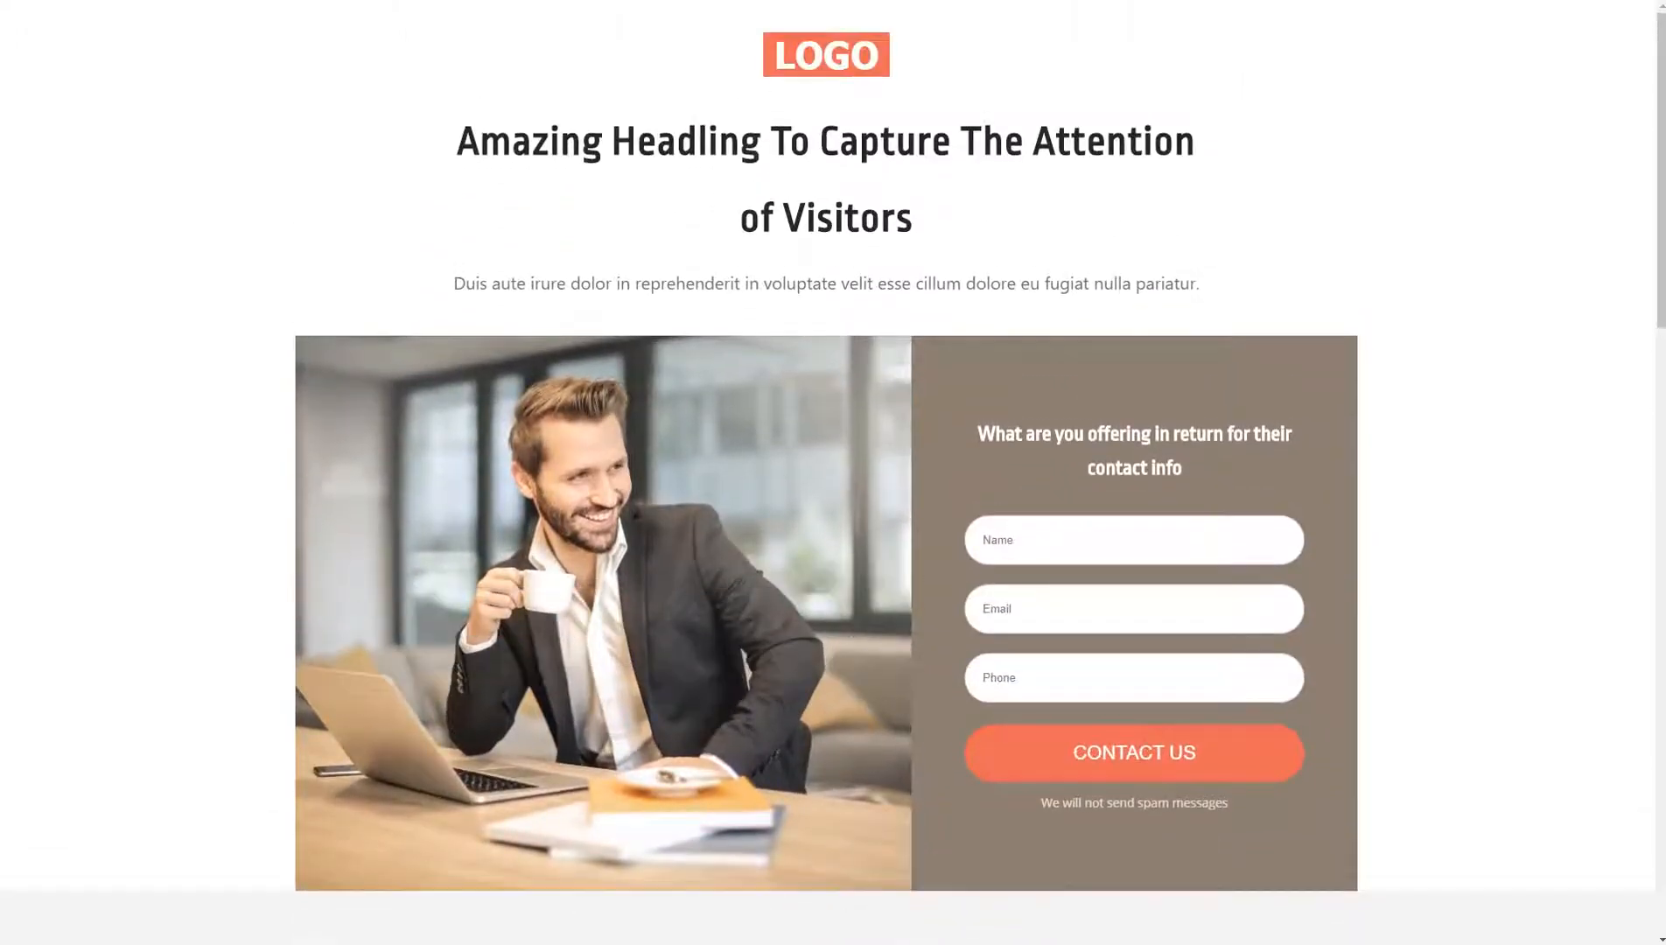
pyautogui.hotkey('ctrl', 'w')
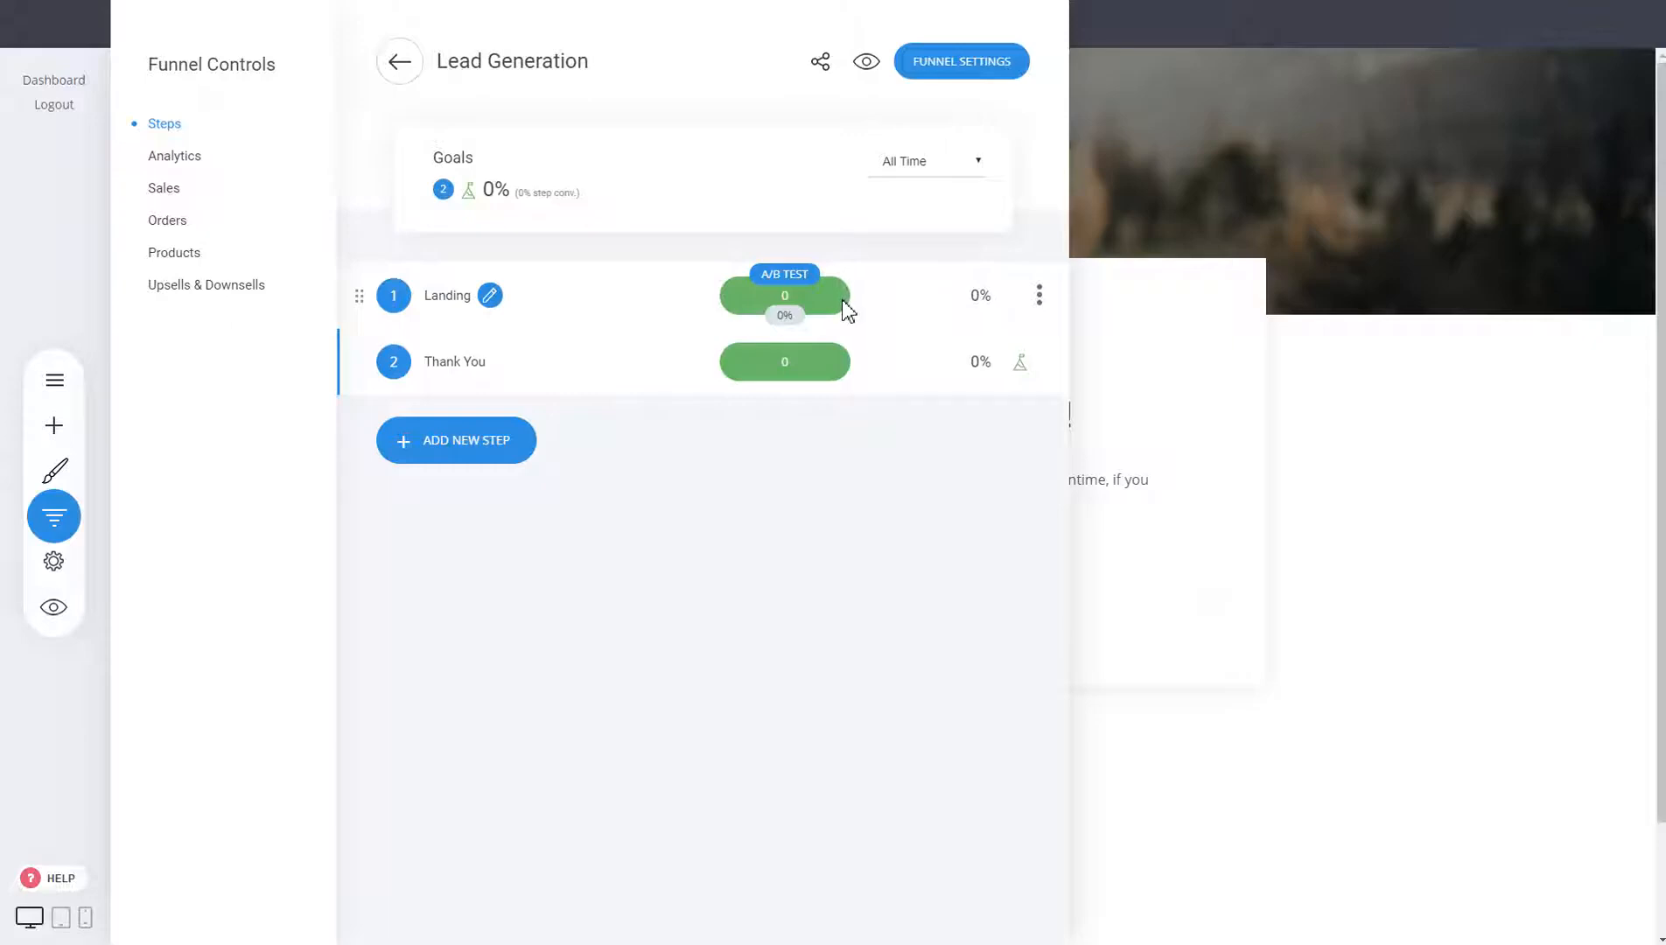
# Set up an A/B test on the funnel's Landing step by duplicating its page.
pyautogui.click(800, 280)
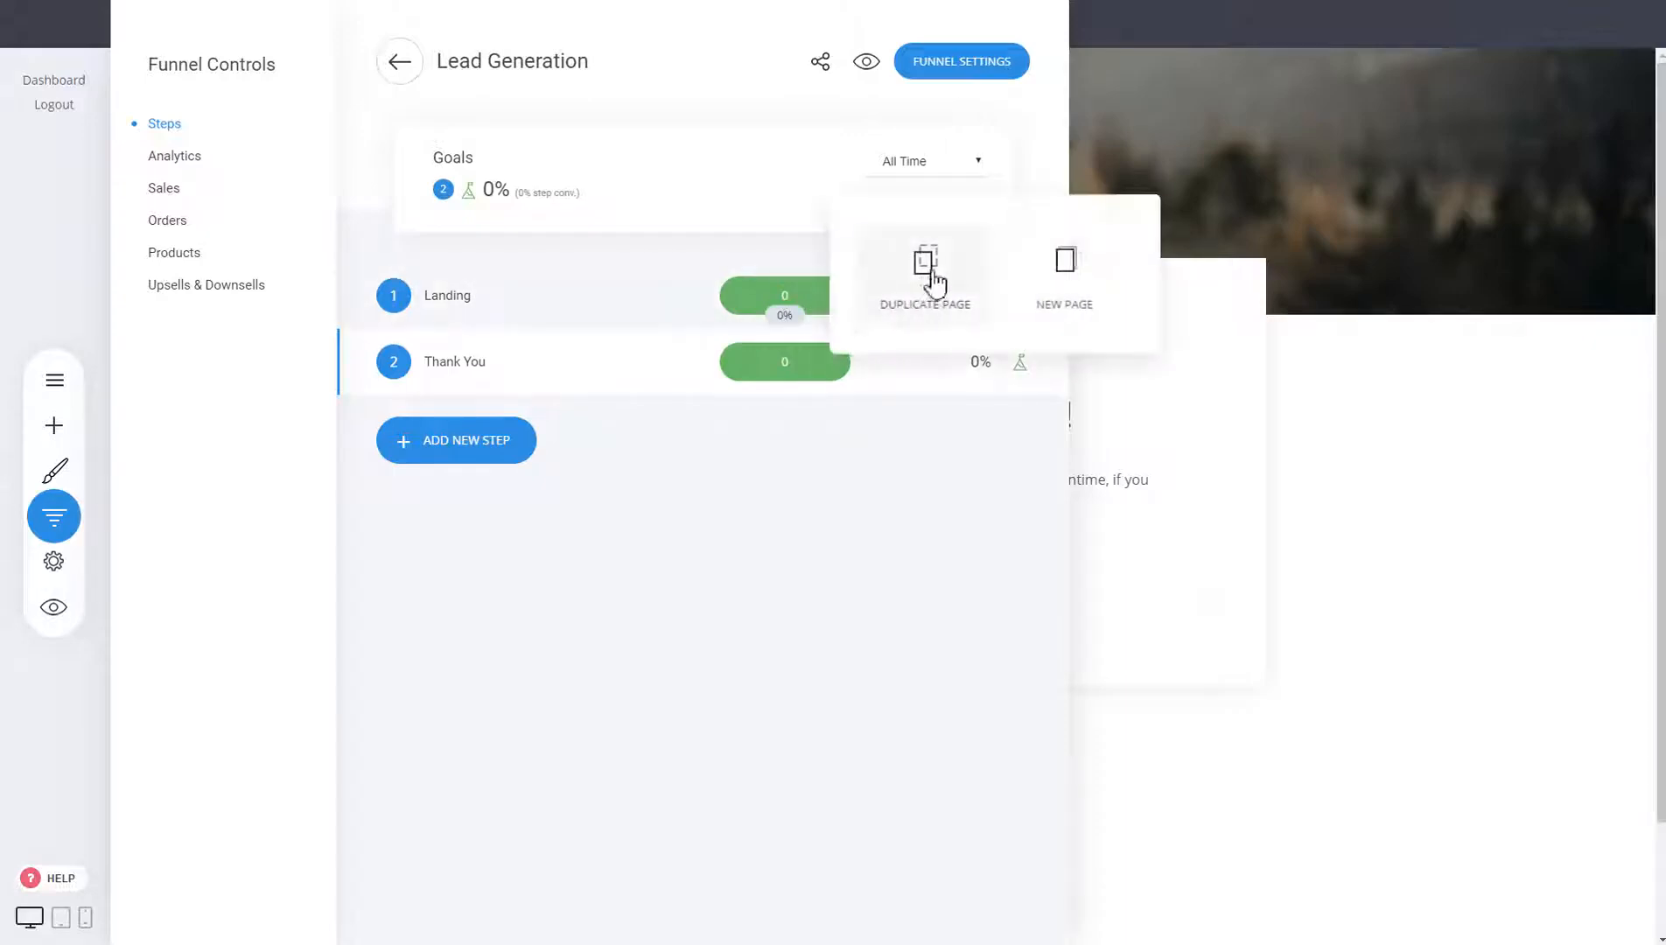
pyautogui.click(933, 273)
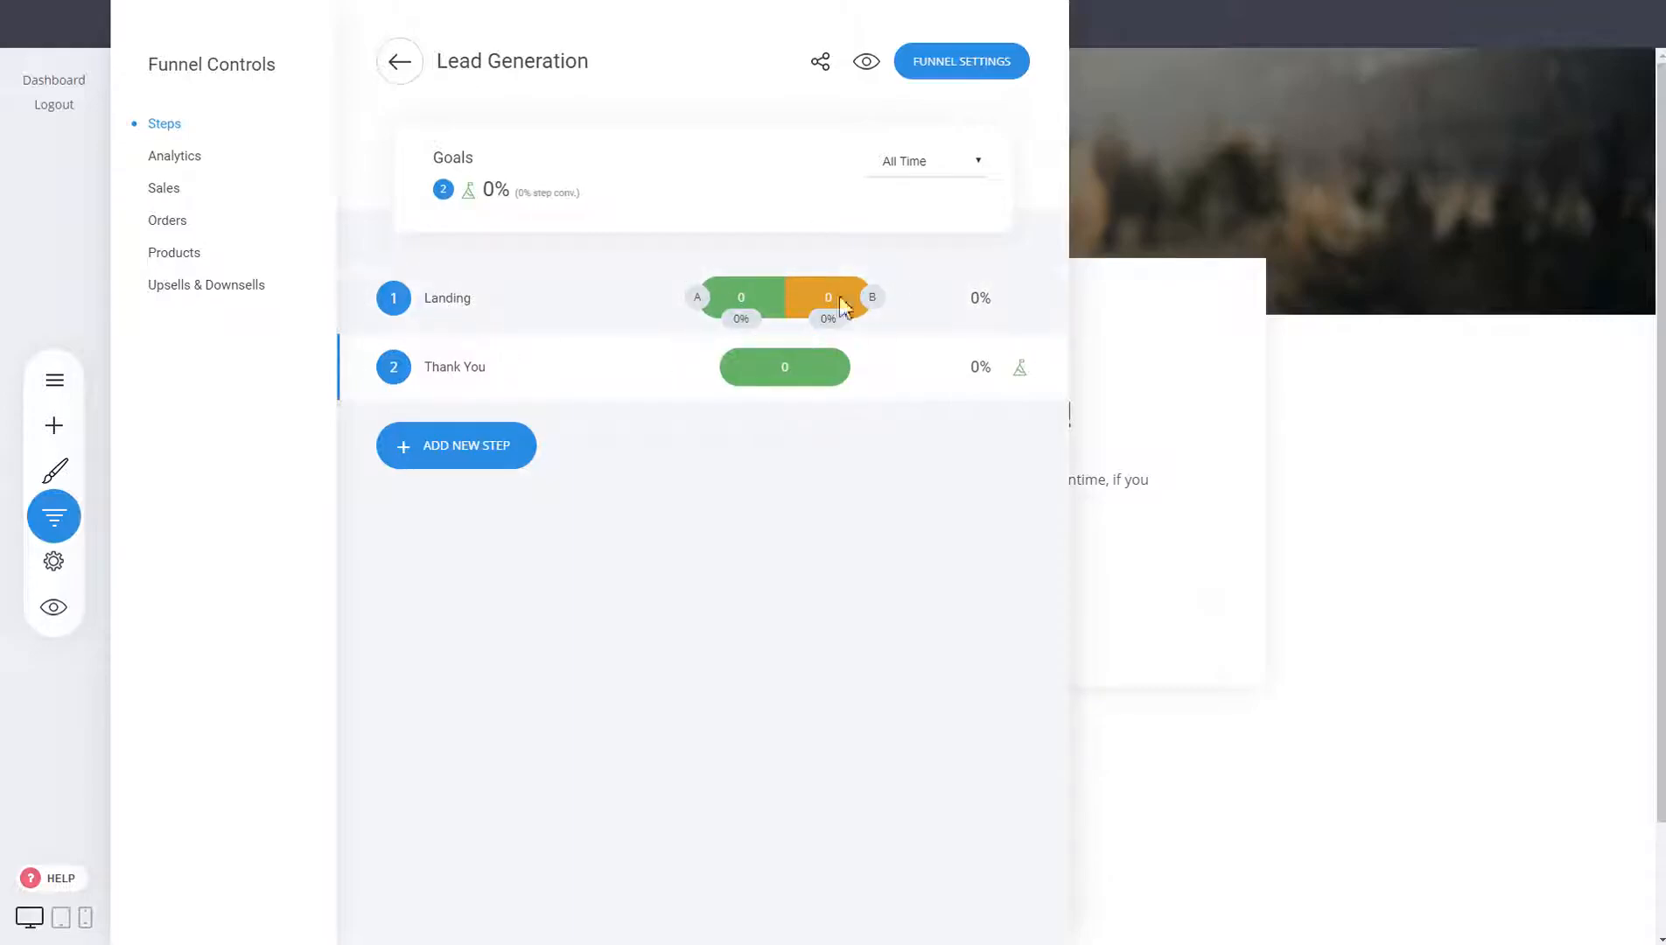
# Open variants A and B of the Landing step in turn to examine both pages.
pyautogui.click(700, 308)
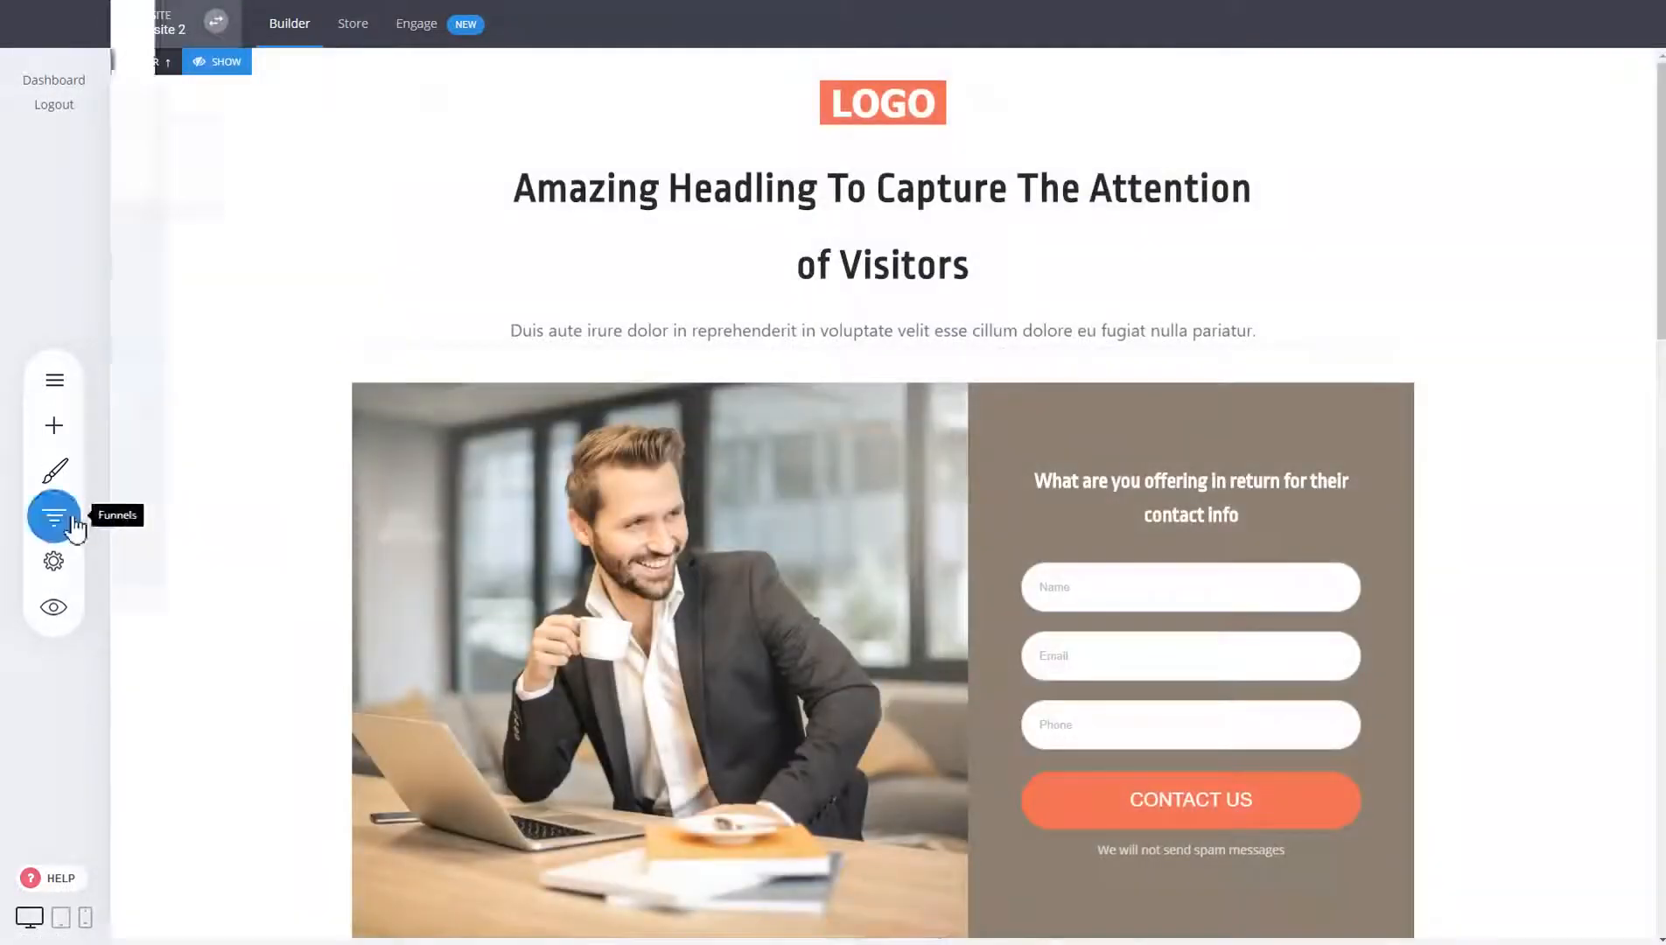
pyautogui.click(73, 521)
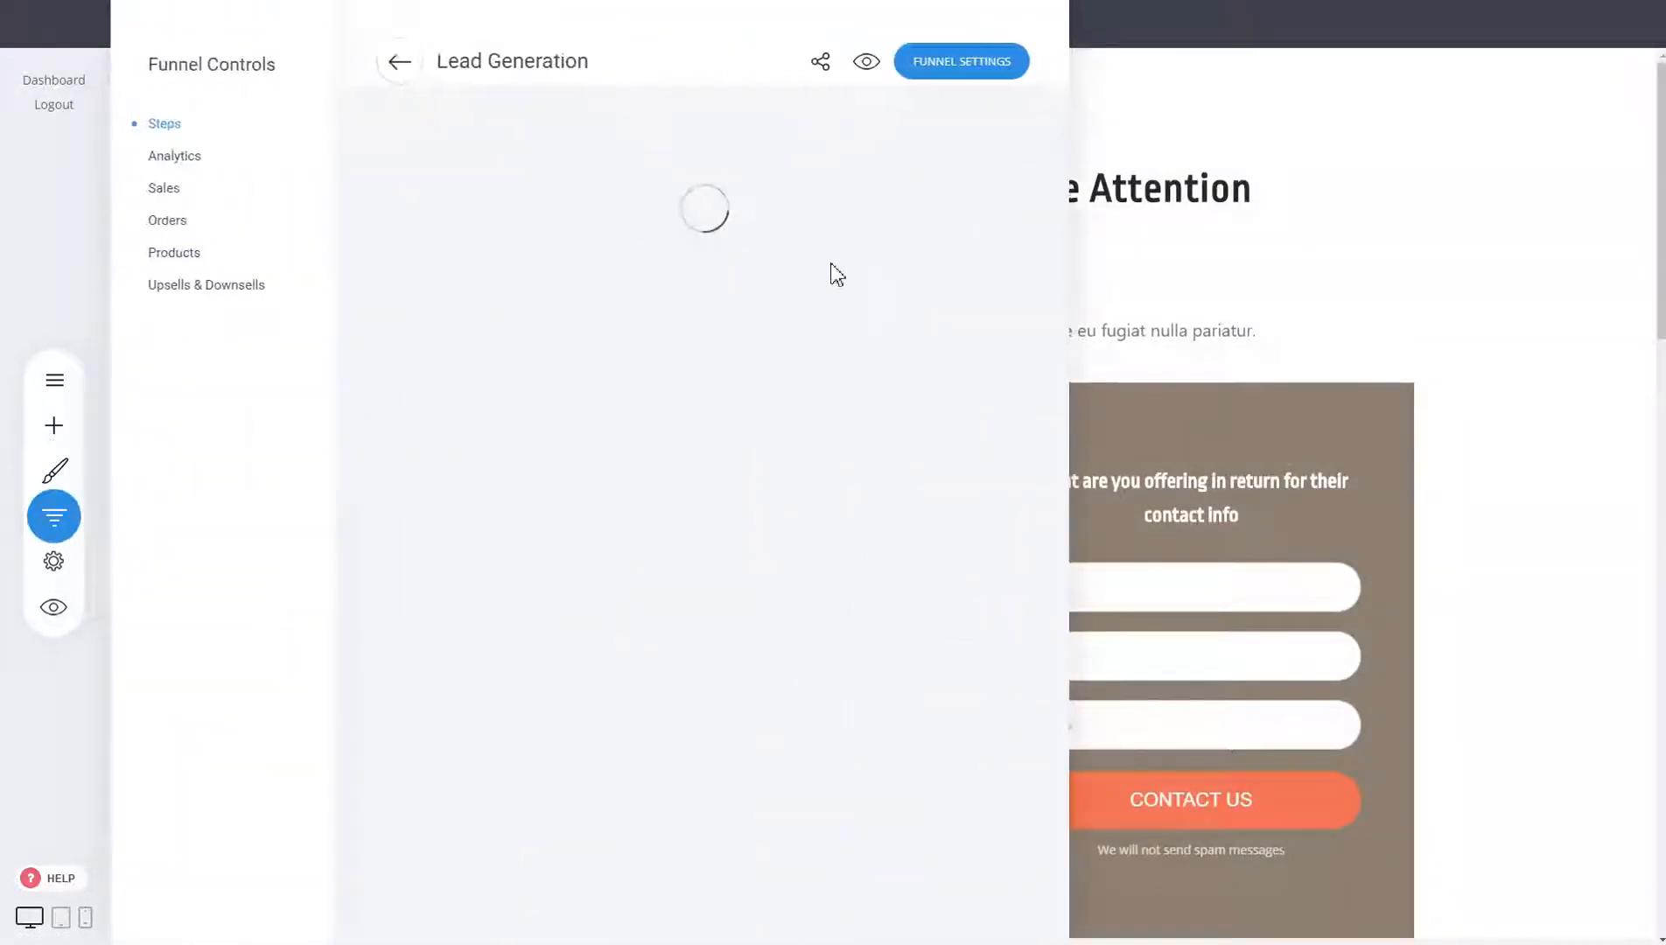
pyautogui.click(873, 297)
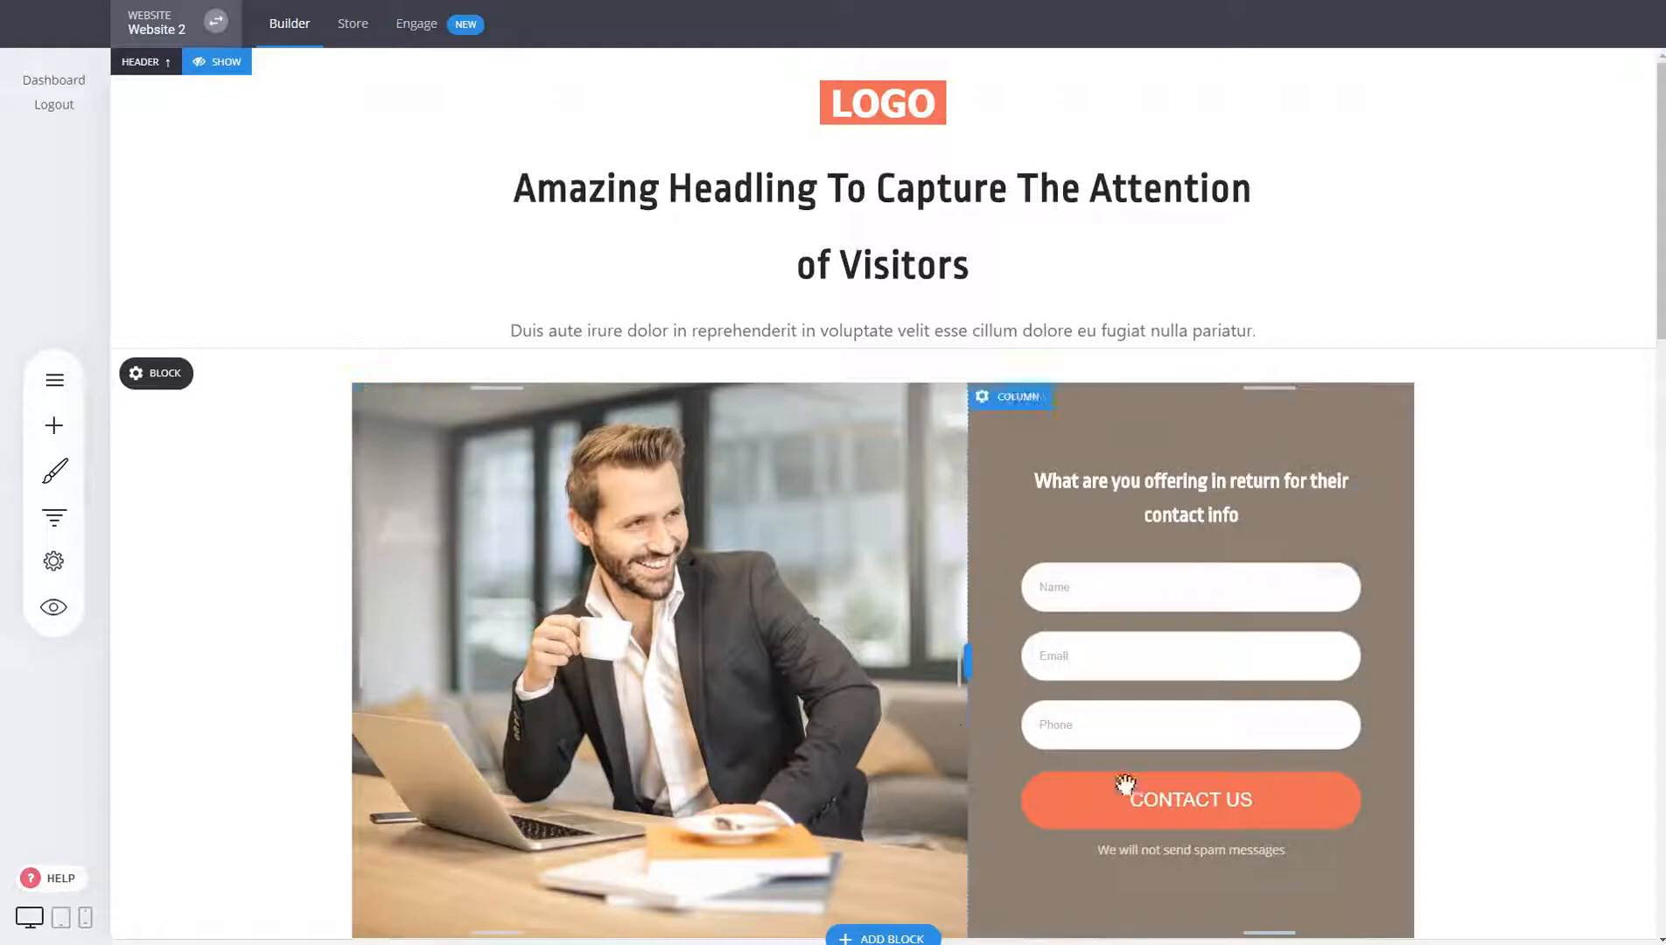
pyautogui.scroll(-6, 1313, 557)
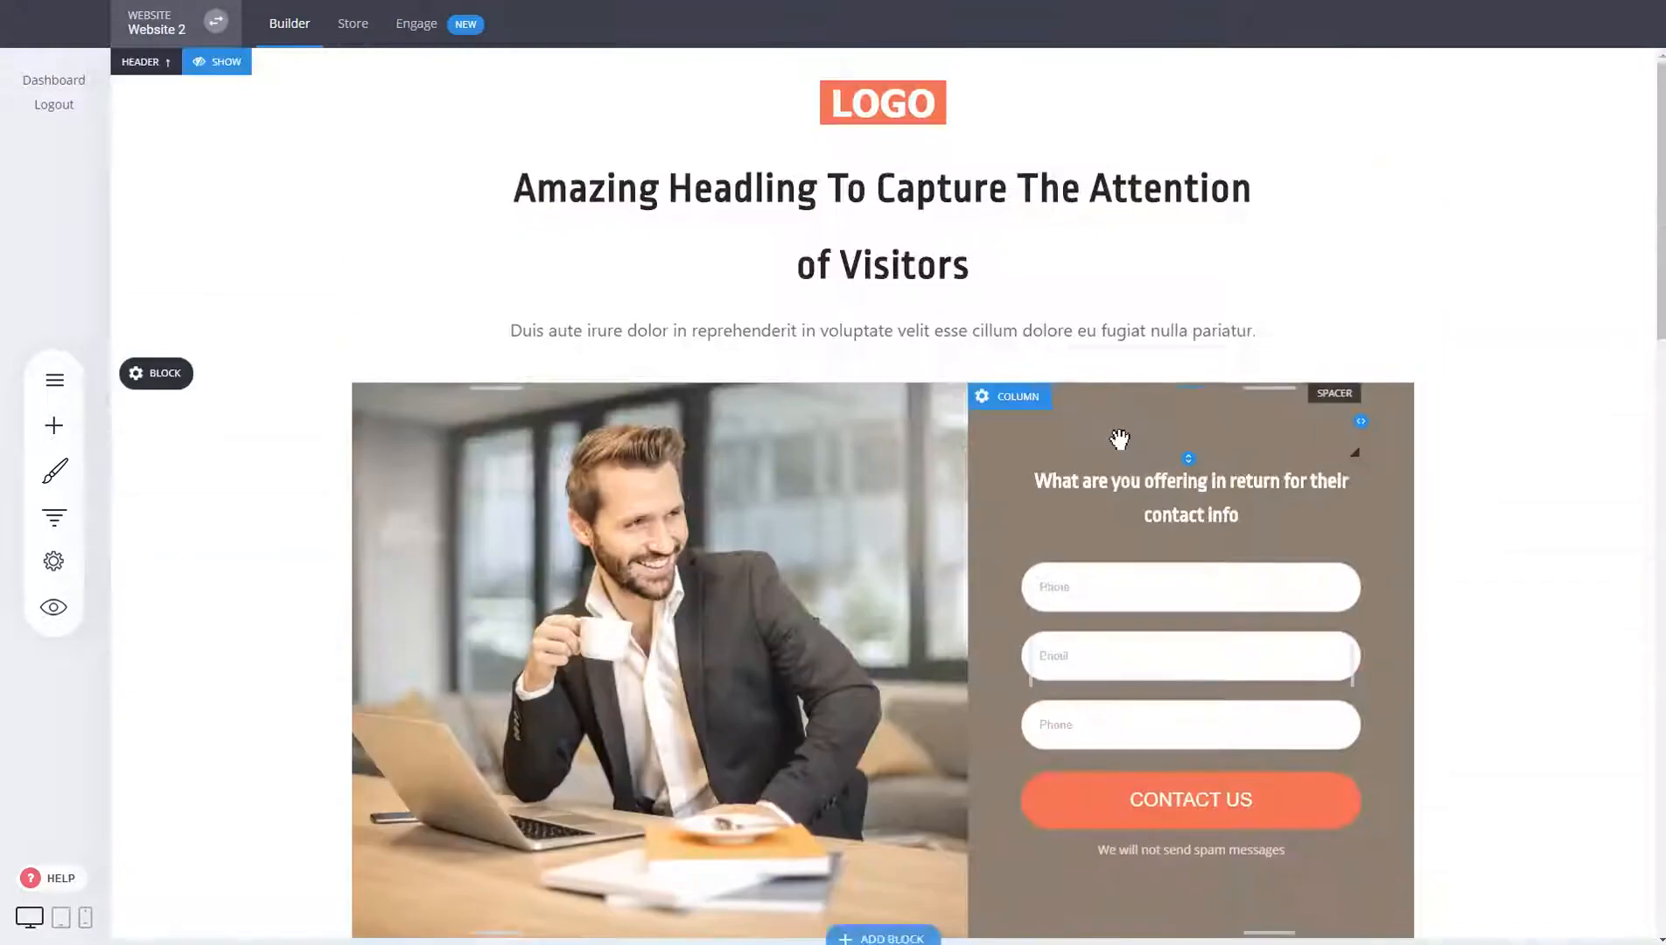
# View the Lead Generation funnel's analytics and its sales stats.
pyautogui.click(55, 515)
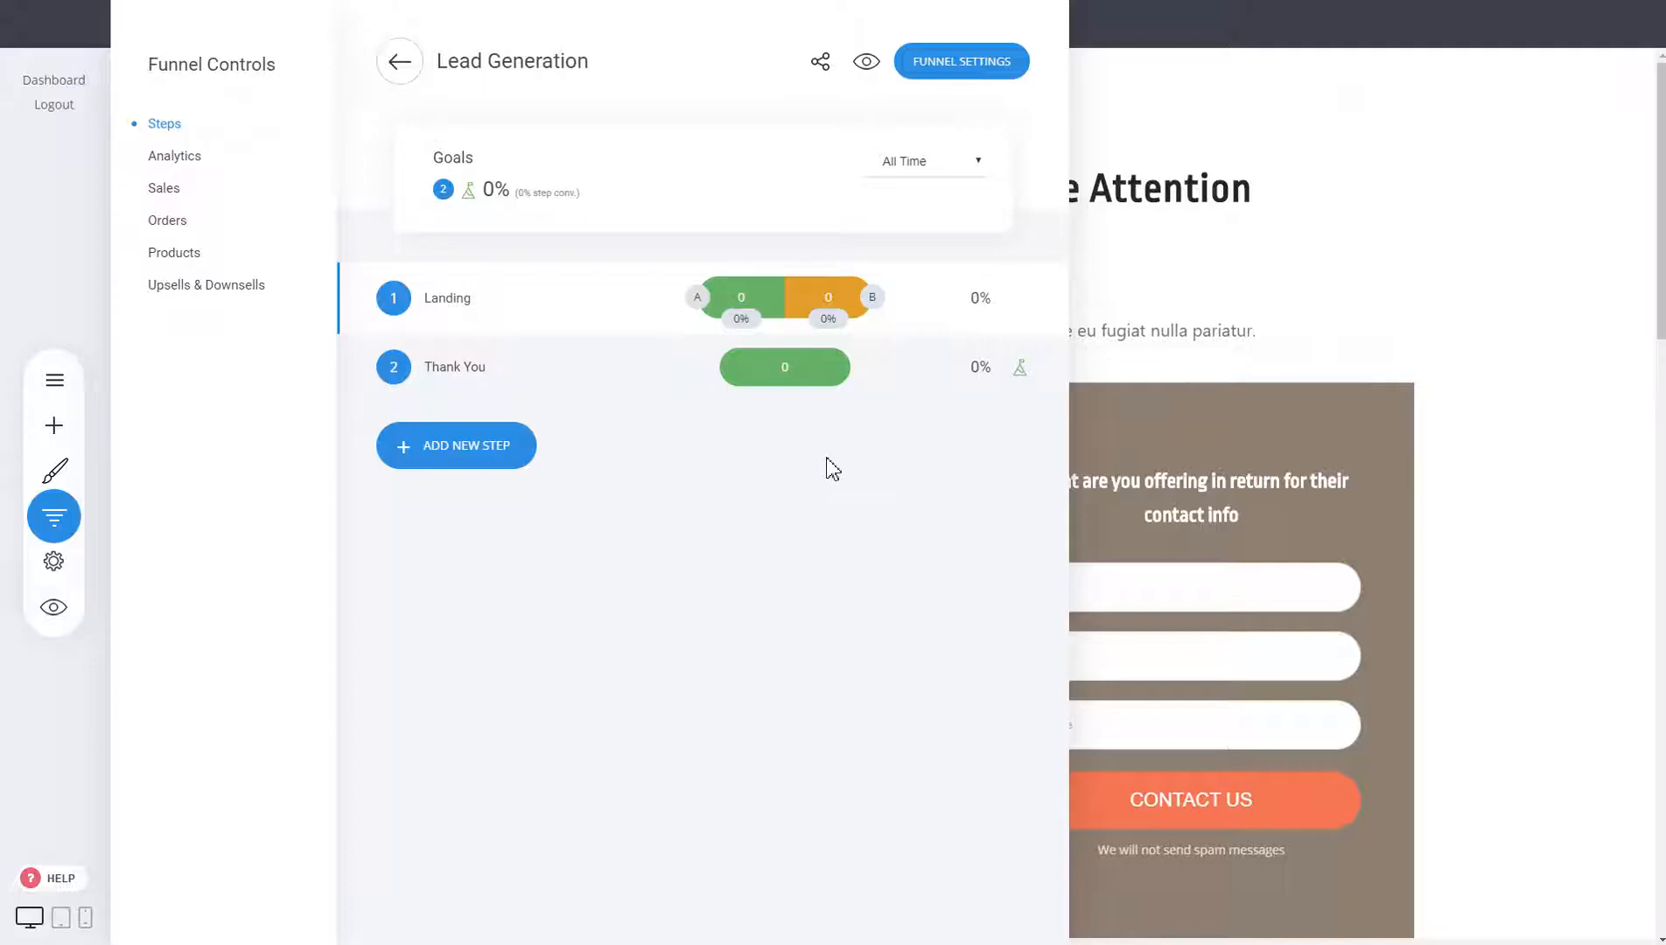
pyautogui.click(167, 154)
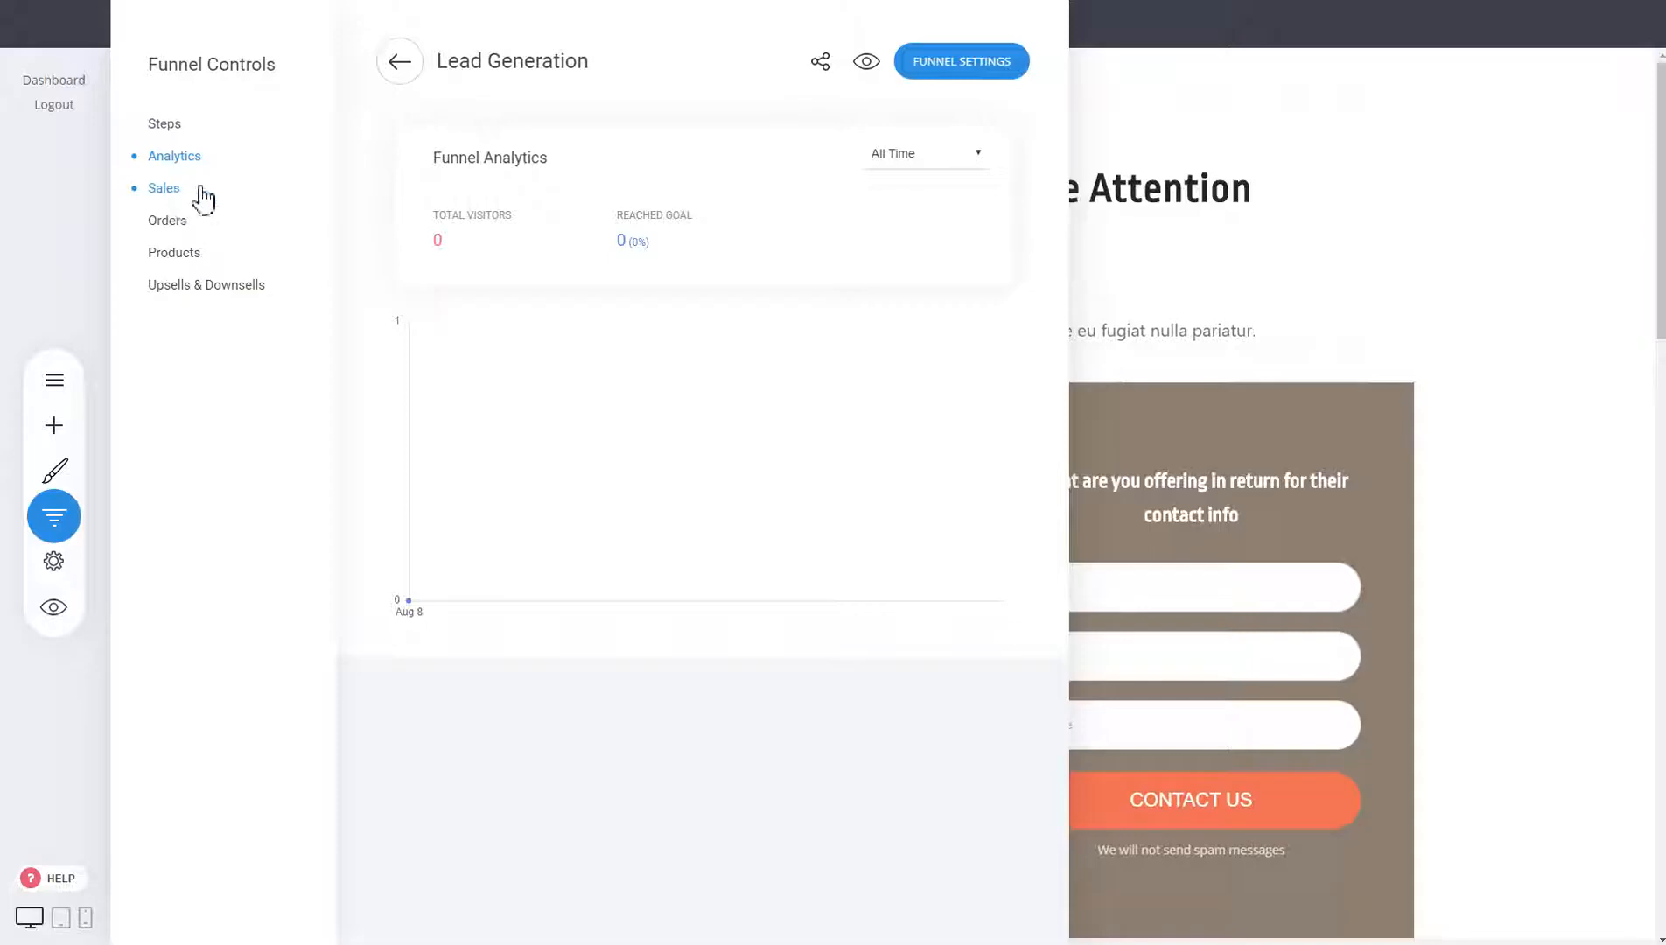
pyautogui.click(173, 193)
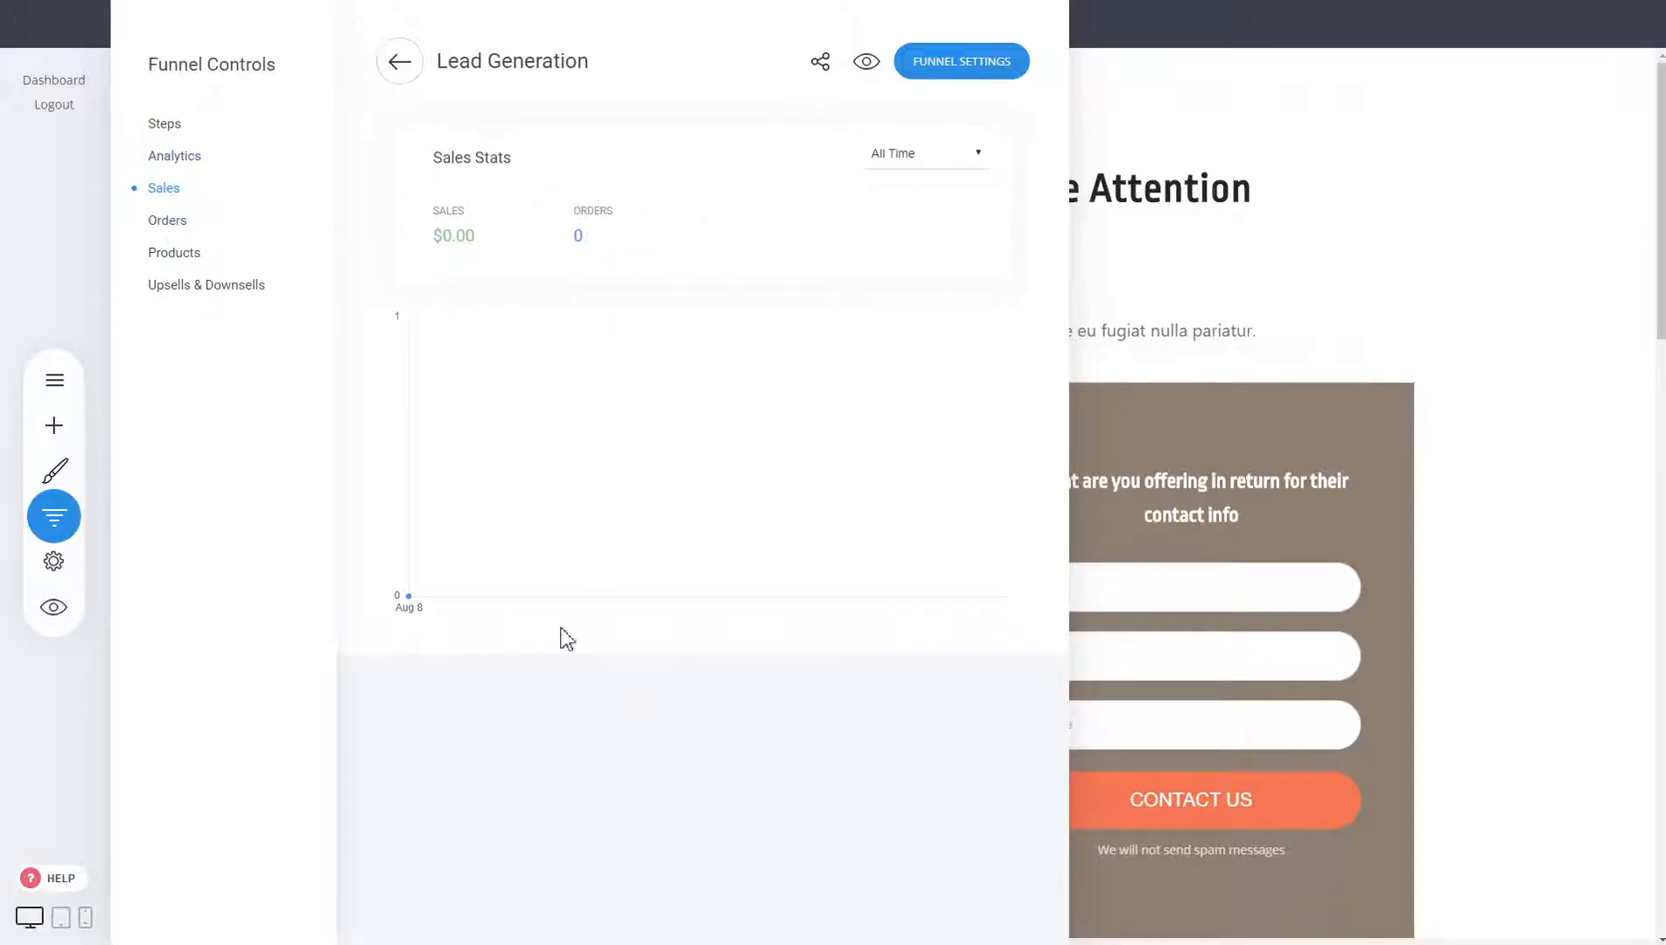
# Create a new funnel in the website from the Furniture template and name it "Sales Funnel".
pyautogui.click(399, 68)
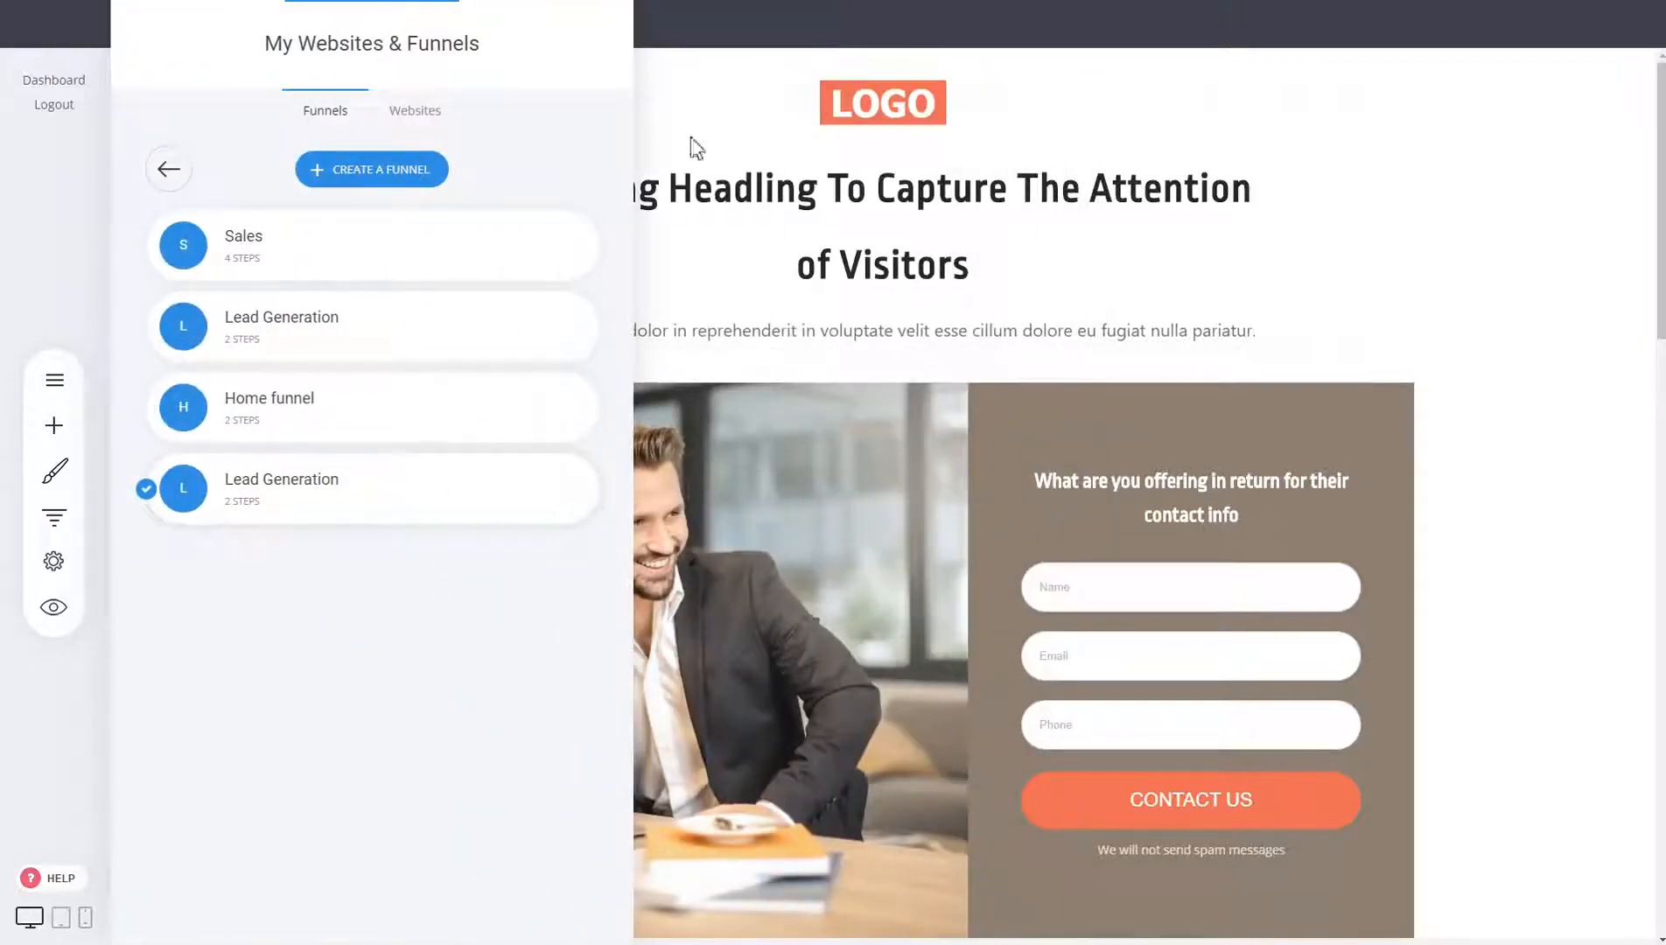
pyautogui.click(388, 179)
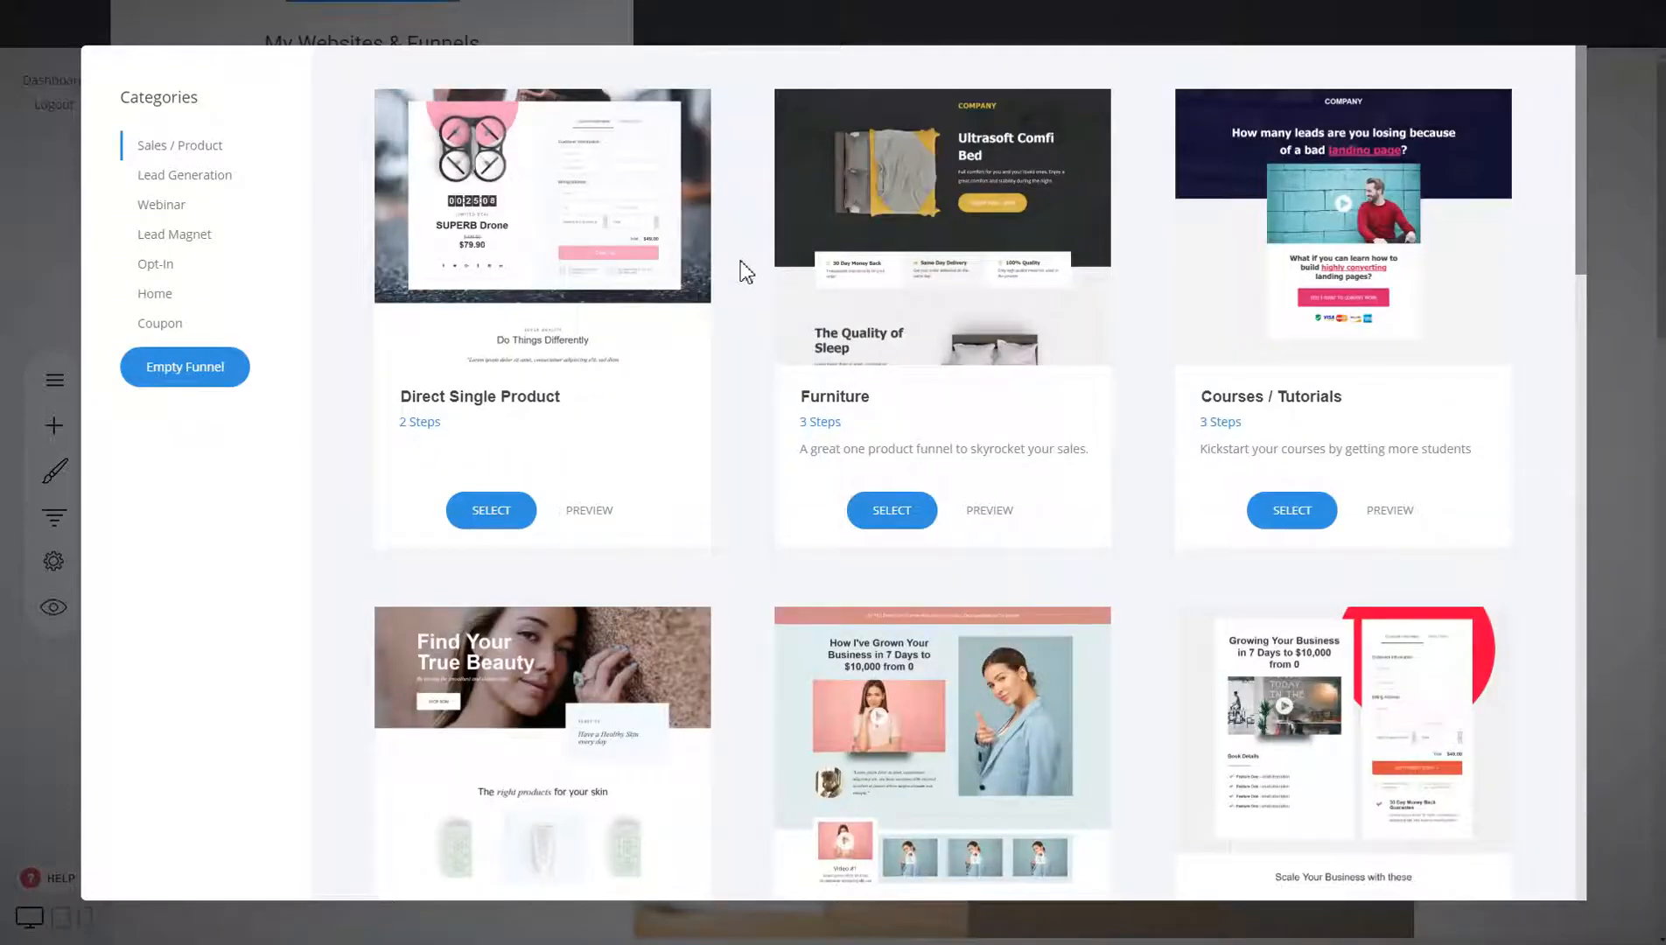
pyautogui.moveTo(1016, 227)
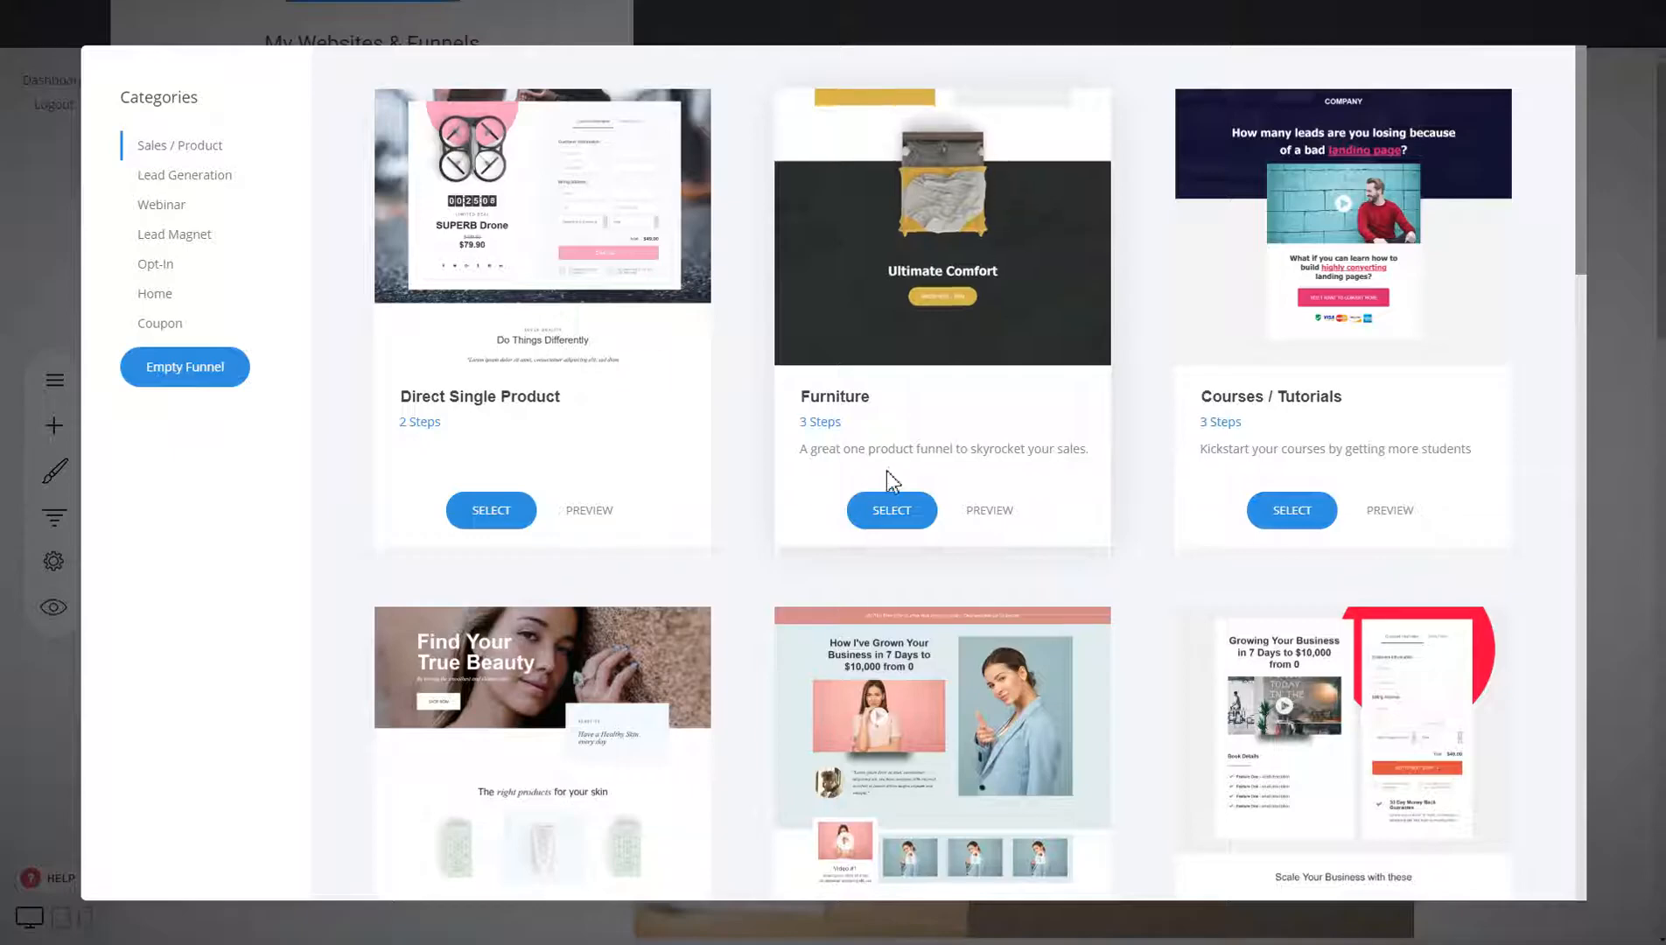
pyautogui.click(892, 511)
pyautogui.click(809, 218)
pyautogui.write('Sa')
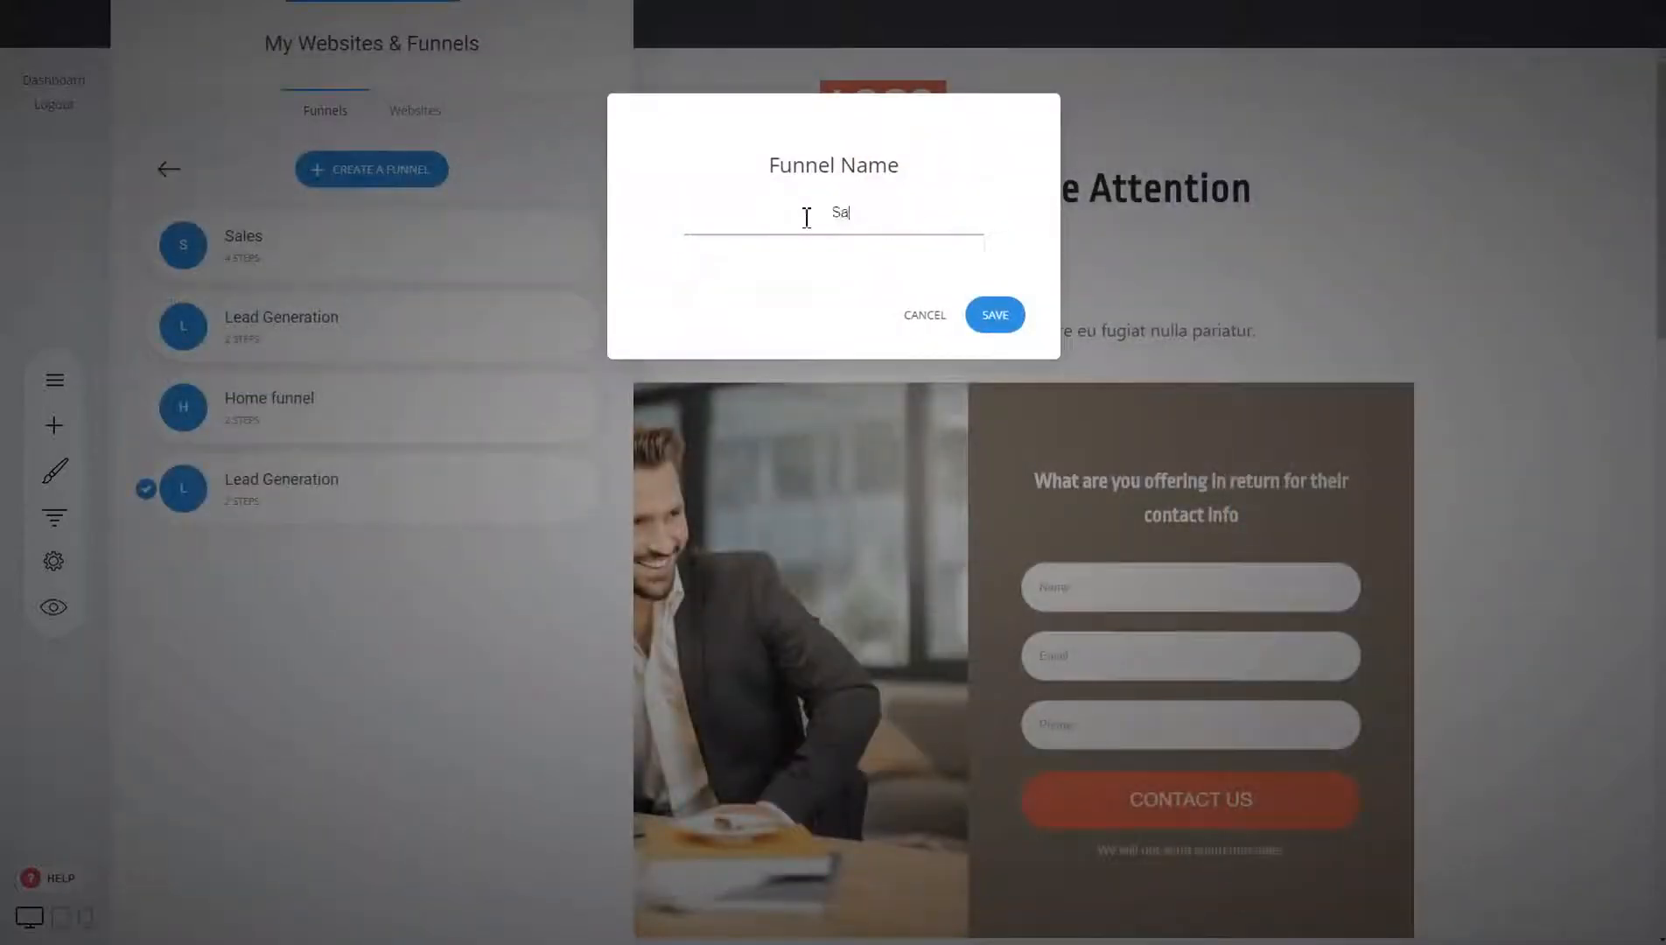
pyautogui.write('les Funnel')
pyautogui.click(995, 315)
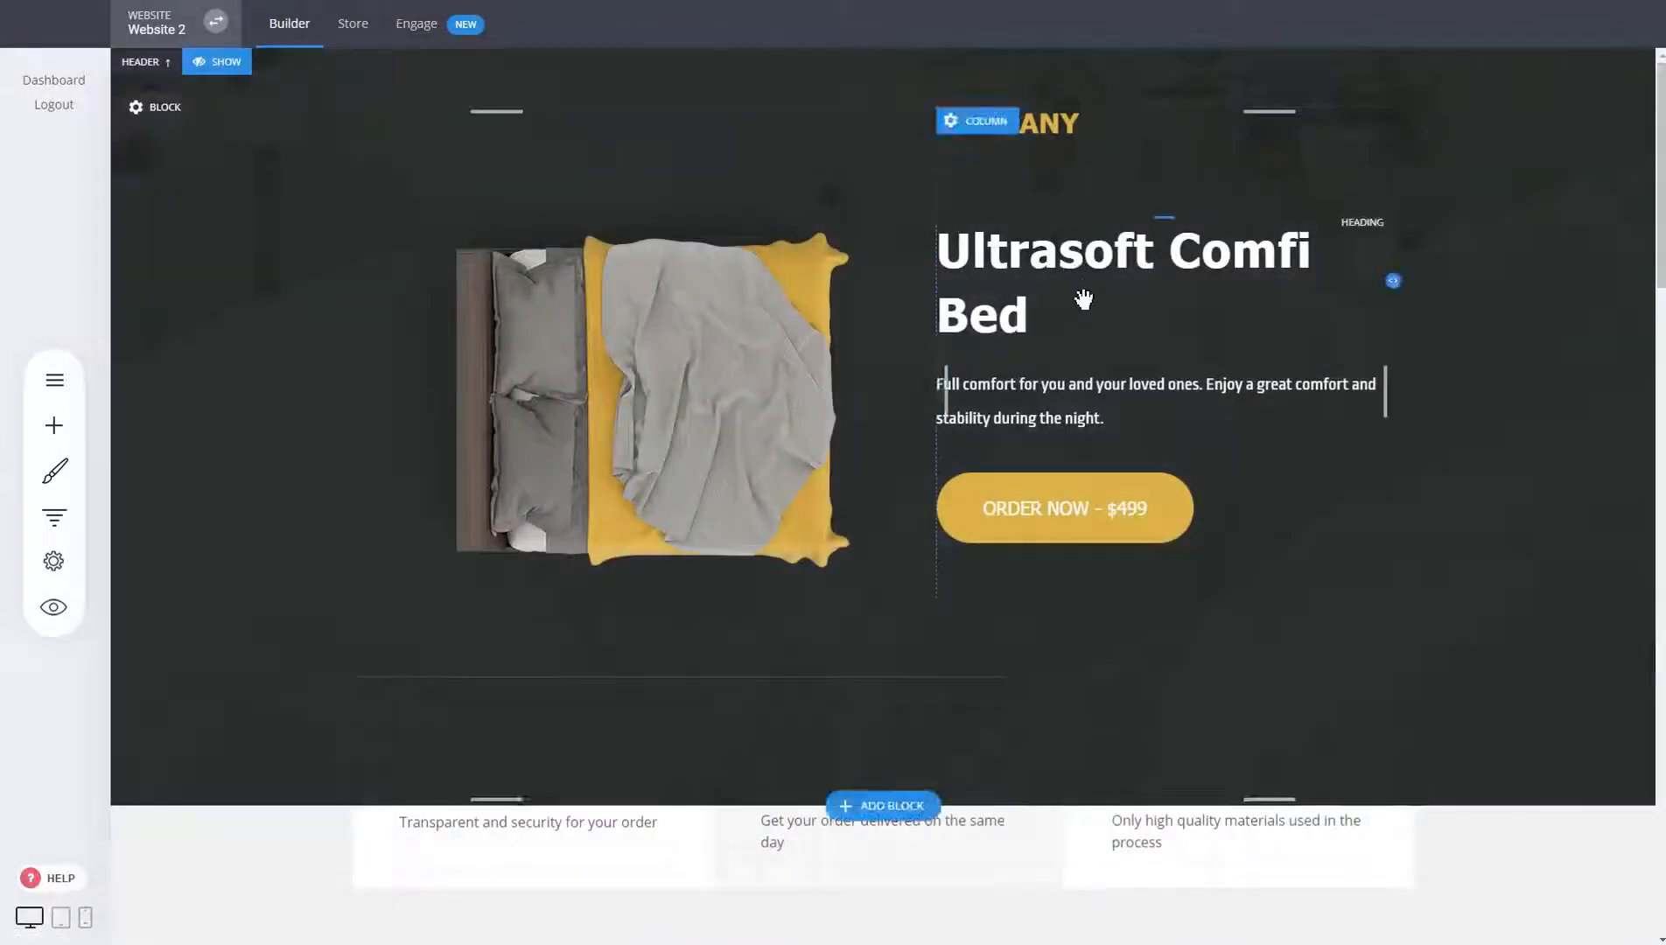
# Look through the Sales Funnel's landing page down to the Ultimate Comfort section and return to its beginning.
pyautogui.scroll(-8, 930, 418)
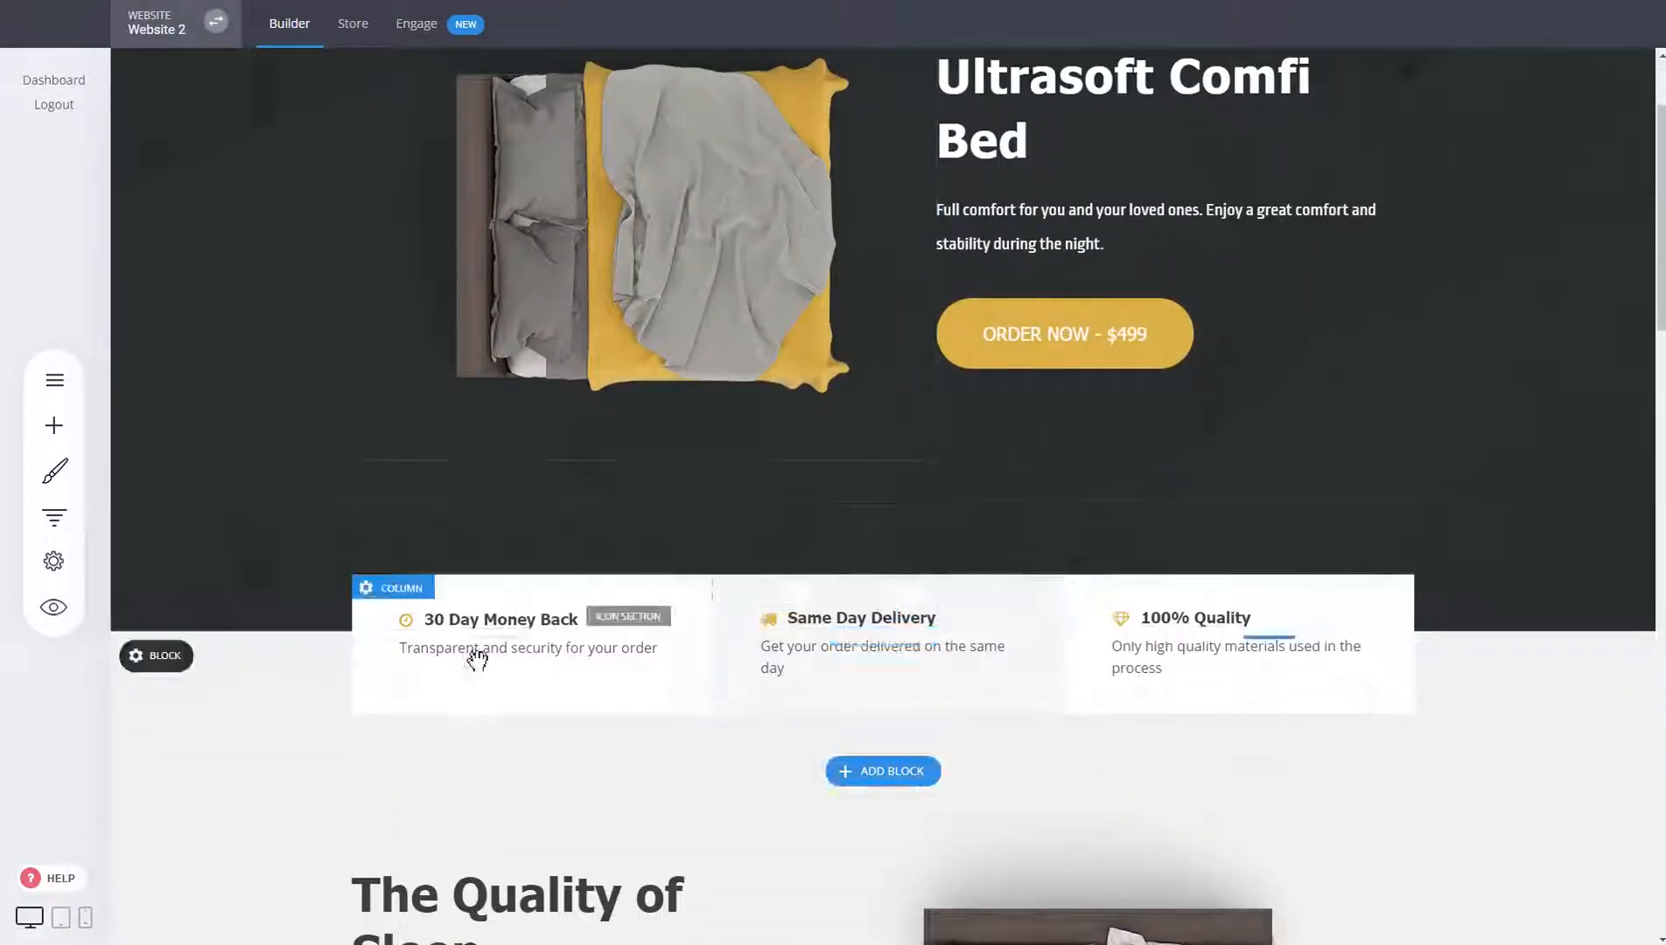
pyautogui.scroll(-10, 1291, 488)
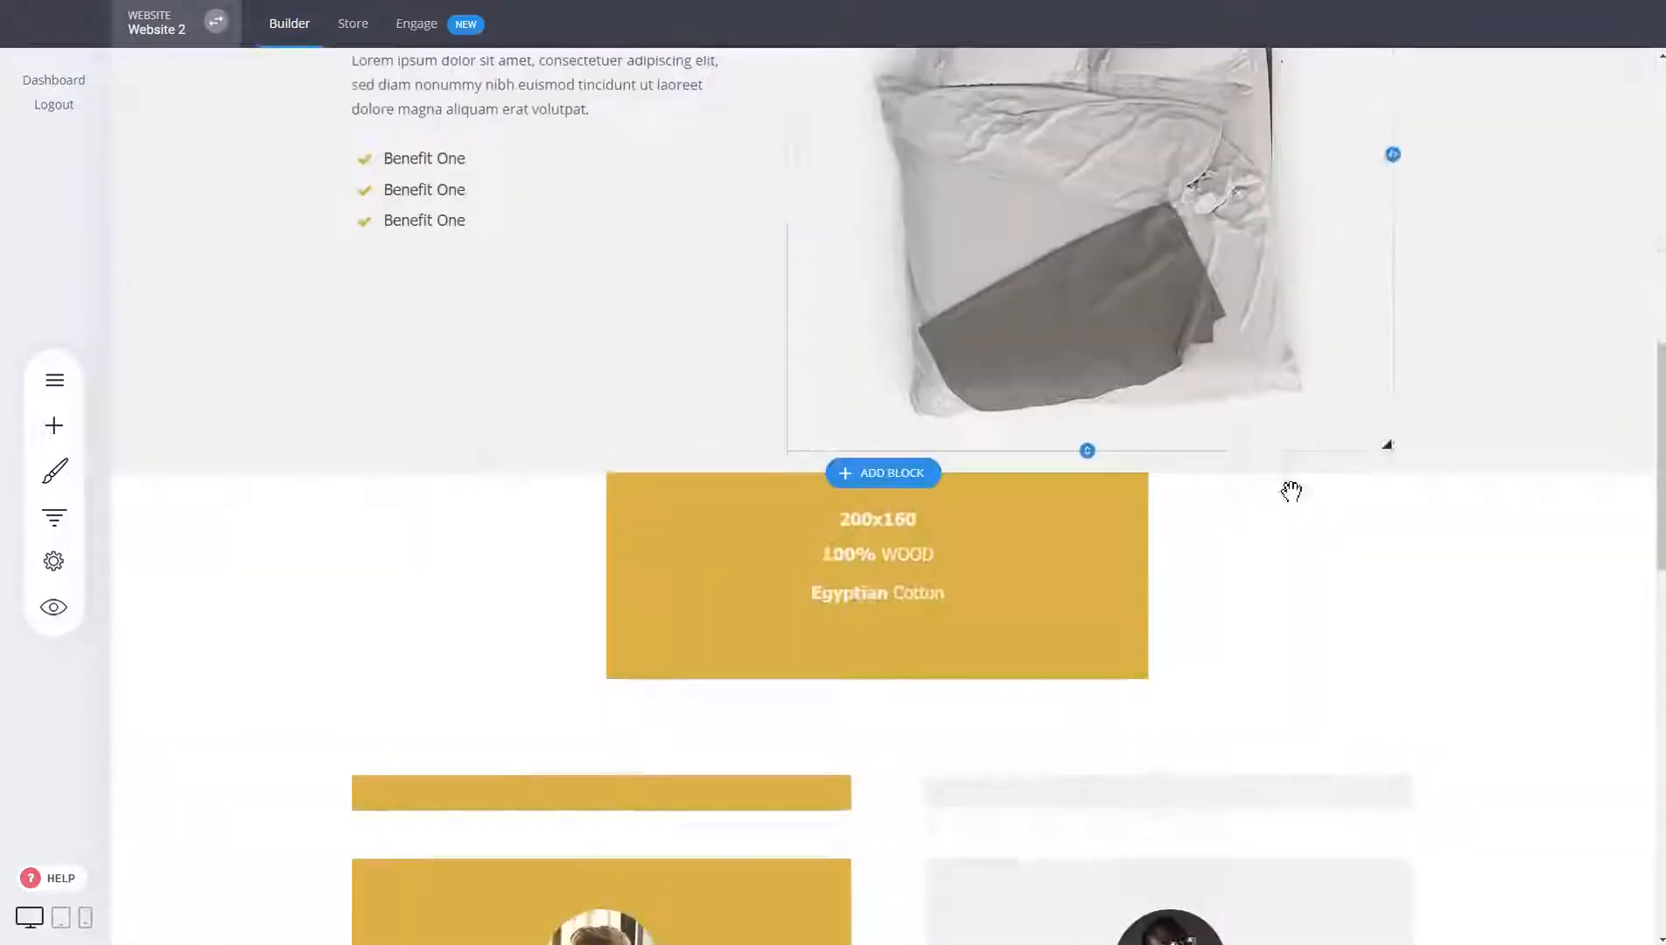
pyautogui.scroll(-10, 1562, 512)
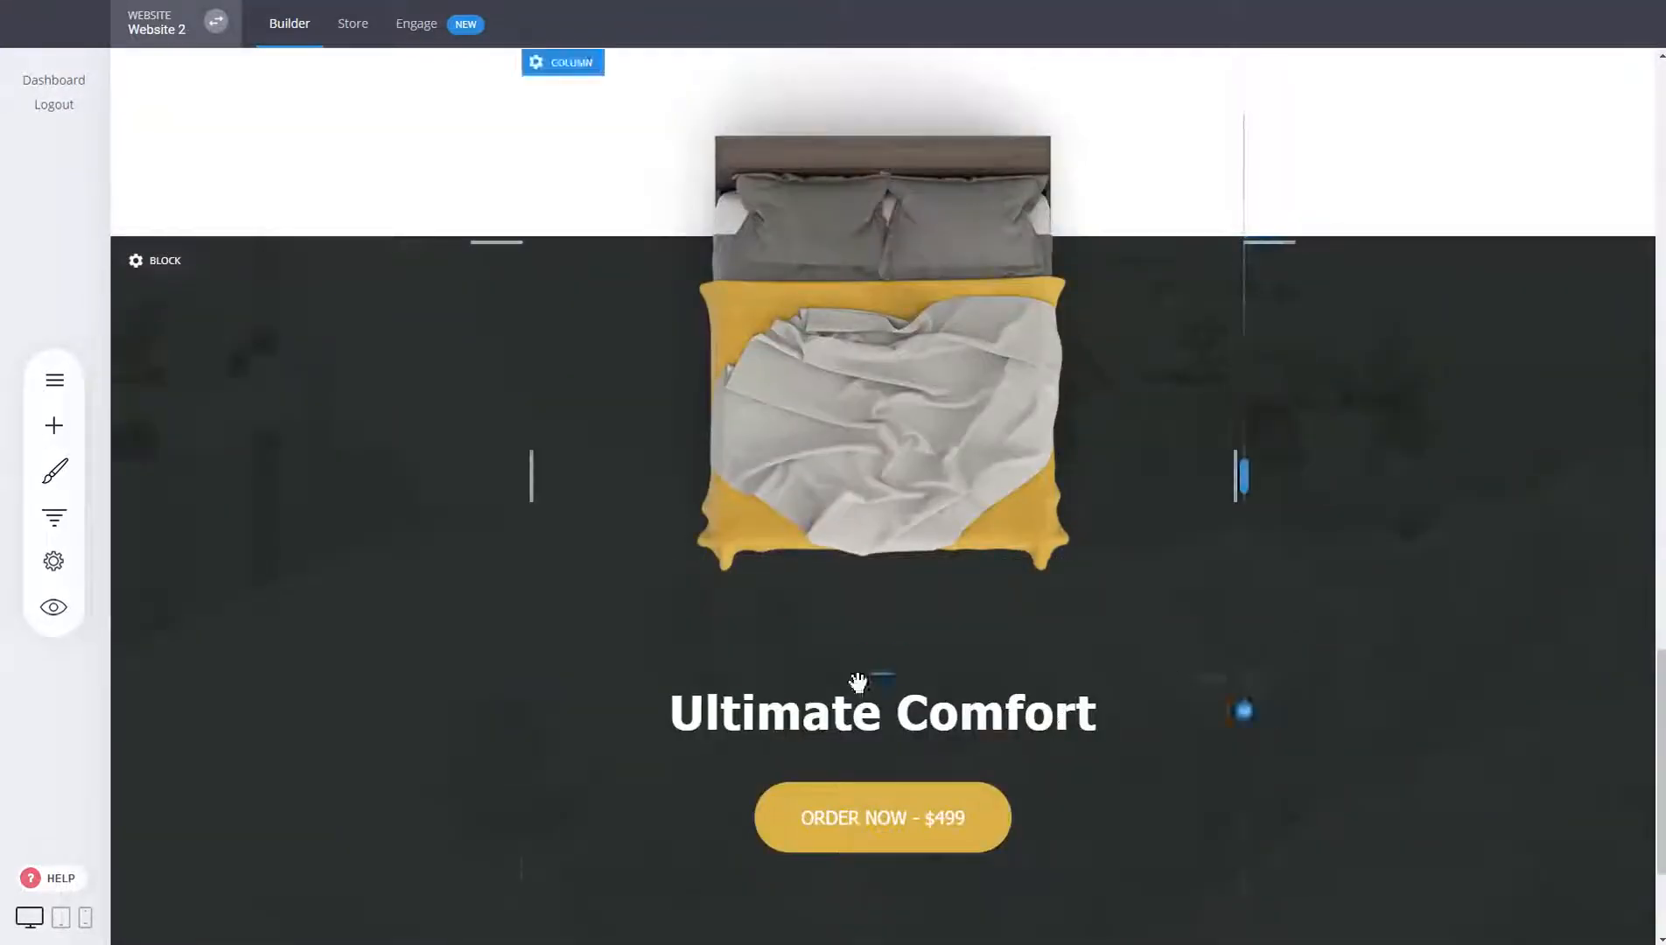
pyautogui.scroll(7, 982, 617)
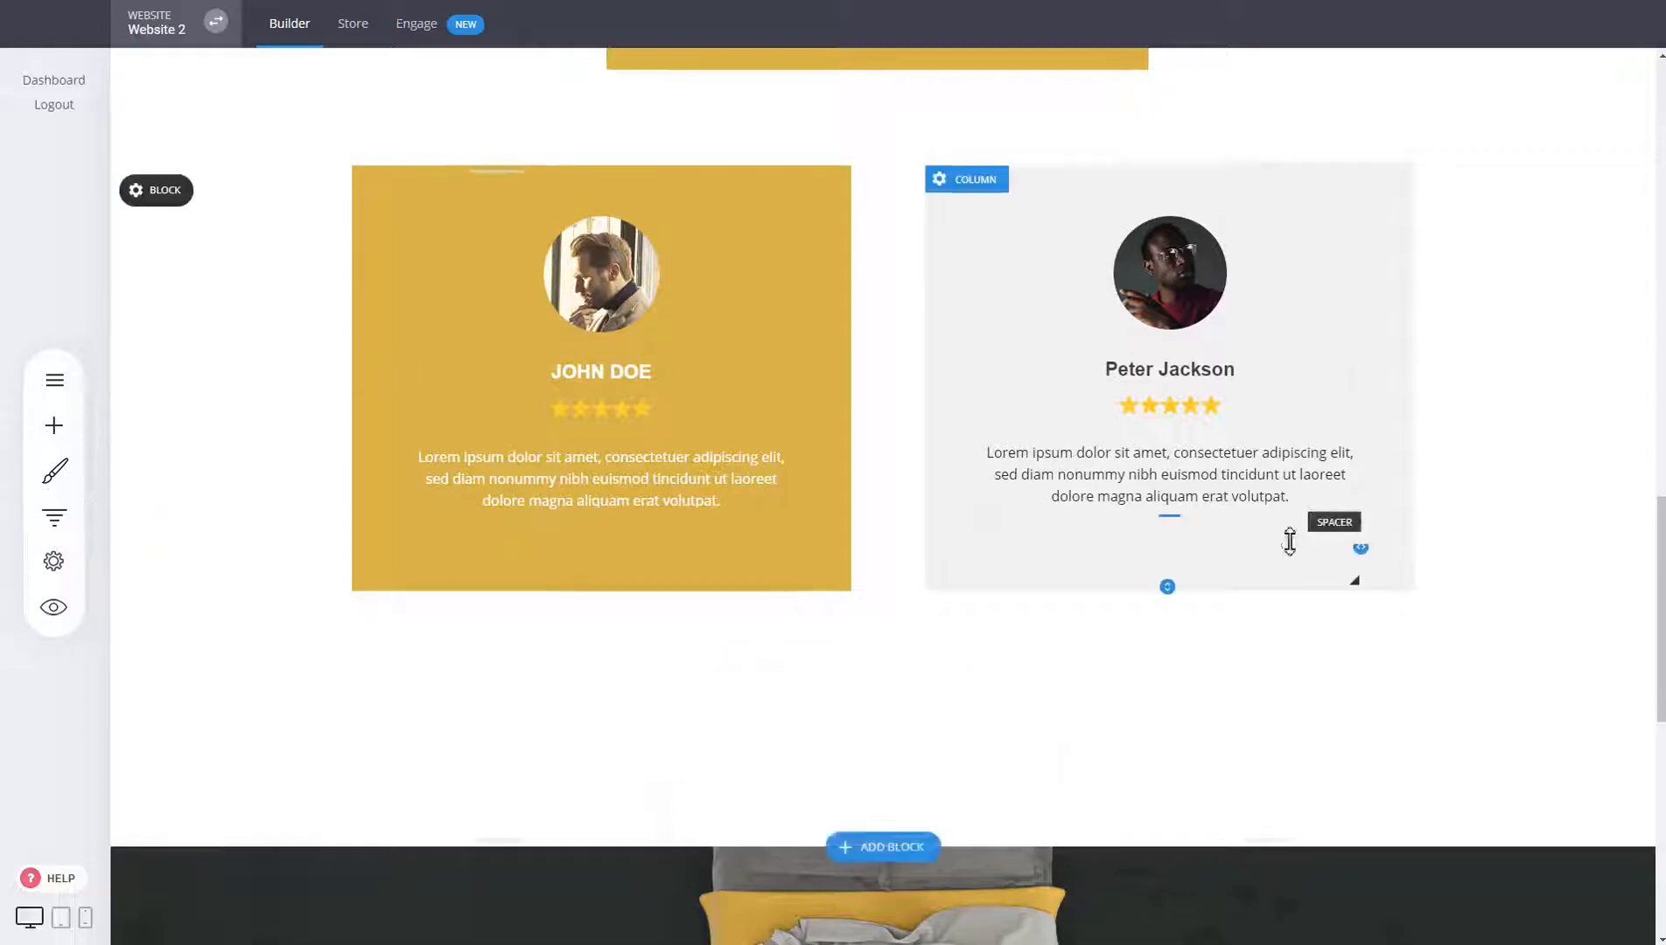
pyautogui.scroll(15, 1312, 534)
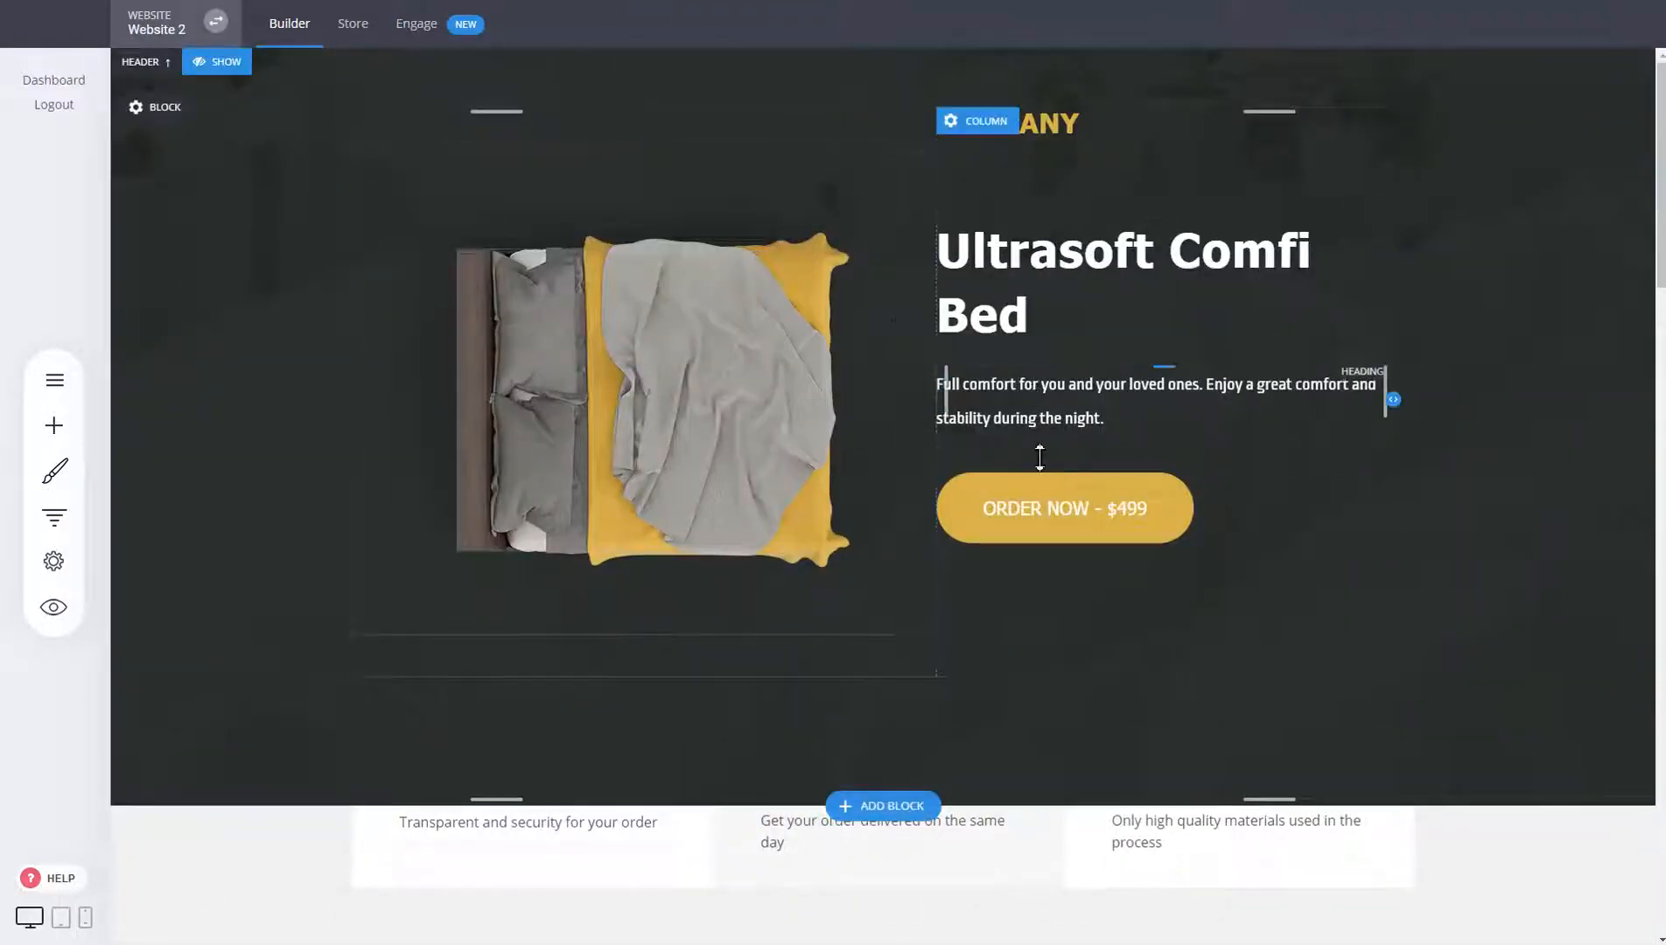
# Review the Sales Funnel's steps and open its Checkout step in the builder.
pyautogui.click(58, 517)
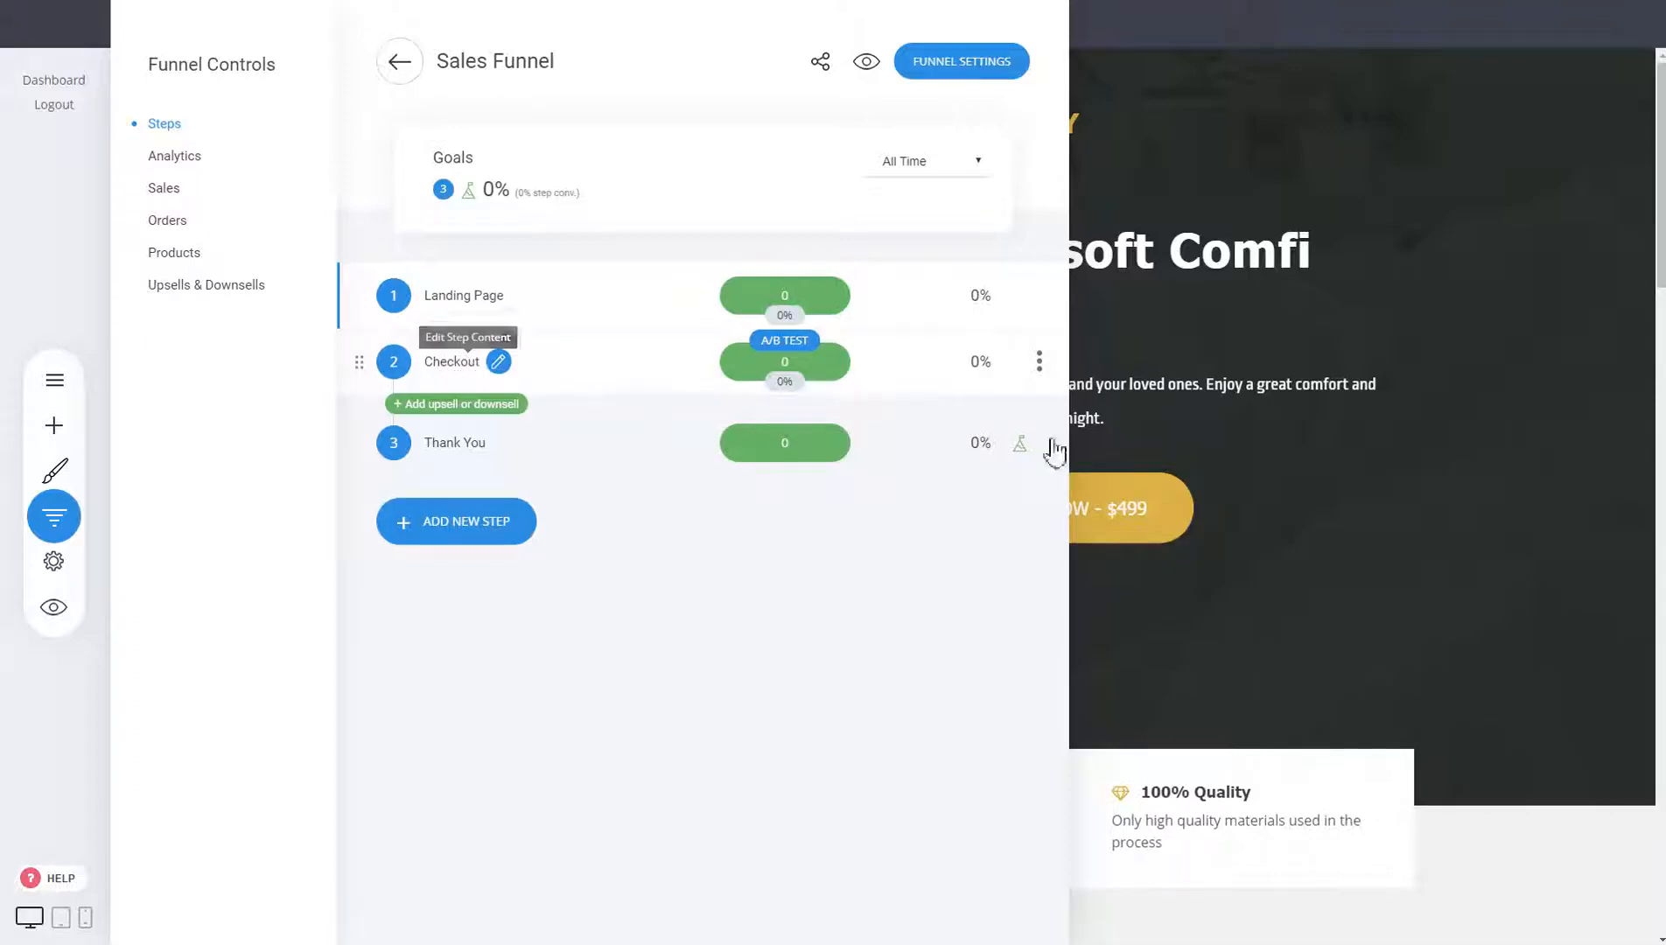
pyautogui.click(1169, 429)
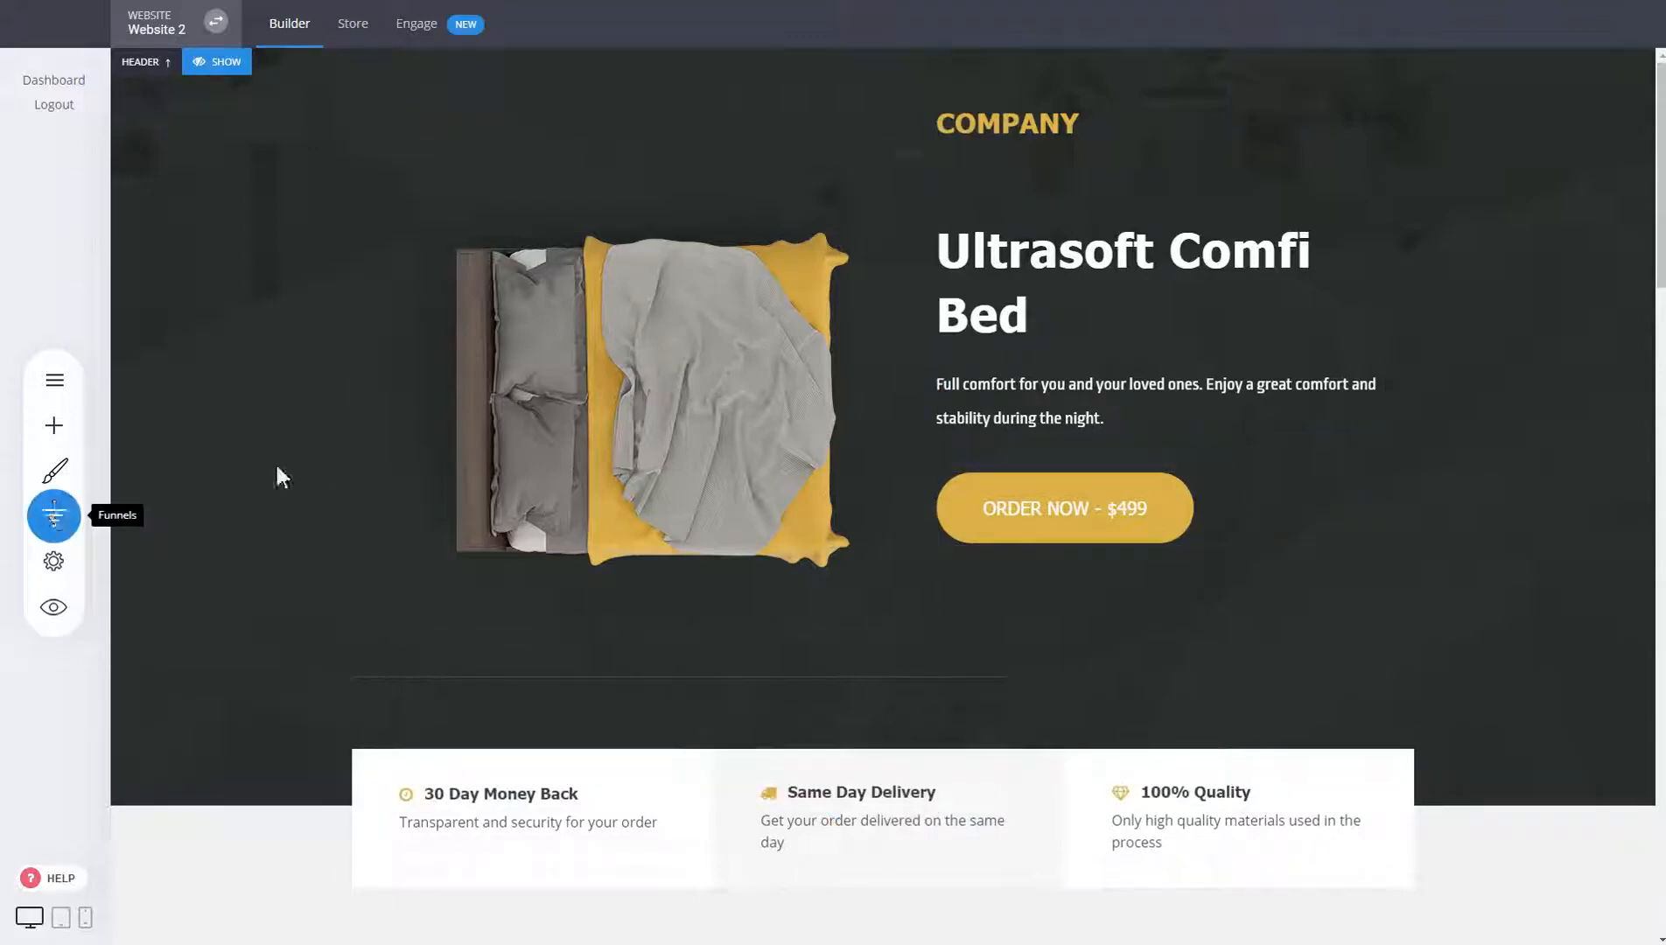
pyautogui.click(56, 522)
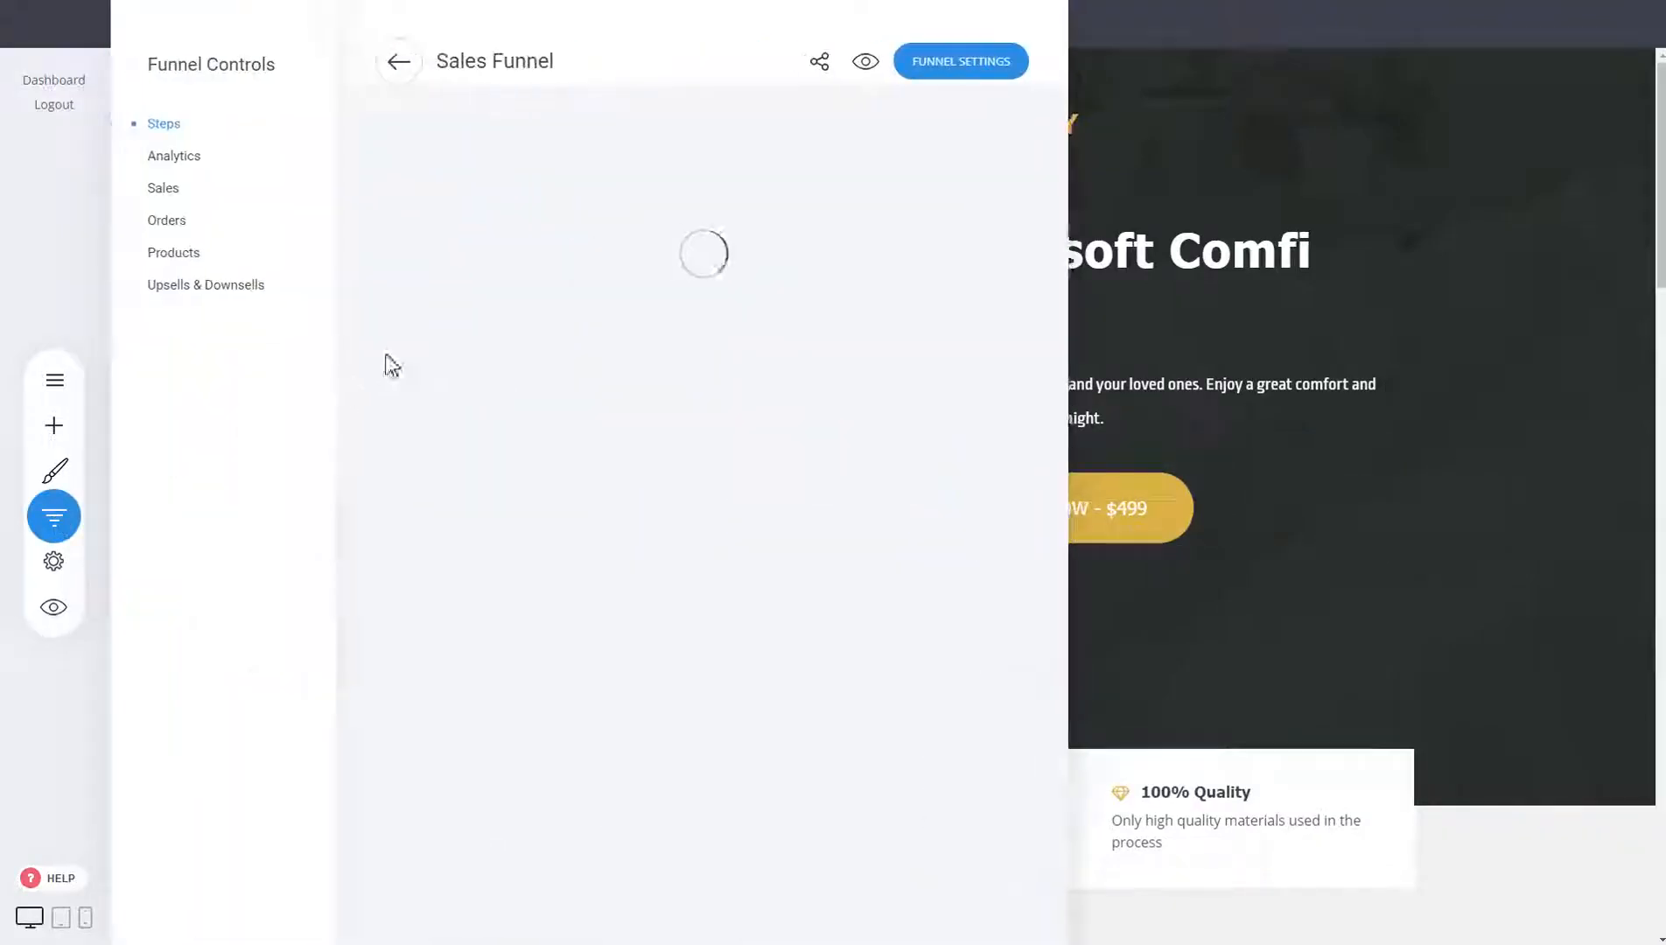
pyautogui.click(452, 374)
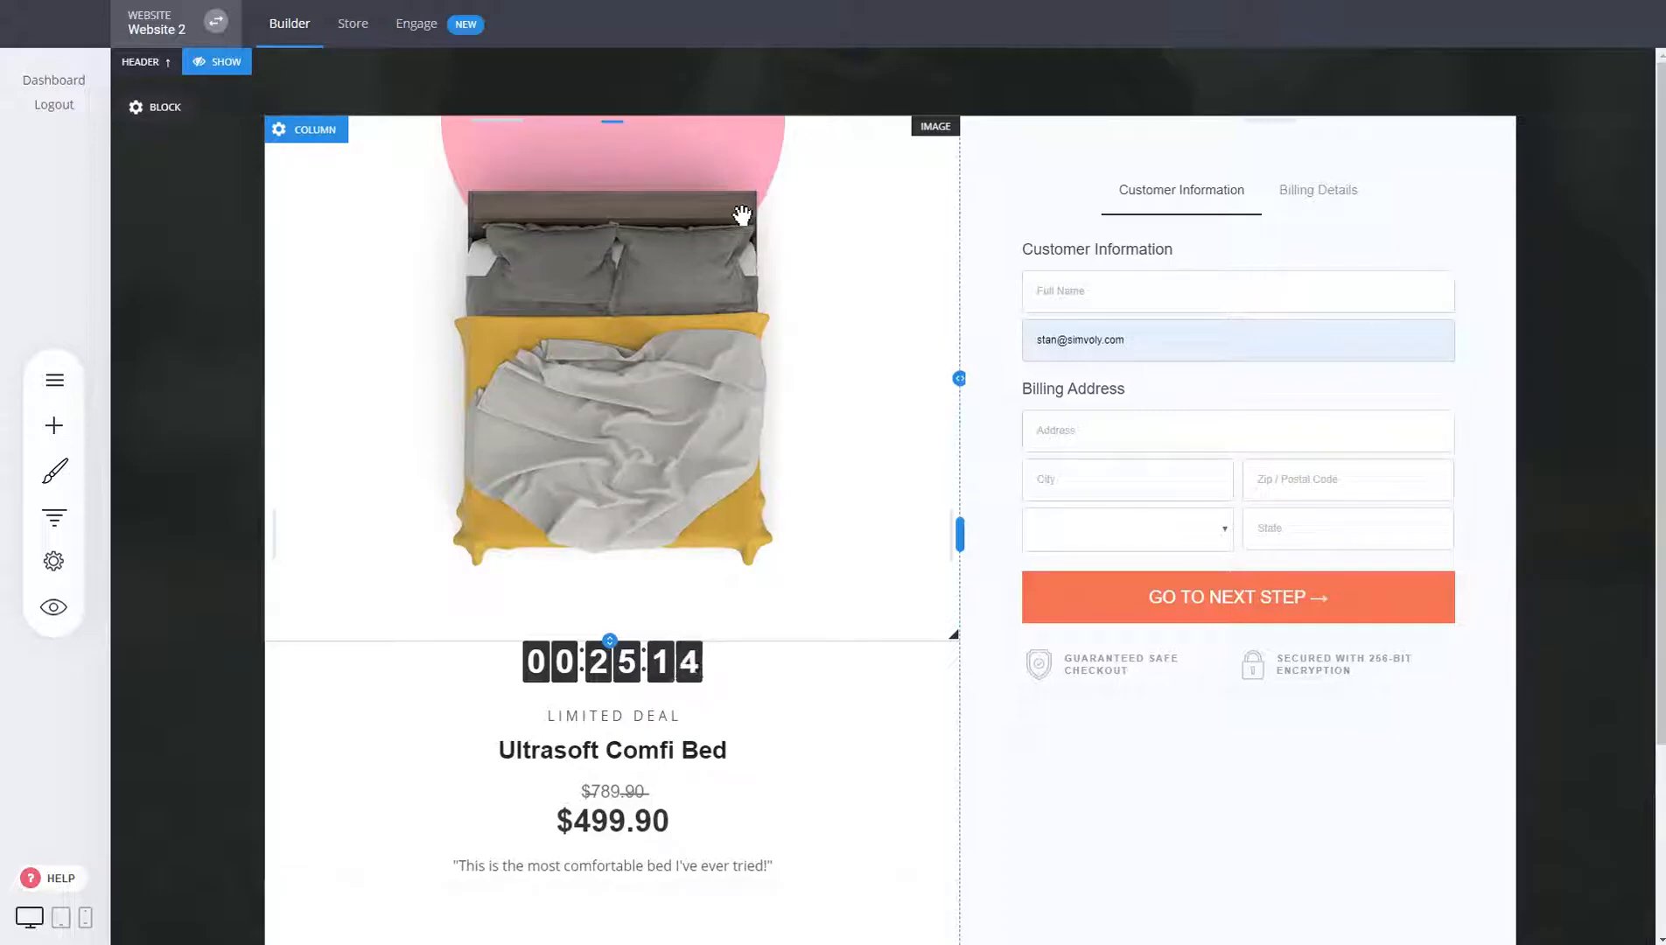
# Check the website's list of funnels, return to the Checkout page, and reopen the Sales Funnel's list of steps.
pyautogui.click(77, 504)
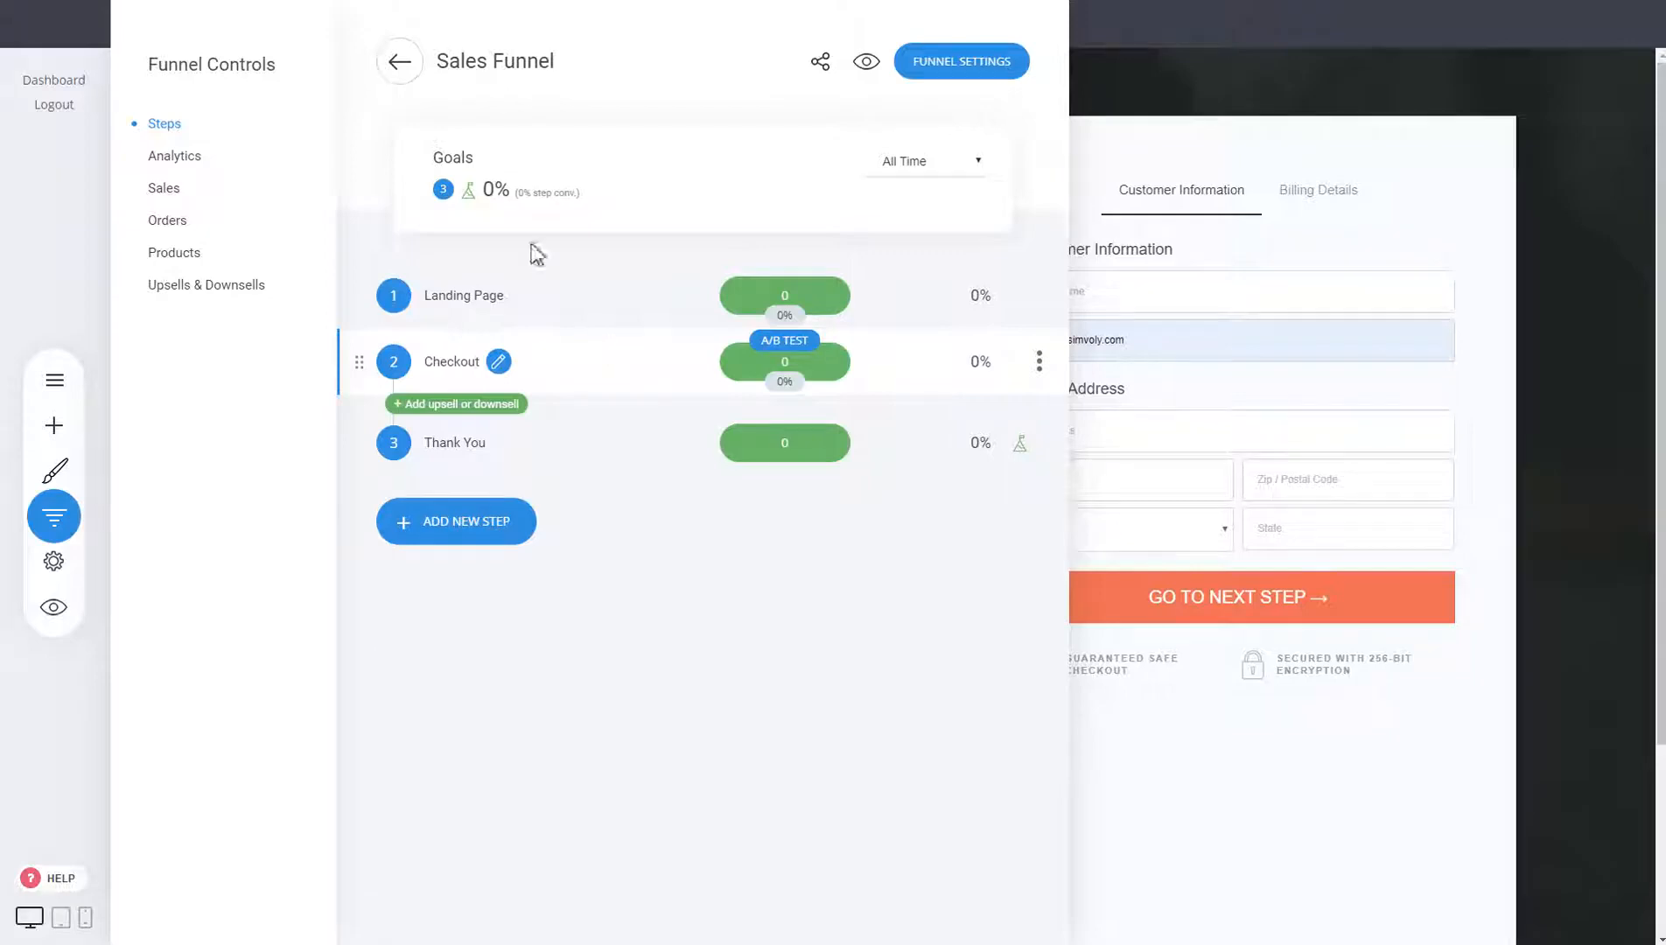
pyautogui.click(404, 70)
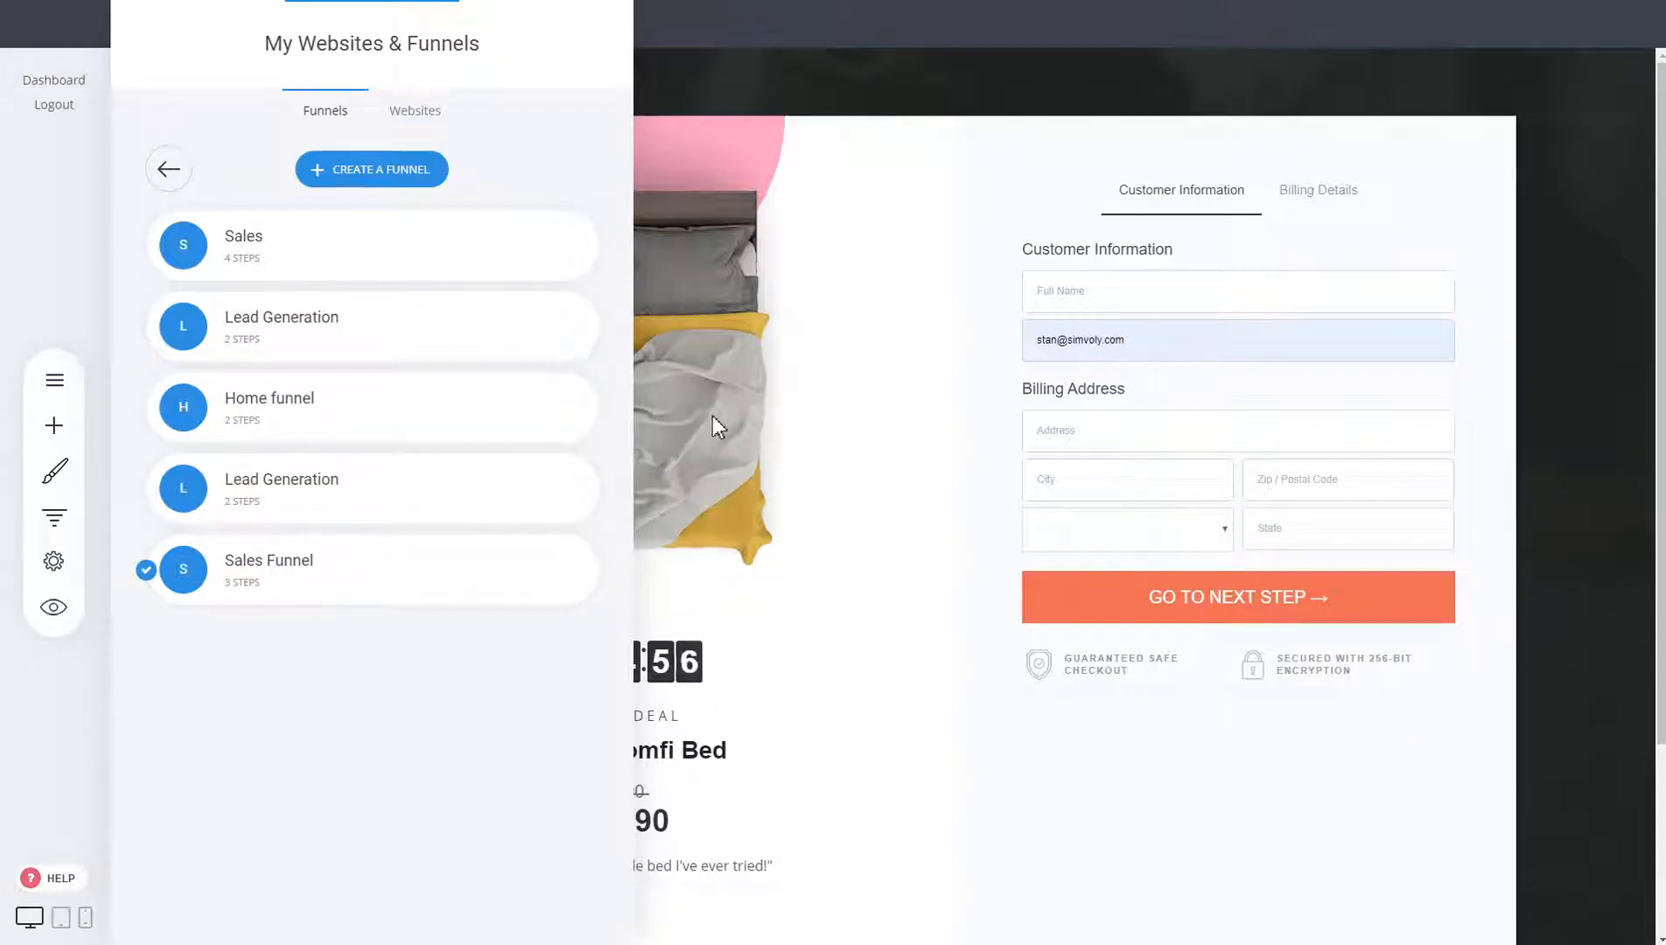
pyautogui.click(931, 363)
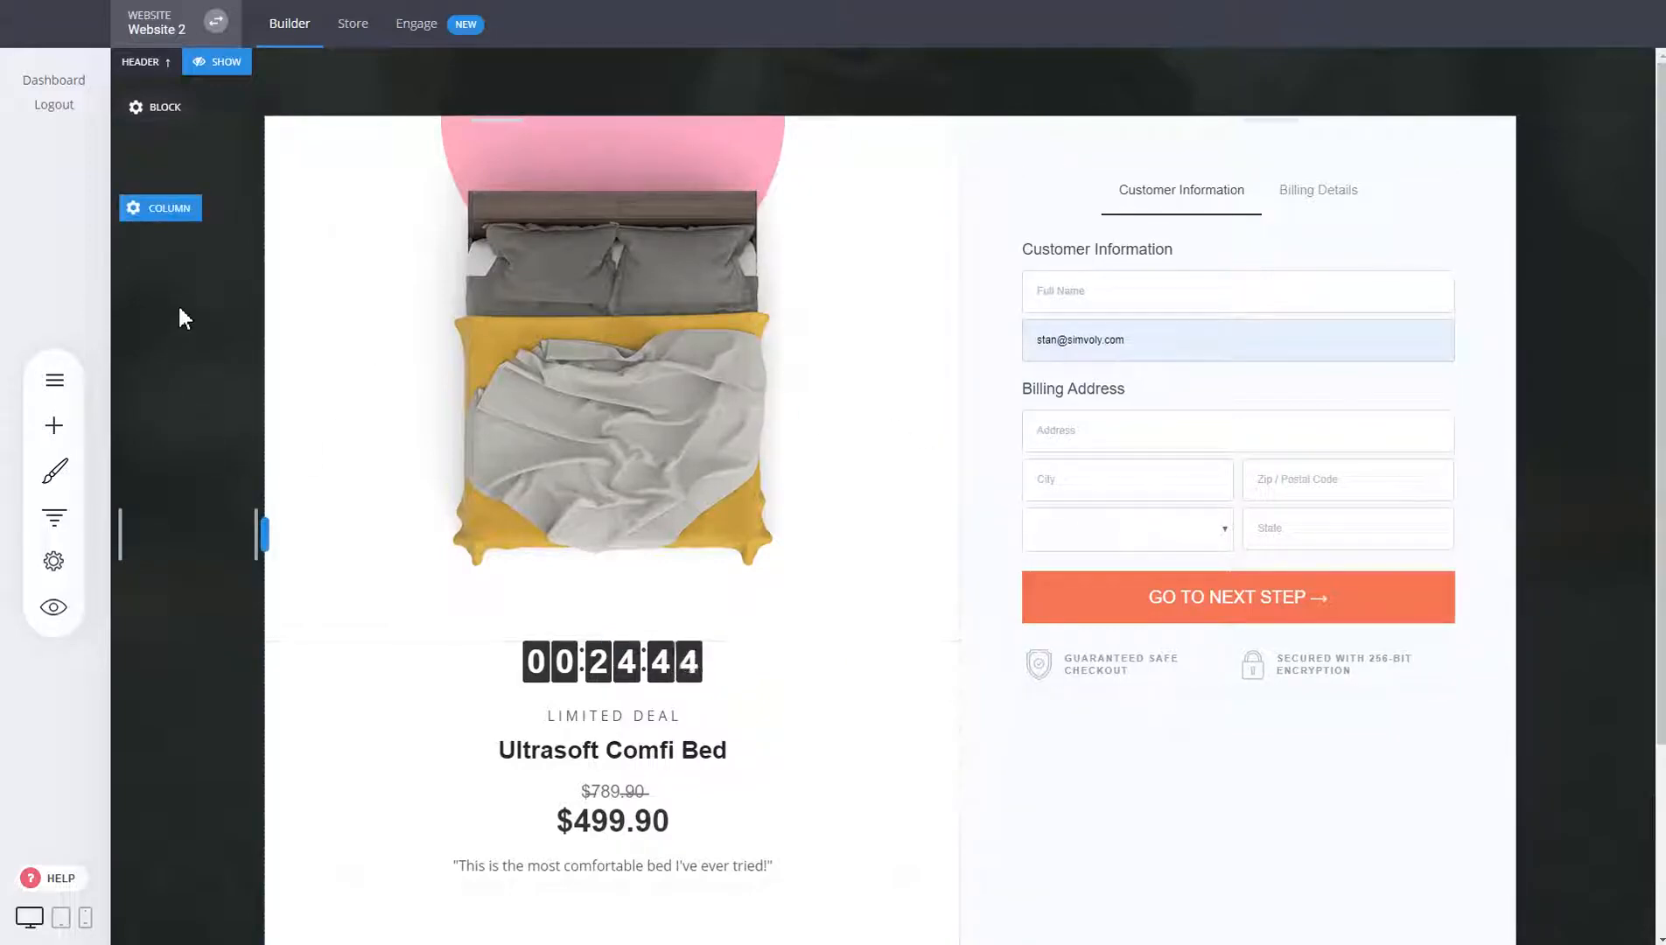
pyautogui.click(53, 517)
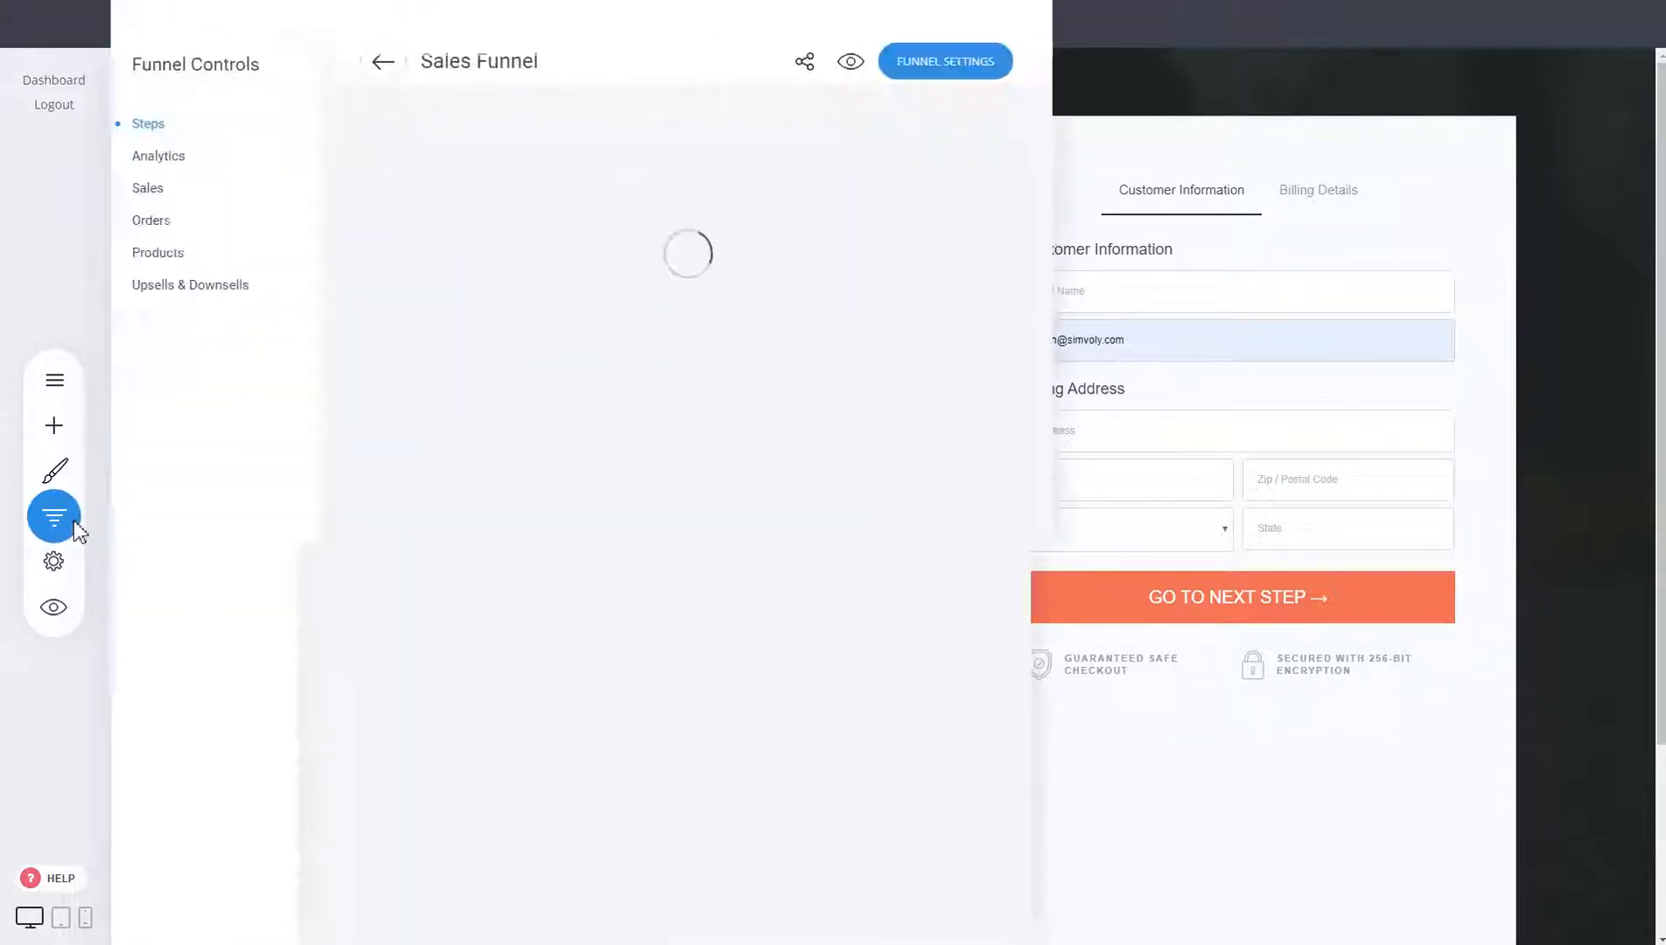